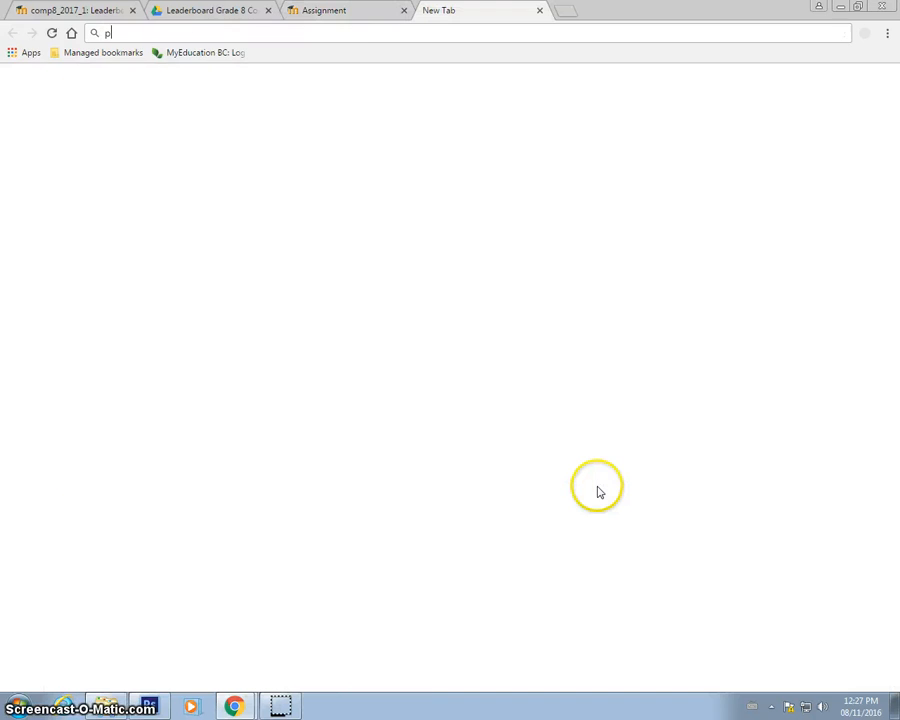
# Step: Search Google for "photoshop chimera" and show the image results
pyautogui.press('Down')
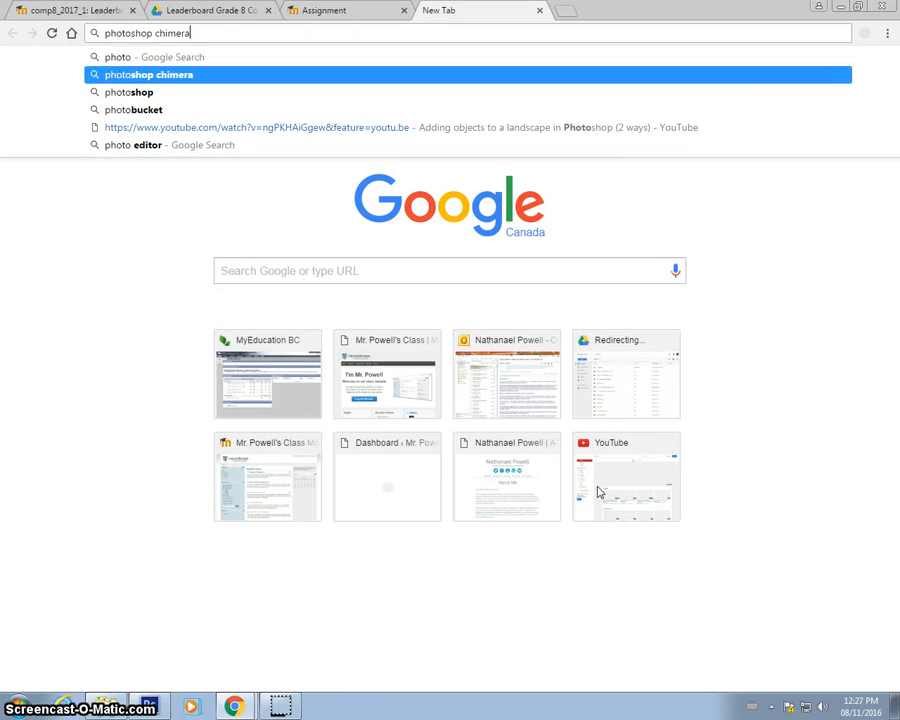
pyautogui.press('Return')
pyautogui.click(139, 131)
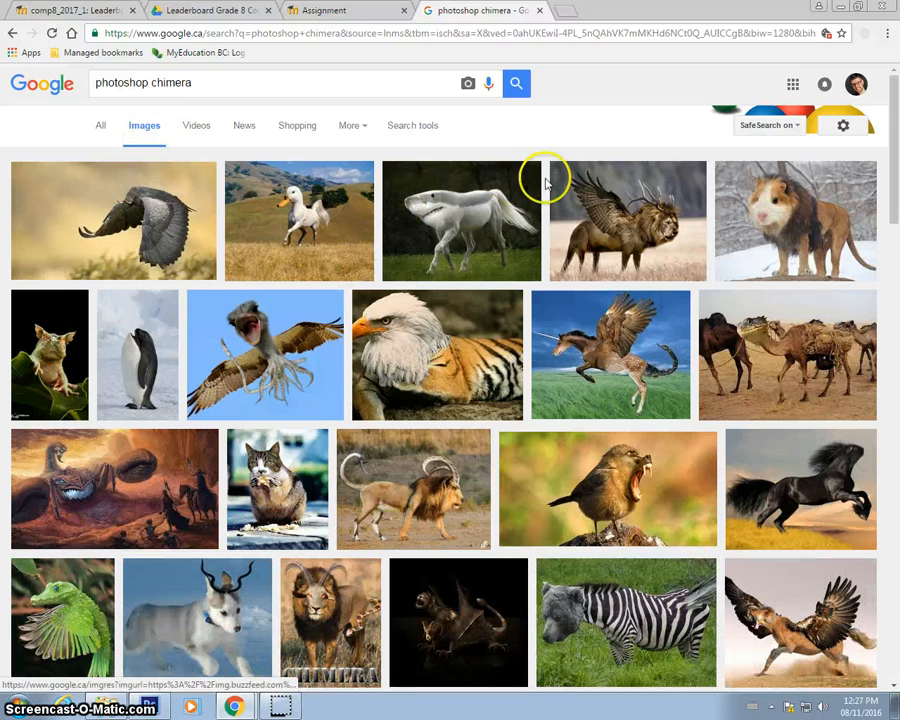
# Step: Preview the duck-headed horse, the shark-headed horse, the winged antlered lion and the guinea-pig-headed lion among the image results
pyautogui.click(317, 228)
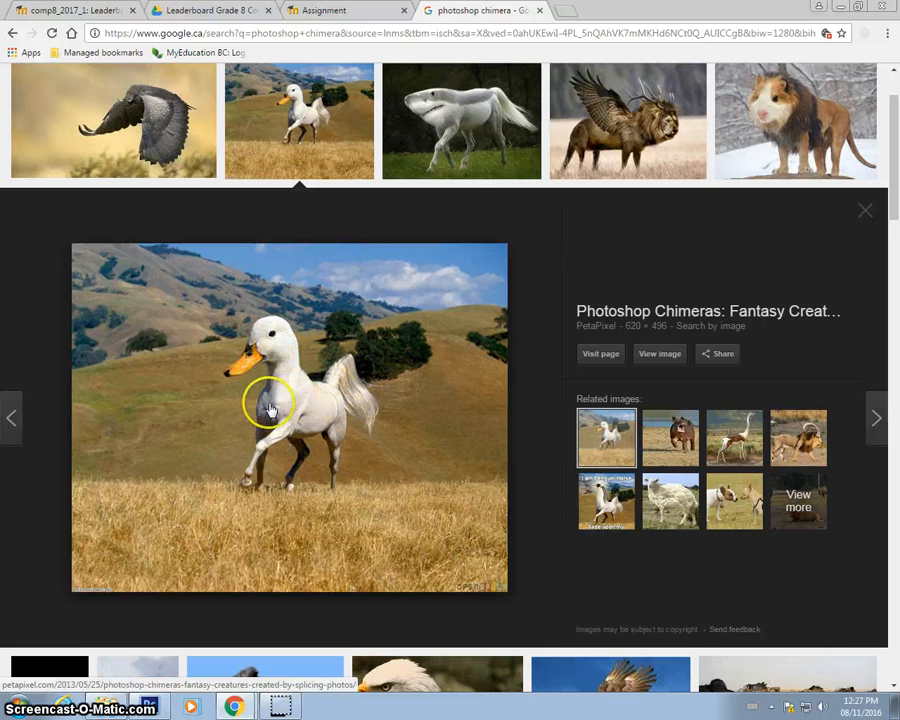
pyautogui.click(479, 120)
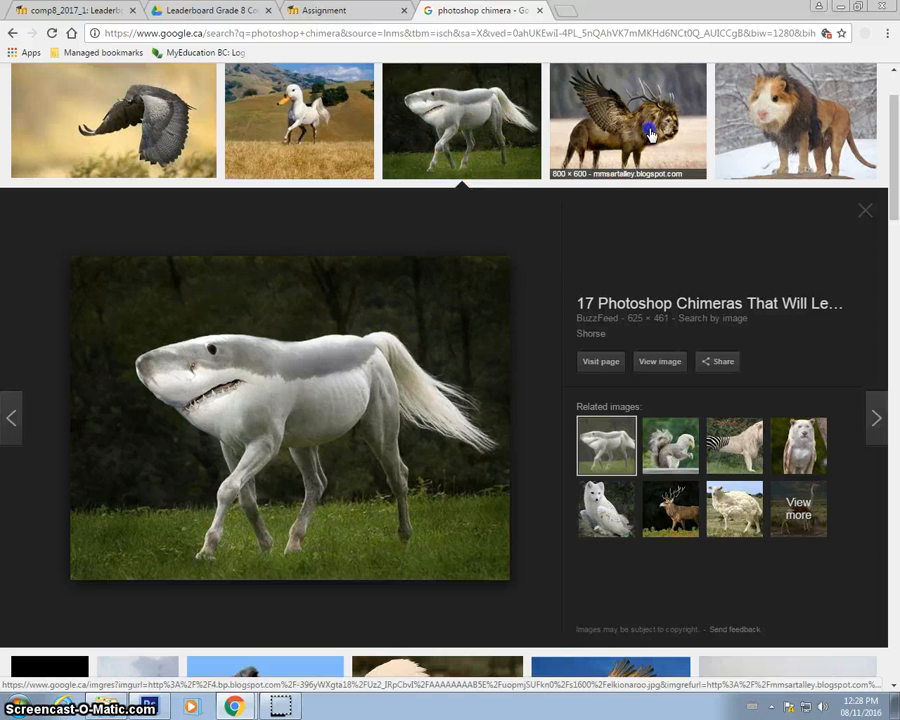
pyautogui.click(590, 160)
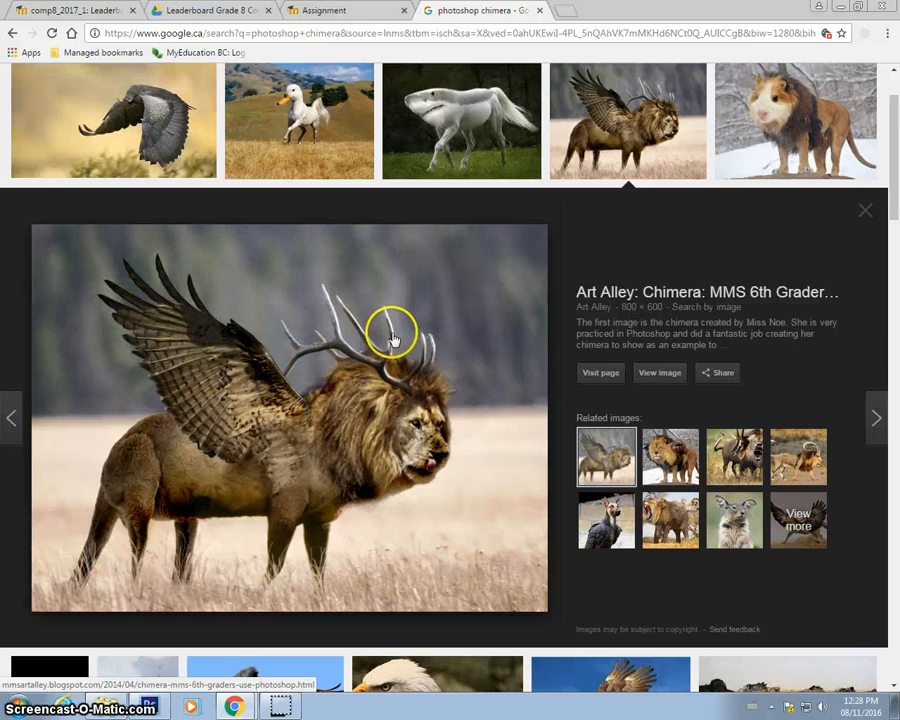
pyautogui.scroll(-3, 392, 330)
pyautogui.scroll(4, 392, 336)
pyautogui.click(804, 206)
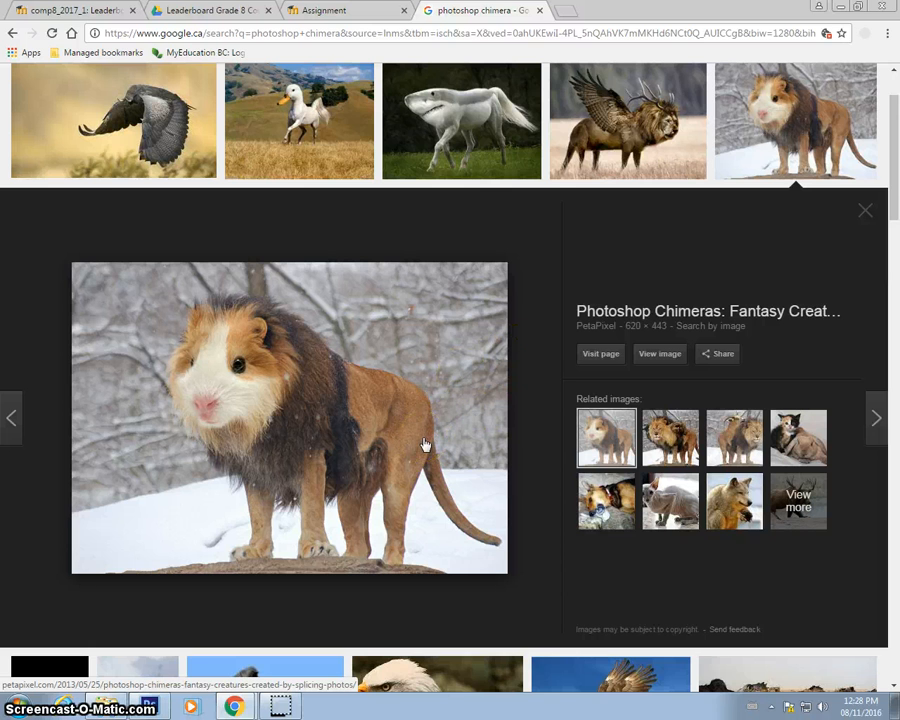
# Step: Browse further down the chimera images and preview the running wolf with long tusks
pyautogui.scroll(-3, 436, 430)
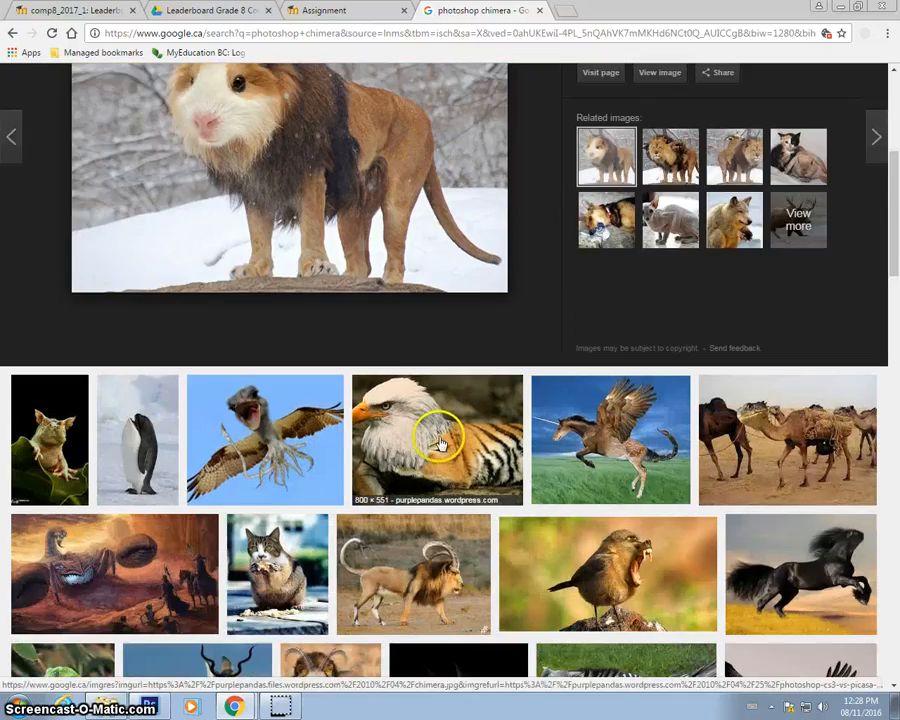
pyautogui.scroll(-3, 438, 432)
pyautogui.scroll(-3, 442, 444)
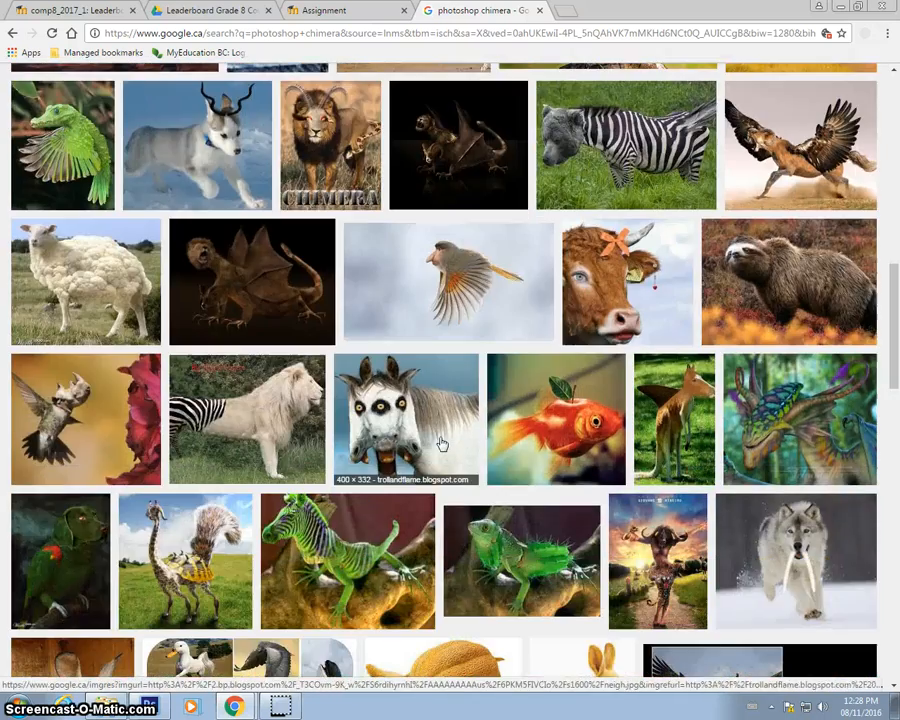
pyautogui.scroll(-1, 442, 444)
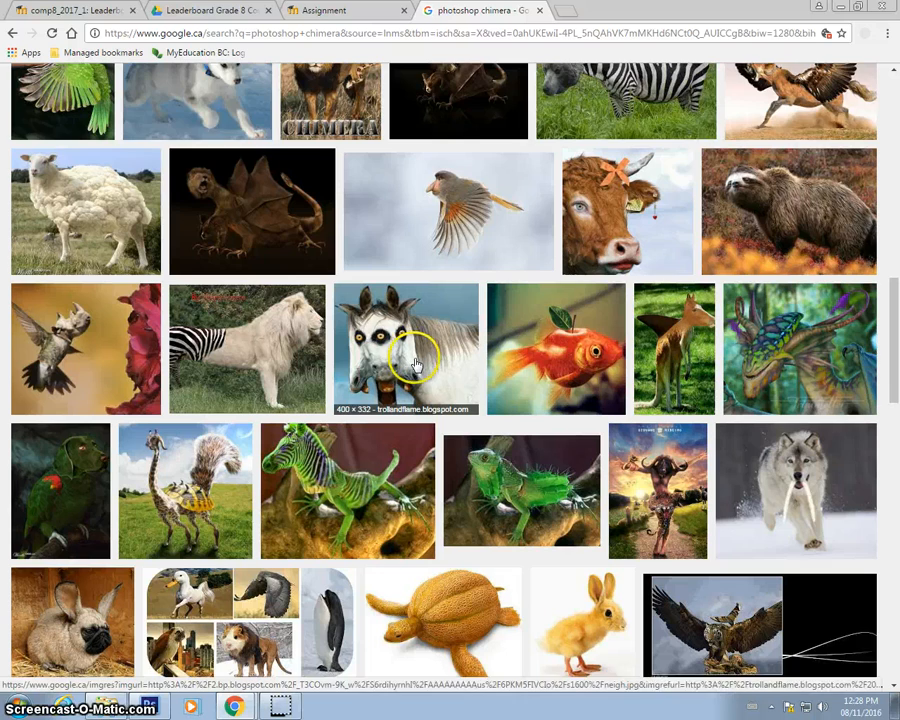
pyautogui.scroll(-1, 417, 365)
pyautogui.scroll(-2, 416, 362)
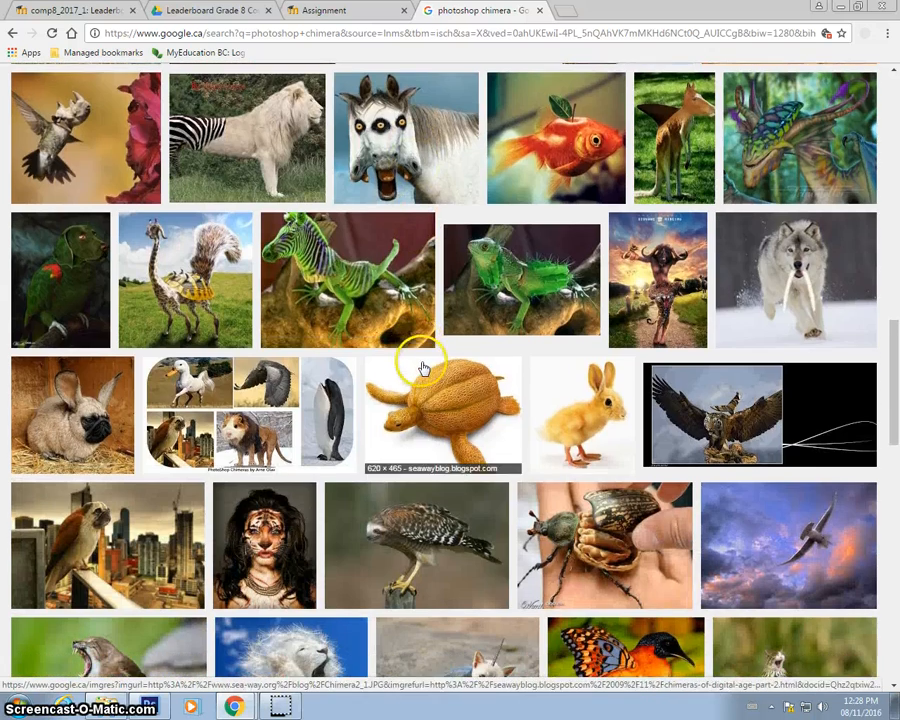
pyautogui.click(835, 245)
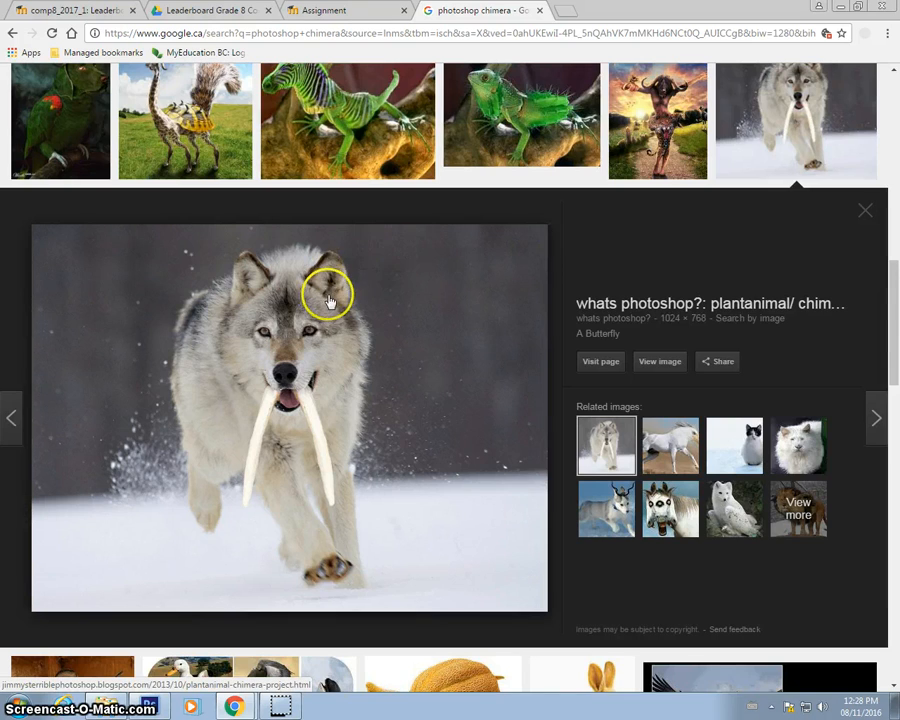
# Step: Preview the brown bird with the wide-open, fanged mouth among the chimera results
pyautogui.scroll(-6, 330, 300)
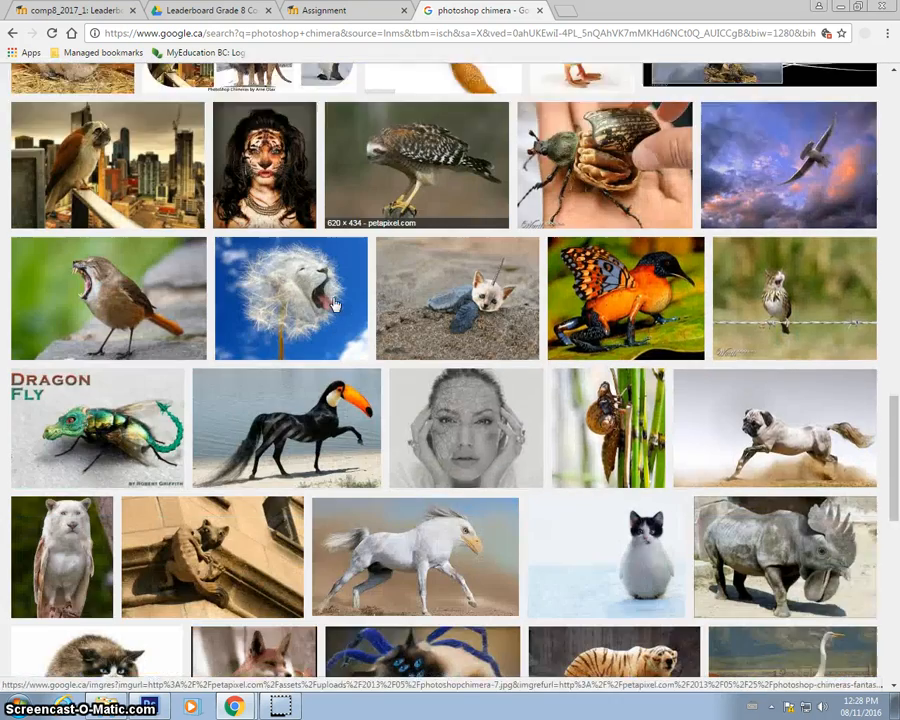
pyautogui.scroll(-1, 300, 290)
pyautogui.click(143, 205)
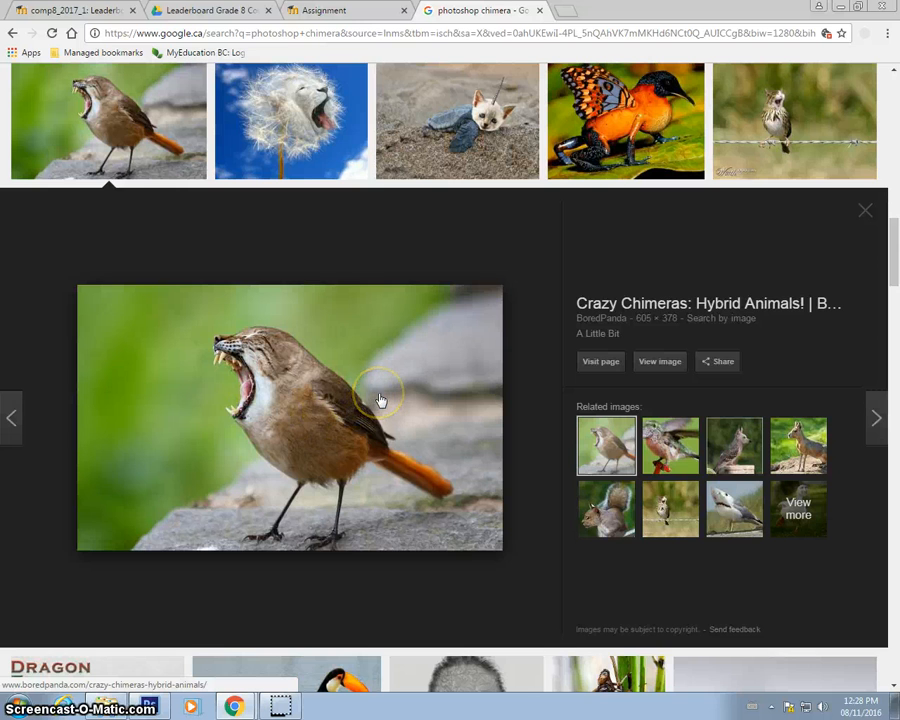
# Step: Preview the white eagle-headed horse, and from its related images the horned lion with the snake tail
pyautogui.scroll(-3, 380, 400)
pyautogui.scroll(2, 576, 224)
pyautogui.scroll(-3, 556, 250)
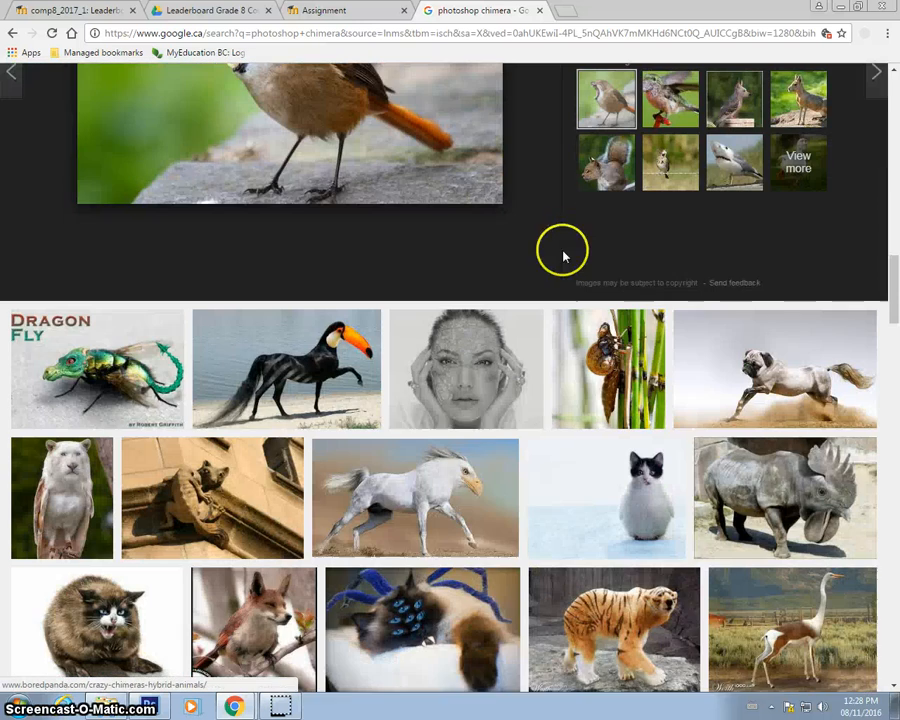
pyautogui.click(467, 487)
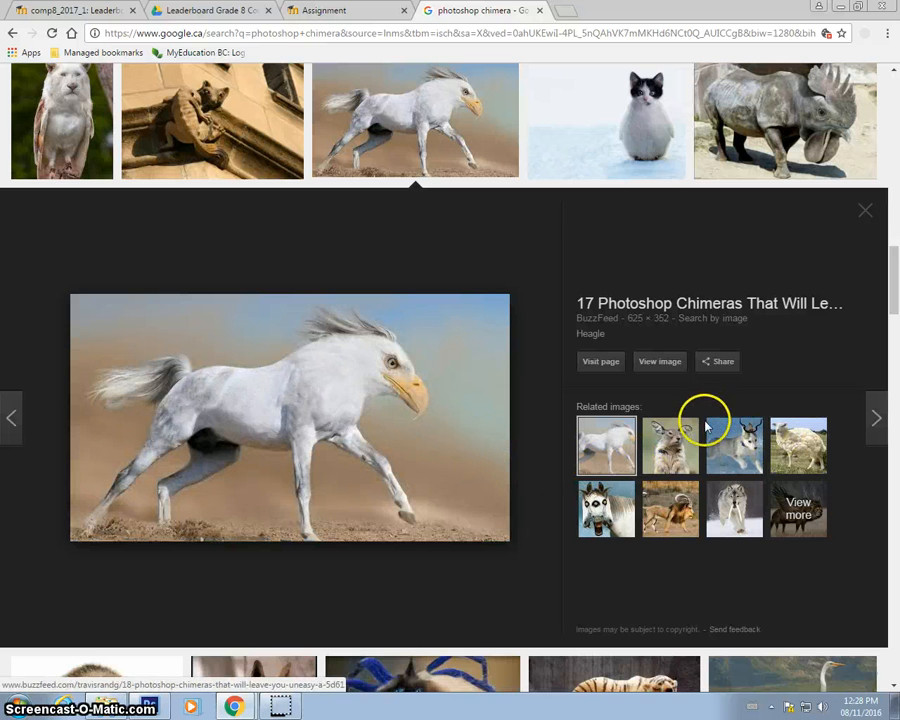
pyautogui.click(680, 495)
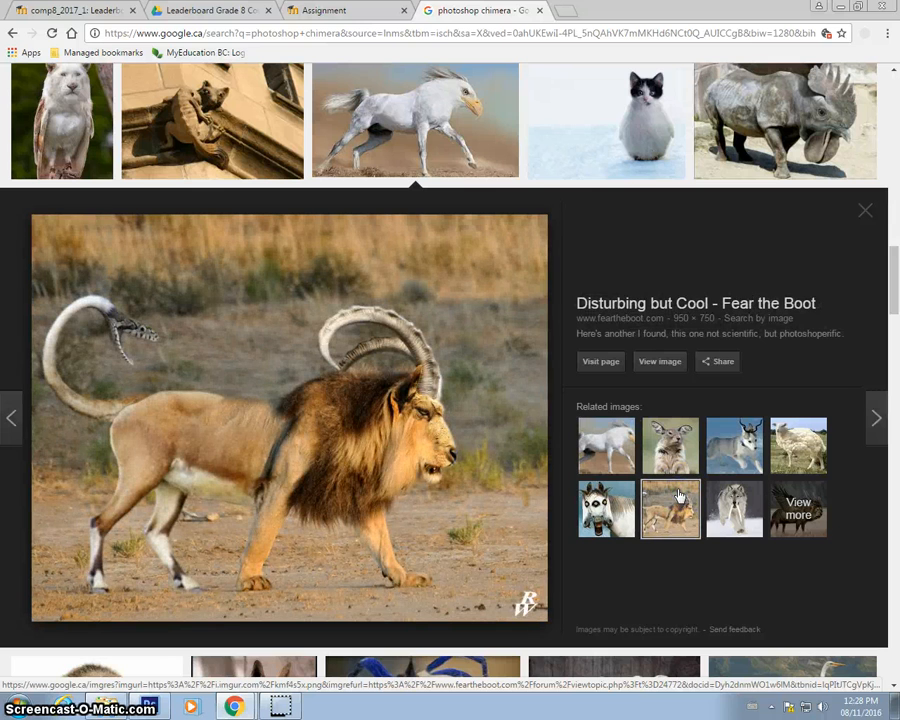
pyautogui.click(442, 462)
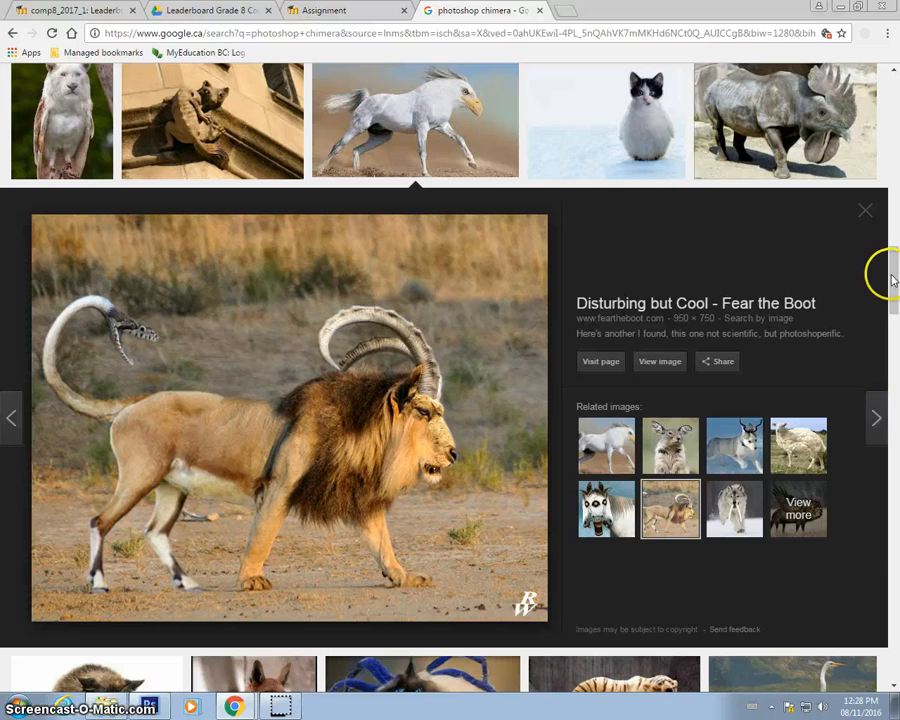
# Step: Preview the rooster-headed rhinoceros among the chimera image results
pyautogui.moveTo(893, 279); pyautogui.dragTo(895, 237)
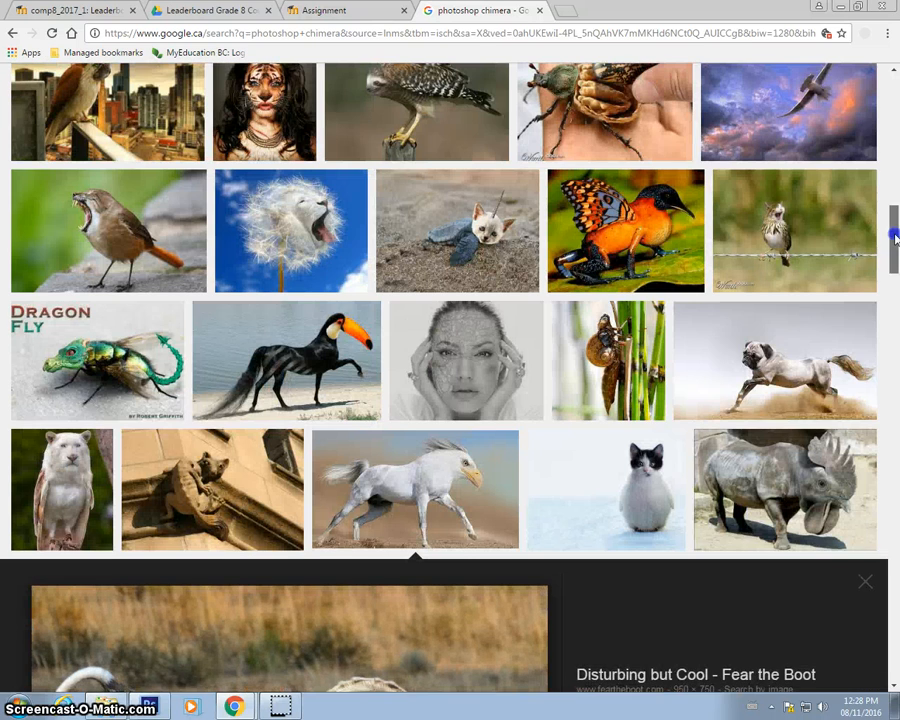
pyautogui.click(786, 441)
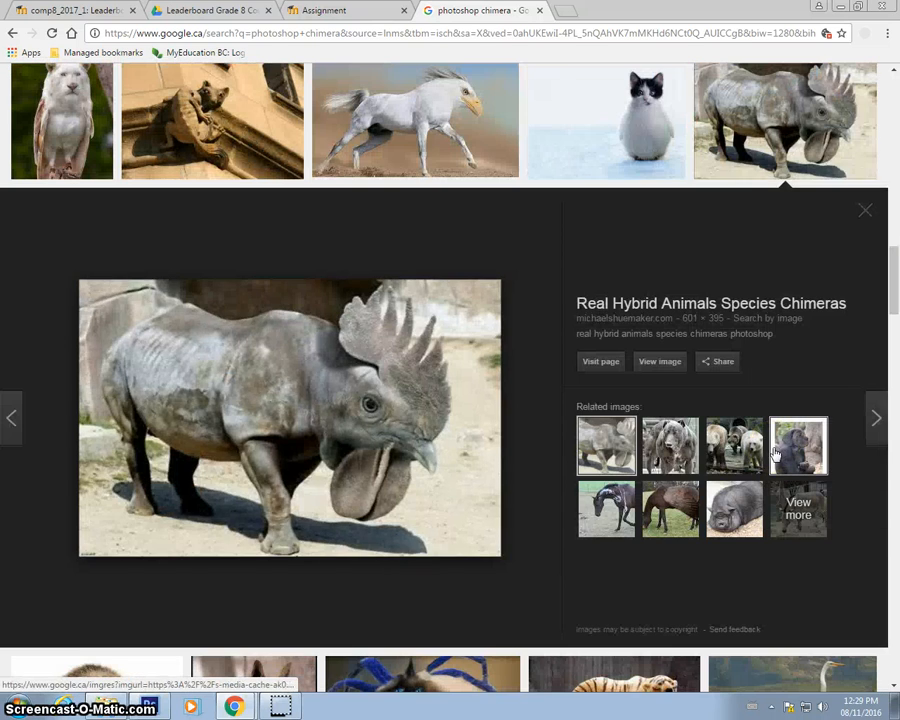
pyautogui.click(769, 452)
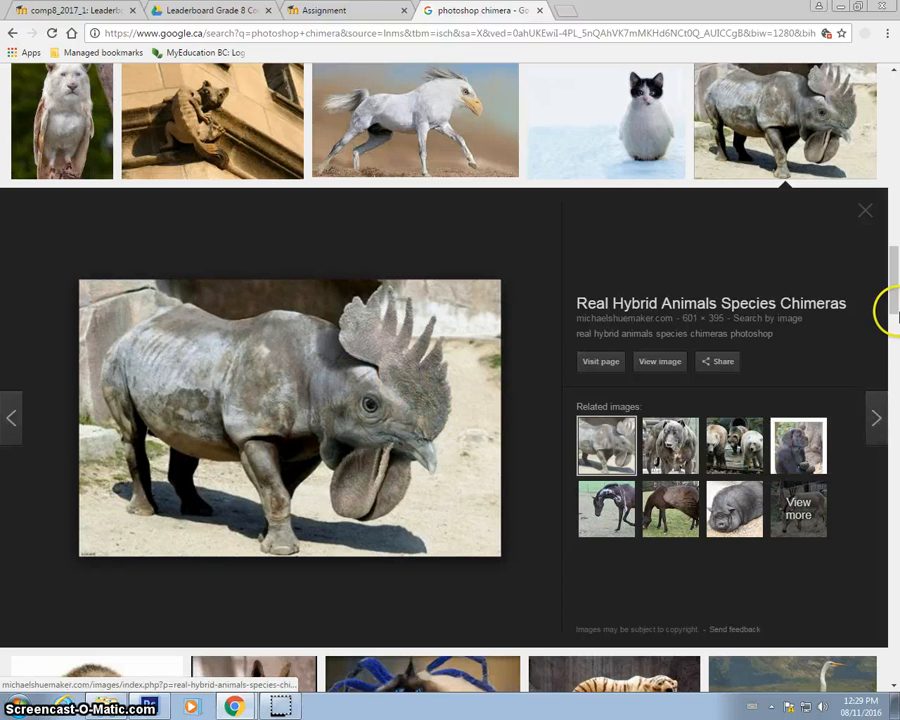
# Step: Replace the chimera query with "eagle" and run the image search
pyautogui.moveTo(892, 307); pyautogui.dragTo(890, 84)
pyautogui.click(357, 180)
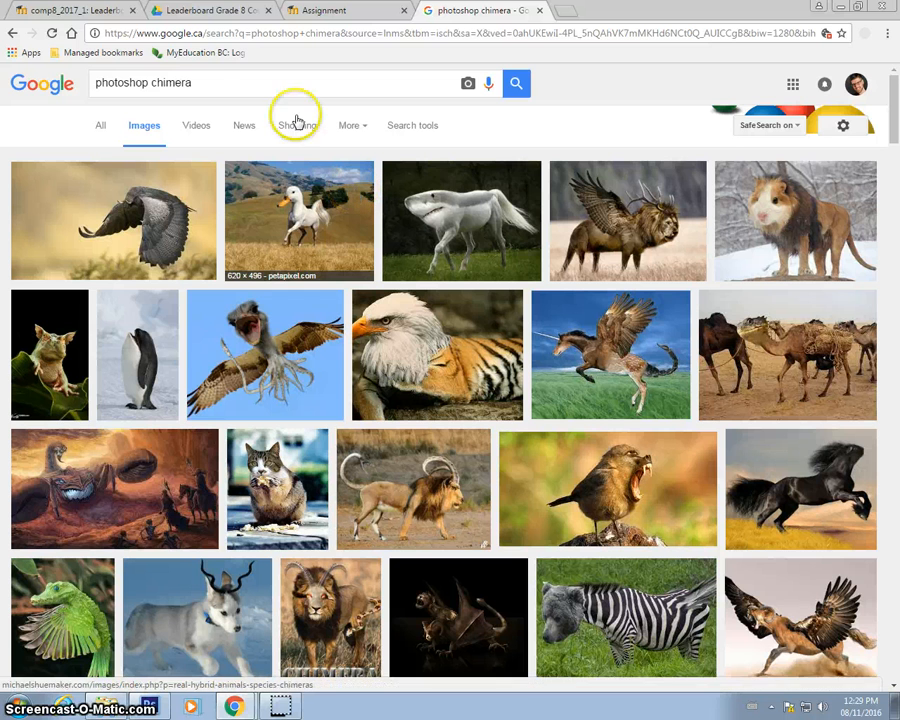
pyautogui.click(241, 90)
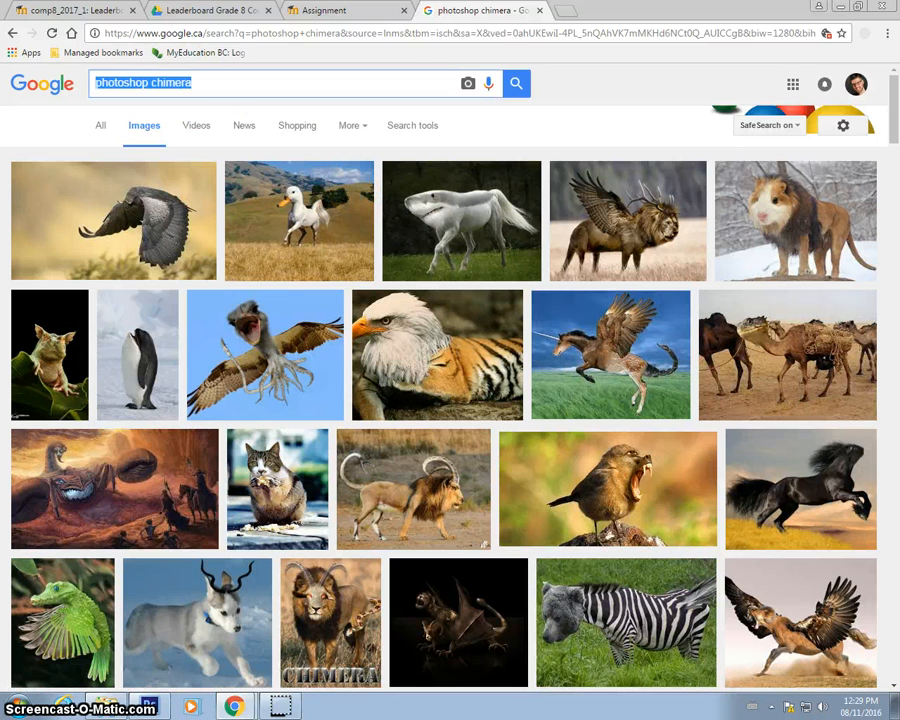
pyautogui.write('eagle')
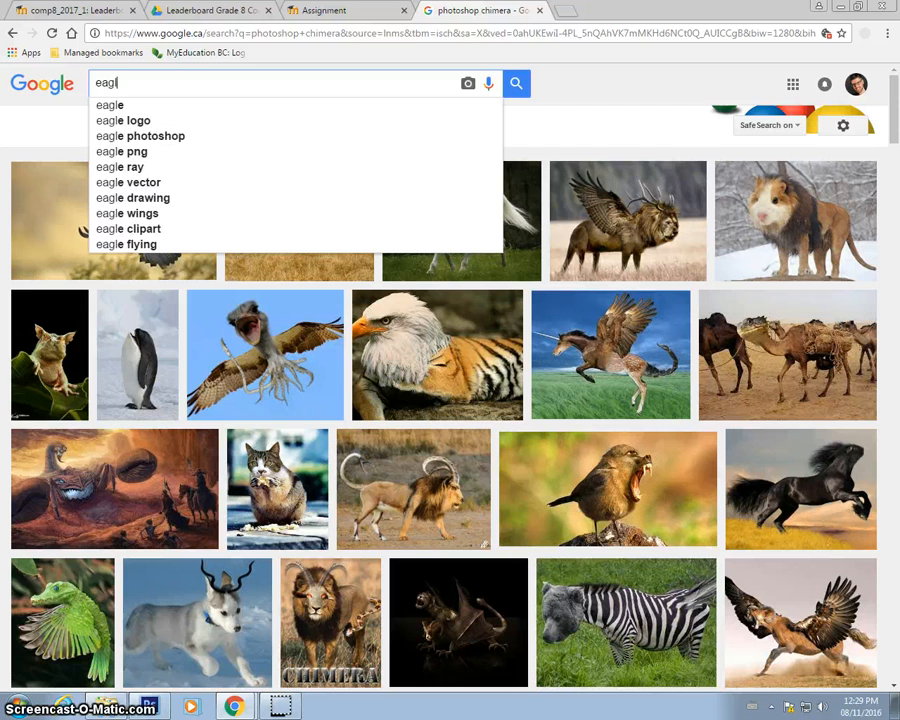
pyautogui.press('Return')
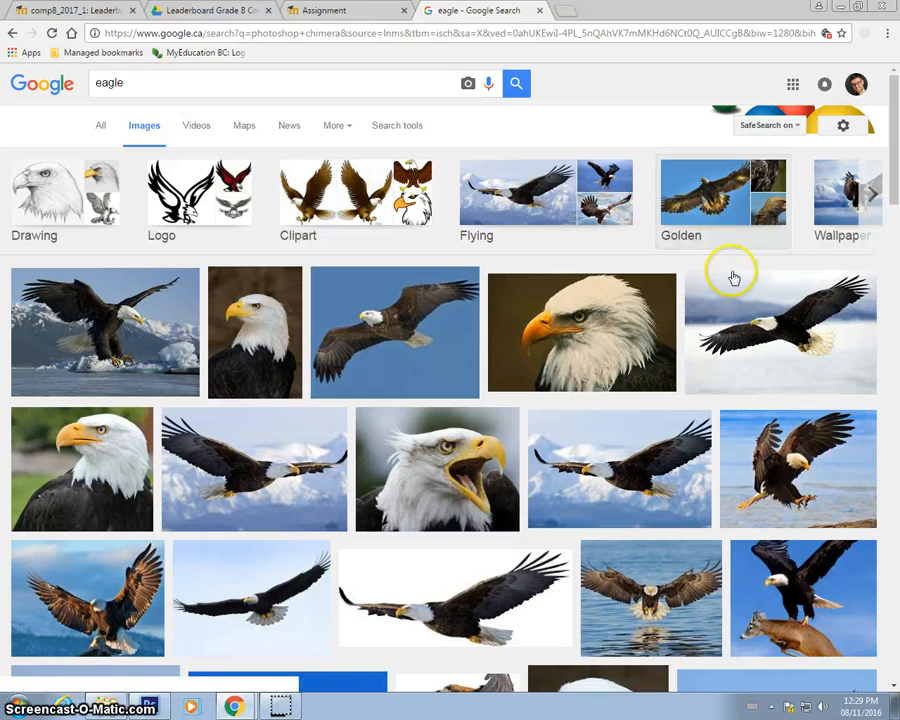
# Step: Run a new image search for "frog"
pyautogui.moveTo(164, 88); pyautogui.dragTo(96, 90)
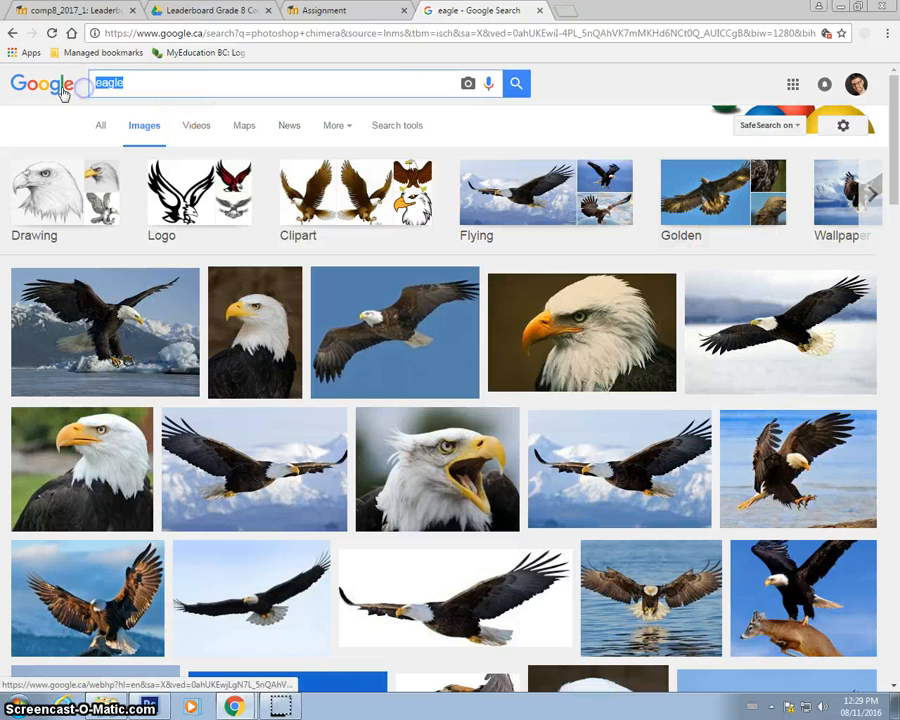
pyautogui.write('frog')
pyautogui.press('Return')
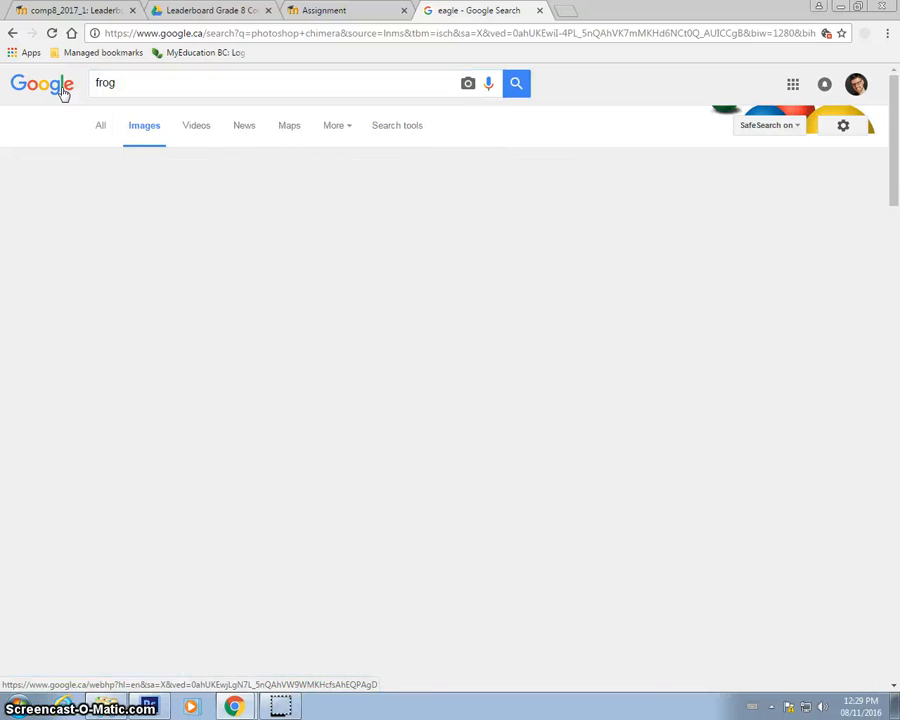
pyautogui.click(530, 428)
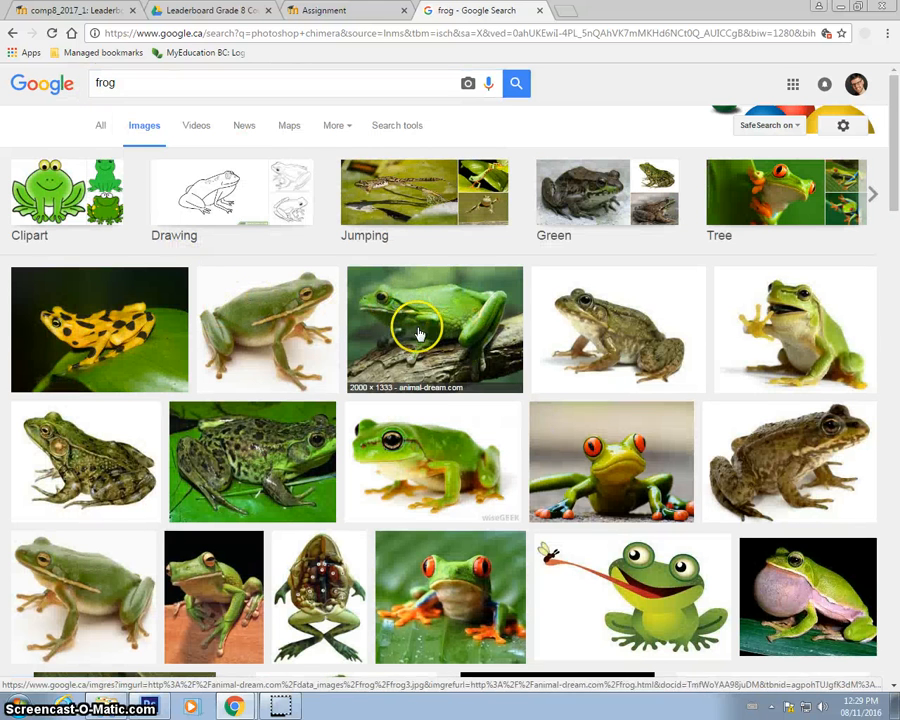
# Step: Filter the frog image results to the Large size
pyautogui.scroll(-4, 418, 322)
pyautogui.scroll(-2, 418, 322)
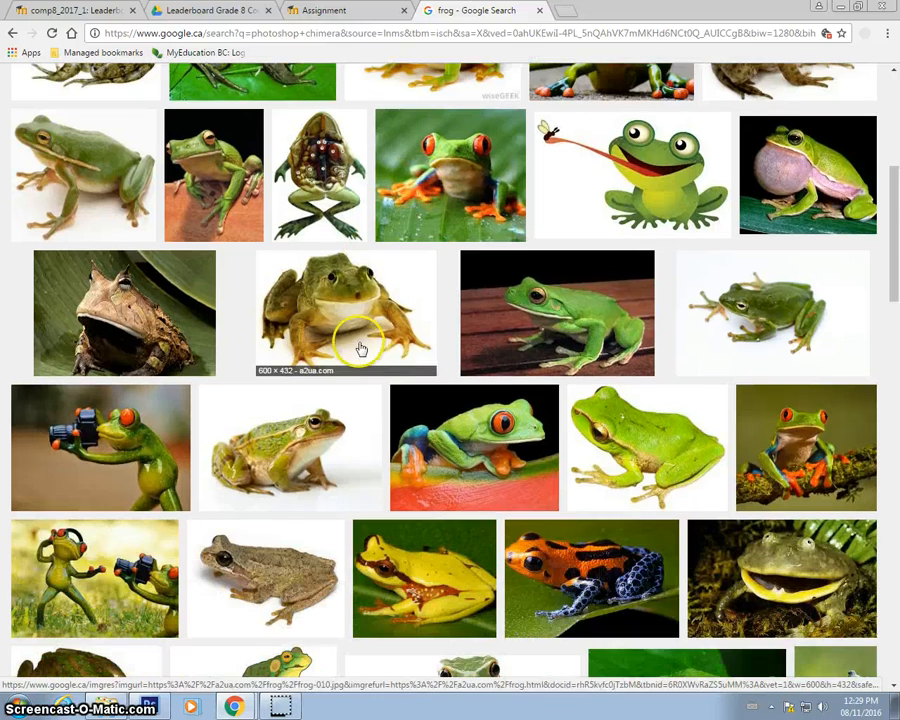
pyautogui.scroll(6, 360, 344)
pyautogui.click(397, 125)
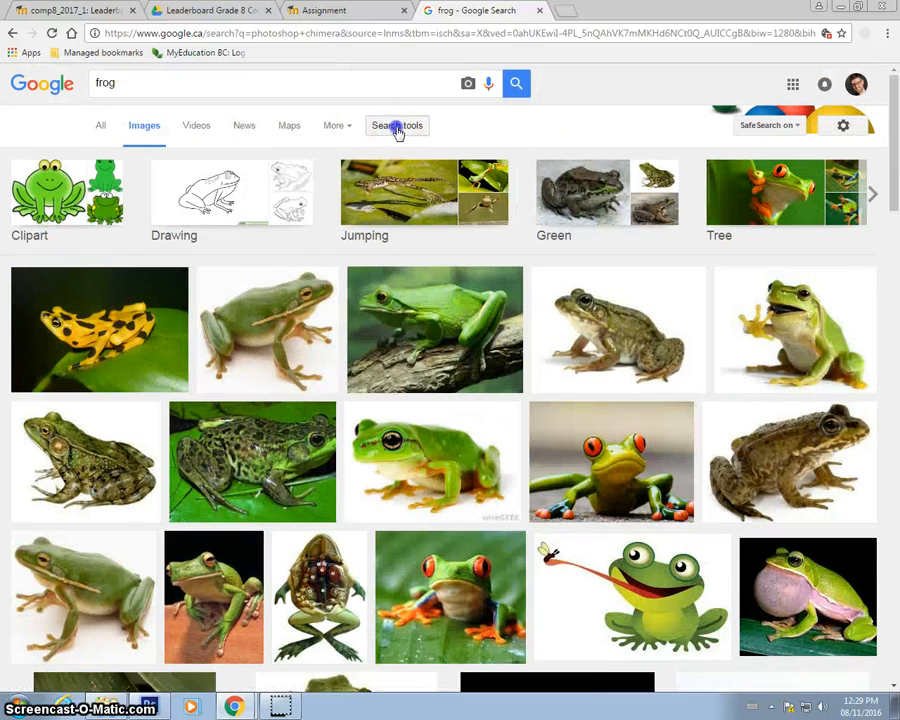
pyautogui.click(108, 163)
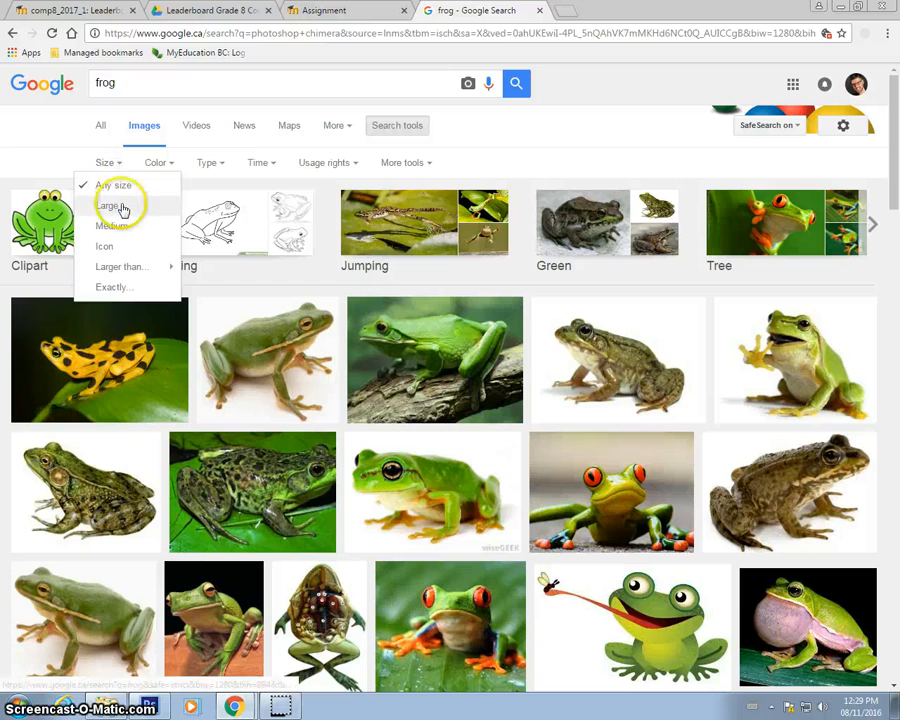
pyautogui.click(121, 204)
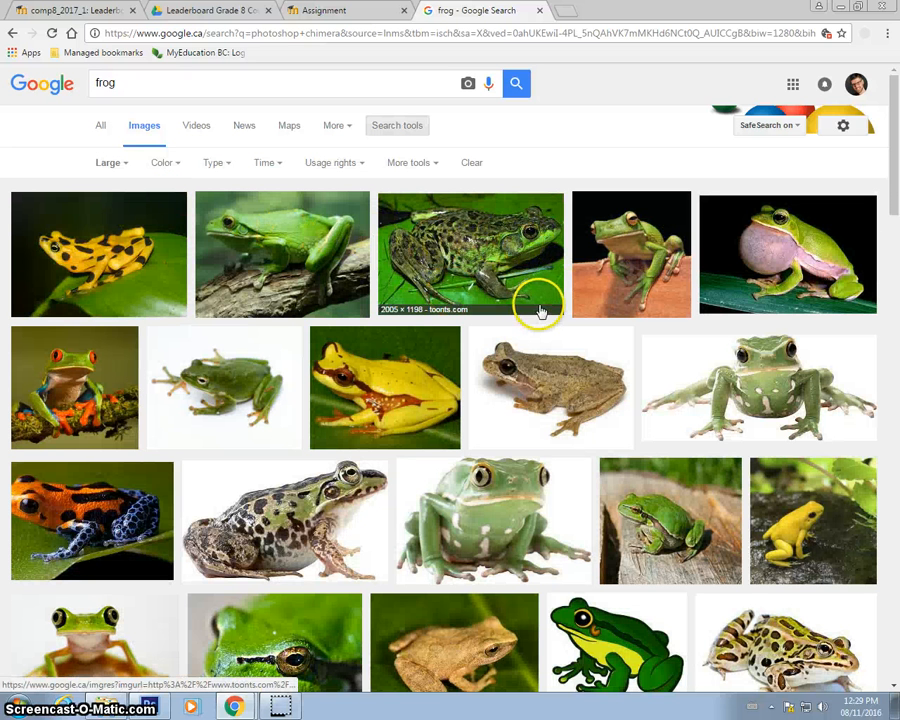
# Step: Look through the large frog images for a suitable source picture
pyautogui.scroll(-2, 426, 286)
pyautogui.scroll(-2, 426, 286)
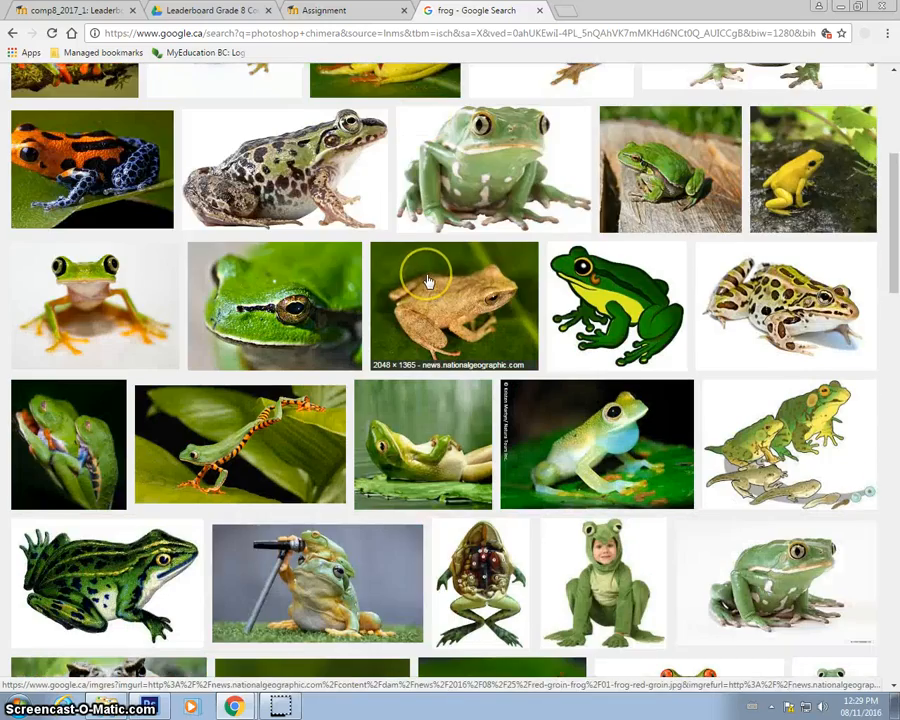
pyautogui.scroll(-2, 427, 283)
pyautogui.scroll(-2, 427, 283)
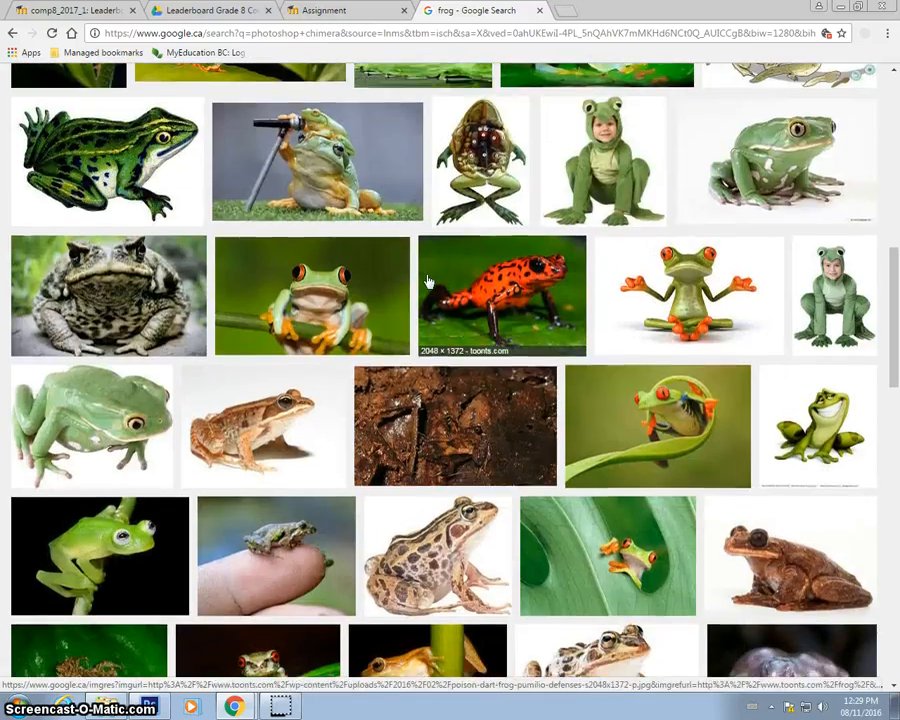
pyautogui.scroll(-4, 428, 282)
pyautogui.scroll(-2, 427, 281)
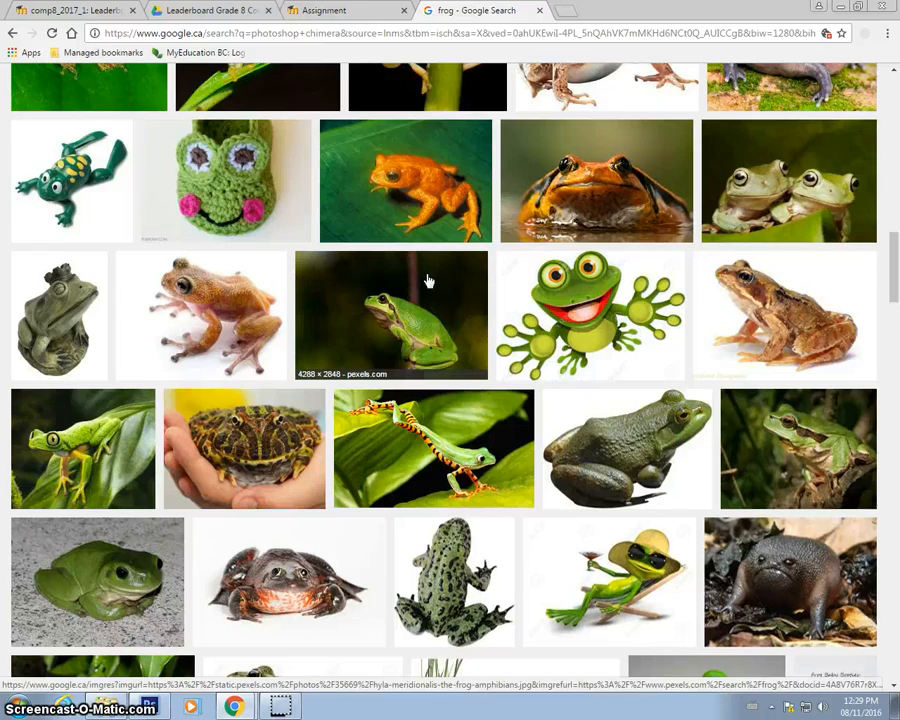
pyautogui.scroll(-3, 428, 280)
pyautogui.scroll(-4, 428, 280)
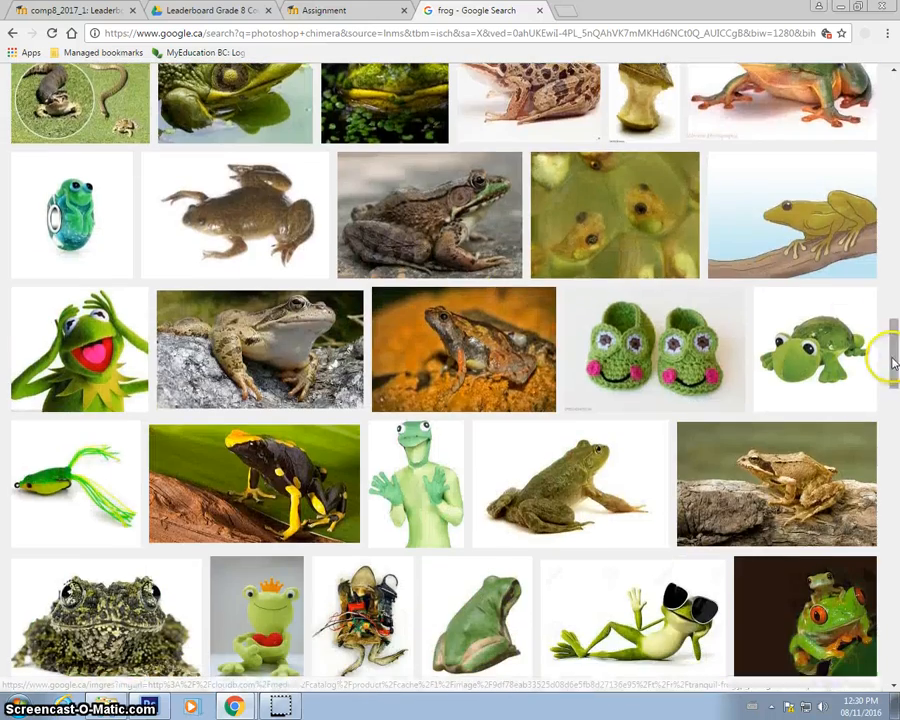
# Step: Browse further through the large frog images and preview the picture of a frog leaping over lily pads
pyautogui.moveTo(892, 358)
pyautogui.mouseDown()
pyautogui.moveTo(886, 118)
pyautogui.moveTo(889, 352)
pyautogui.mouseUp()
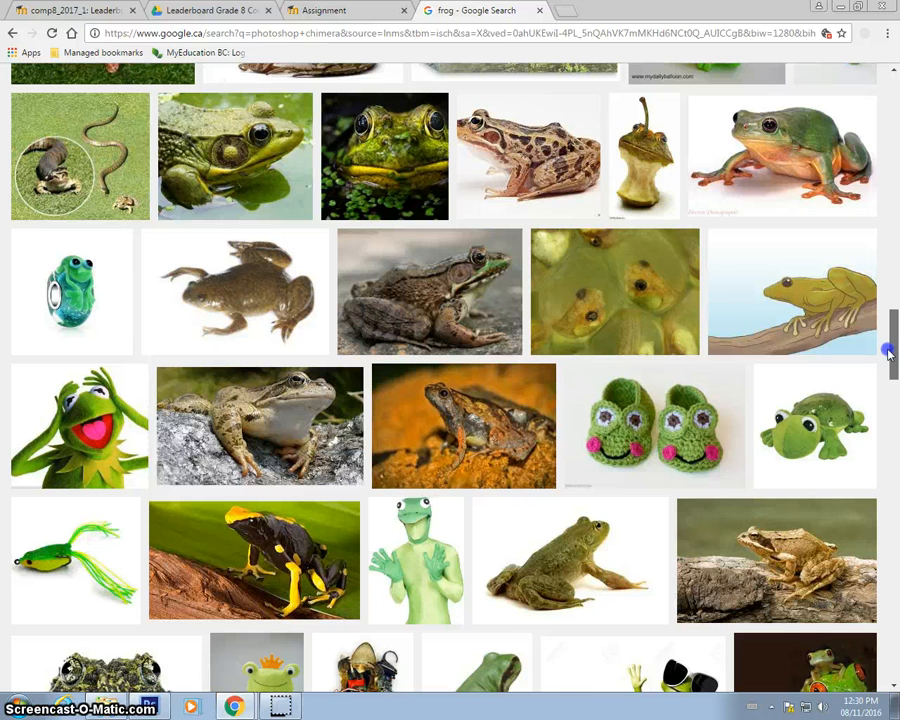
pyautogui.moveTo(889, 352); pyautogui.dragTo(895, 398)
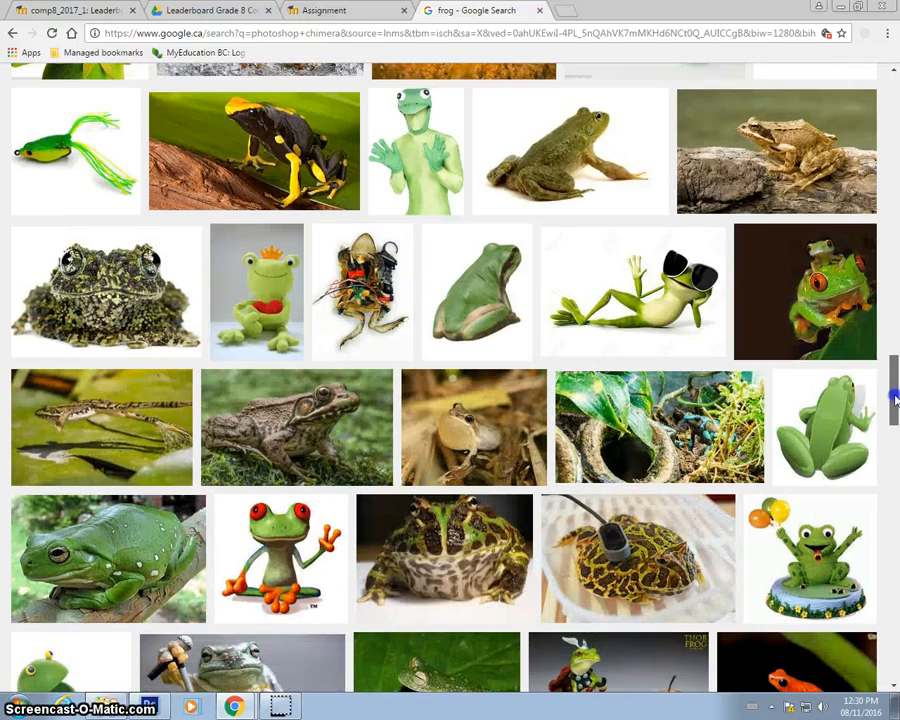
pyautogui.scroll(-3, 116, 396)
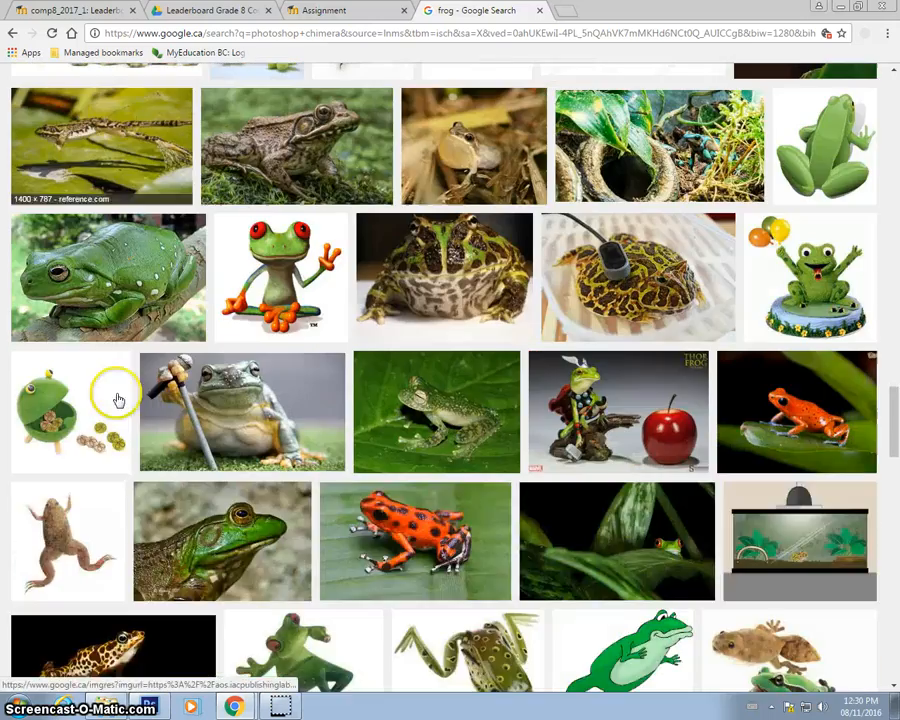
pyautogui.scroll(2, 114, 350)
pyautogui.click(116, 283)
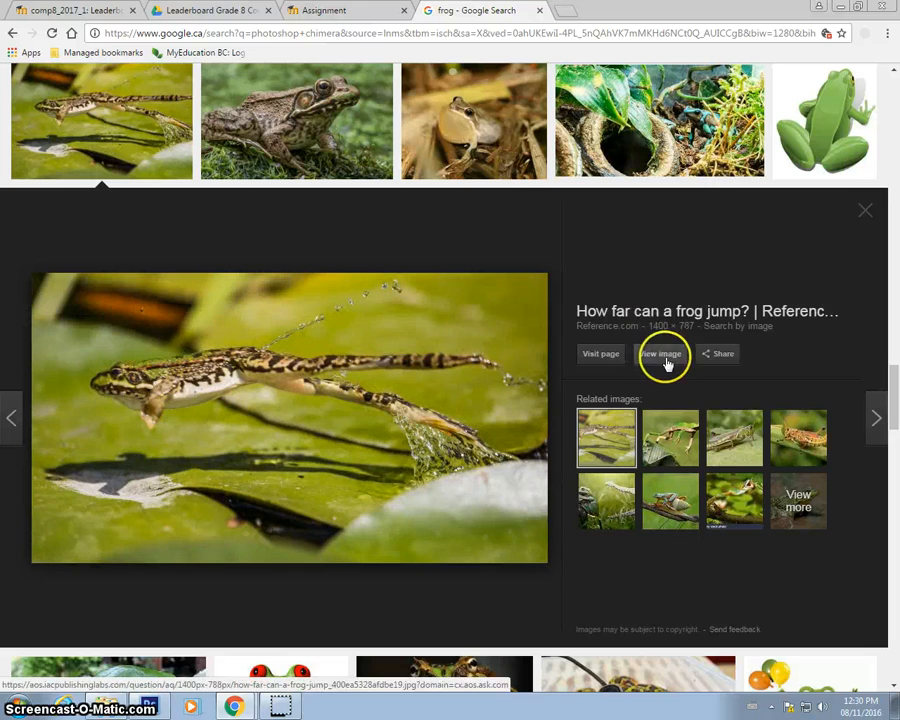
pyautogui.click(674, 421)
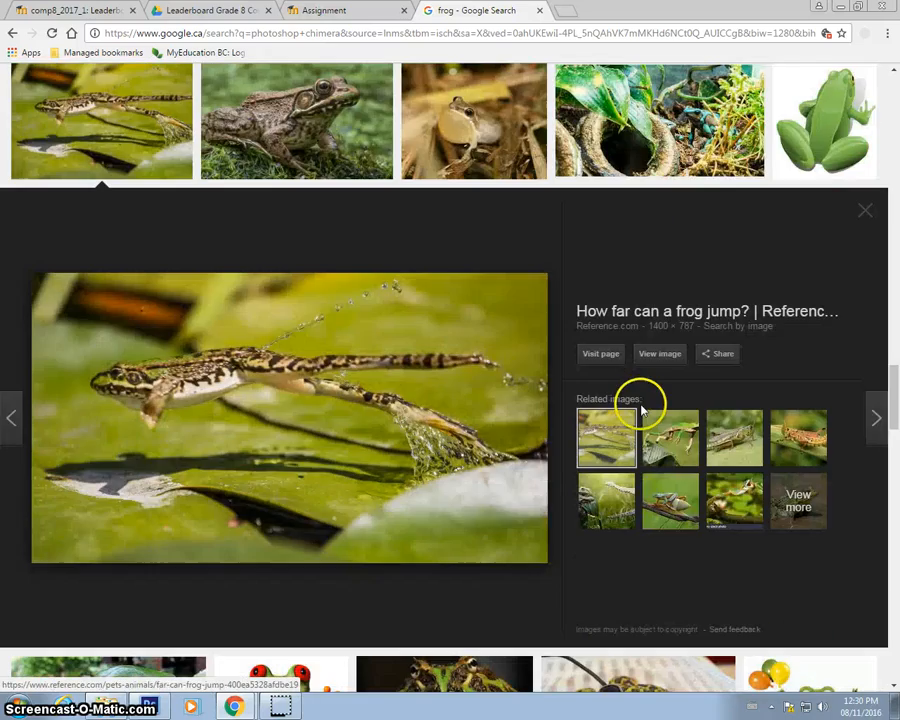
pyautogui.click(663, 432)
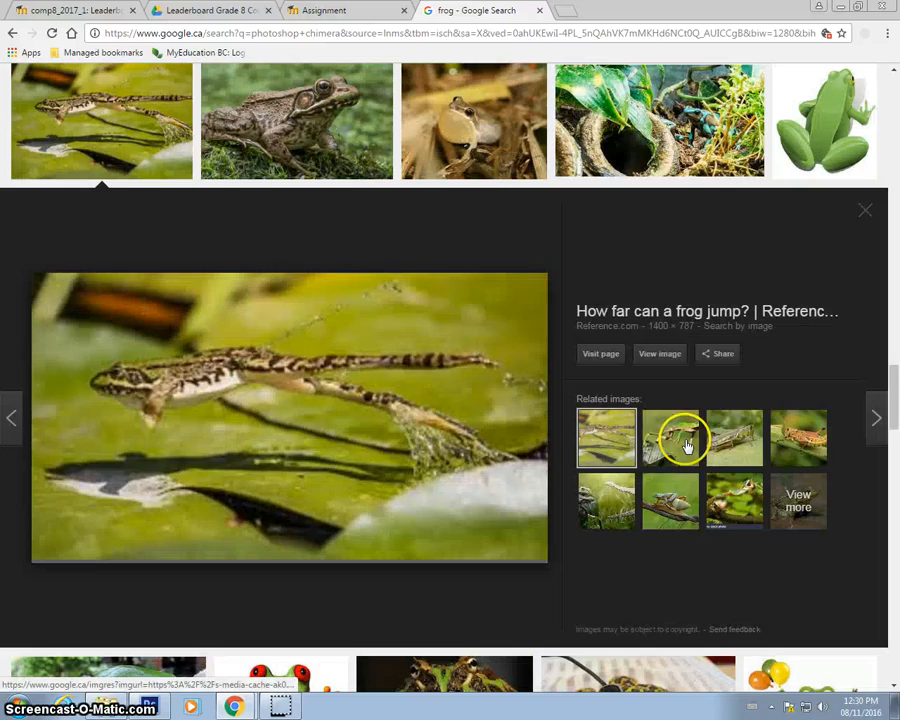
pyautogui.scroll(-3, 622, 430)
pyautogui.scroll(3, 620, 428)
pyautogui.click(620, 428)
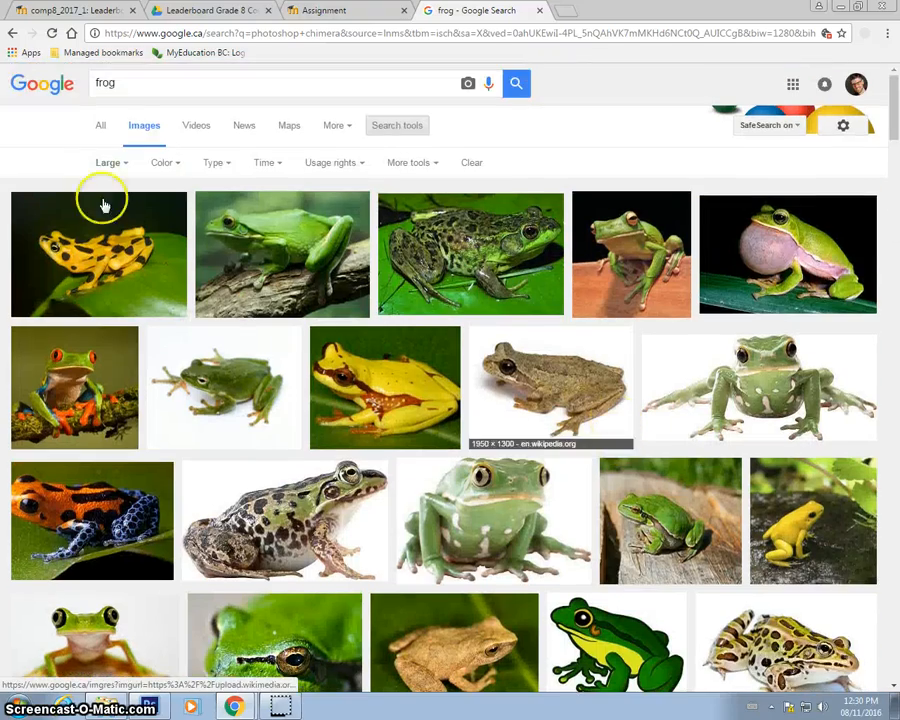
# Step: Replace the frog query with "jumping frog" and run the image search
pyautogui.click(137, 78)
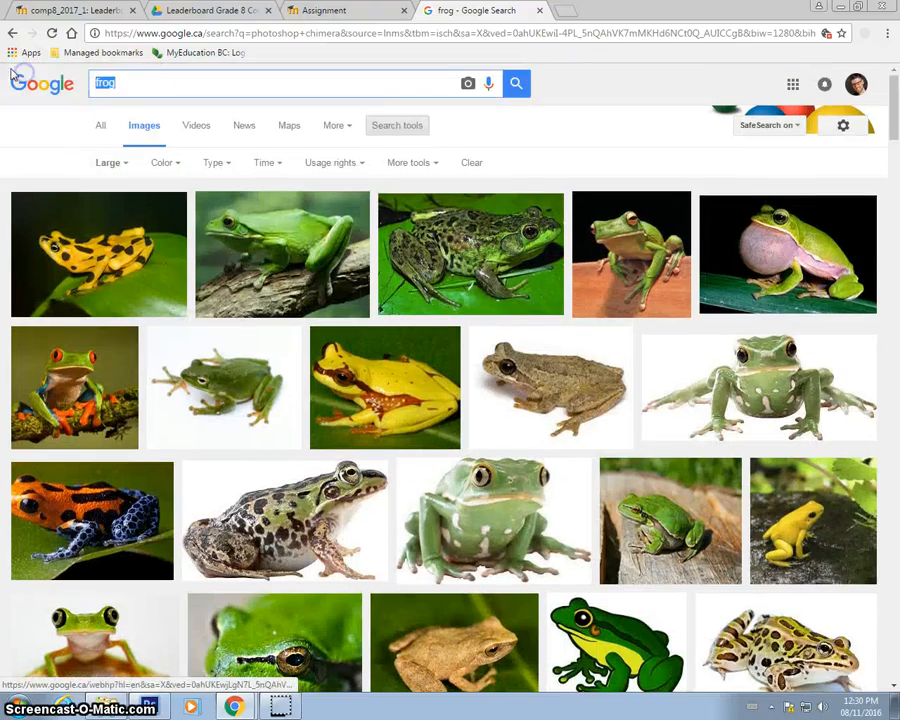
pyautogui.write('jumping frog')
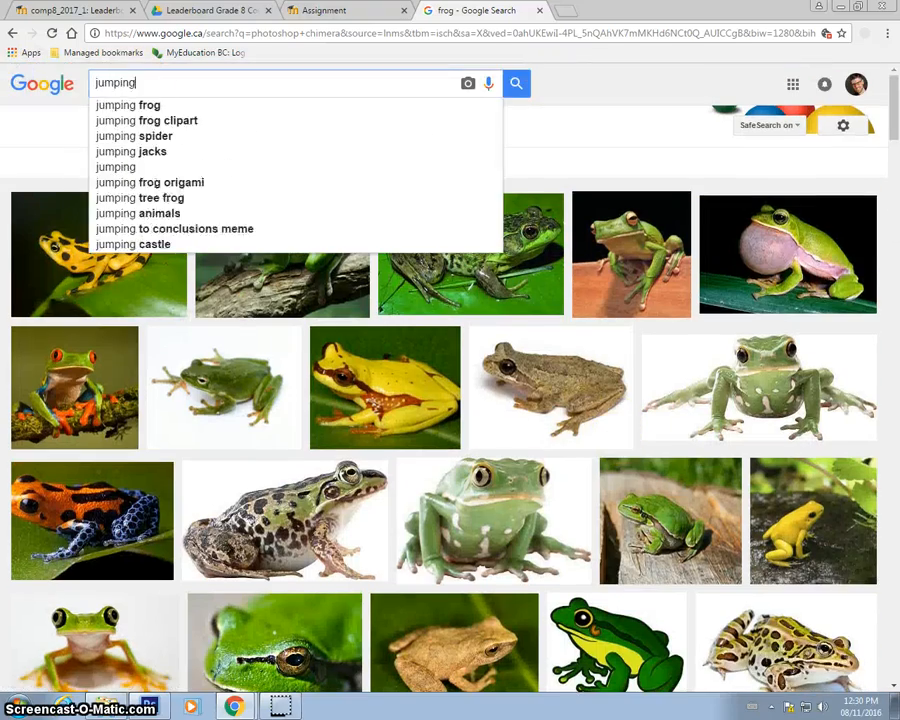
pyautogui.press('Return')
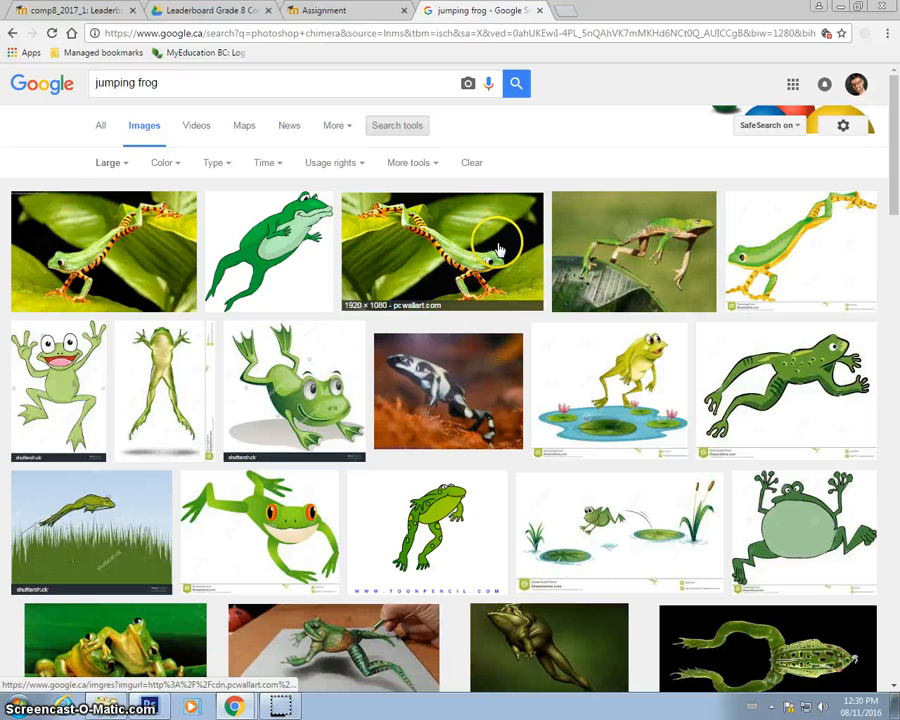
# Step: Open the photo of the green frog stepping off a leaf at full size and copy the image
pyautogui.click(587, 252)
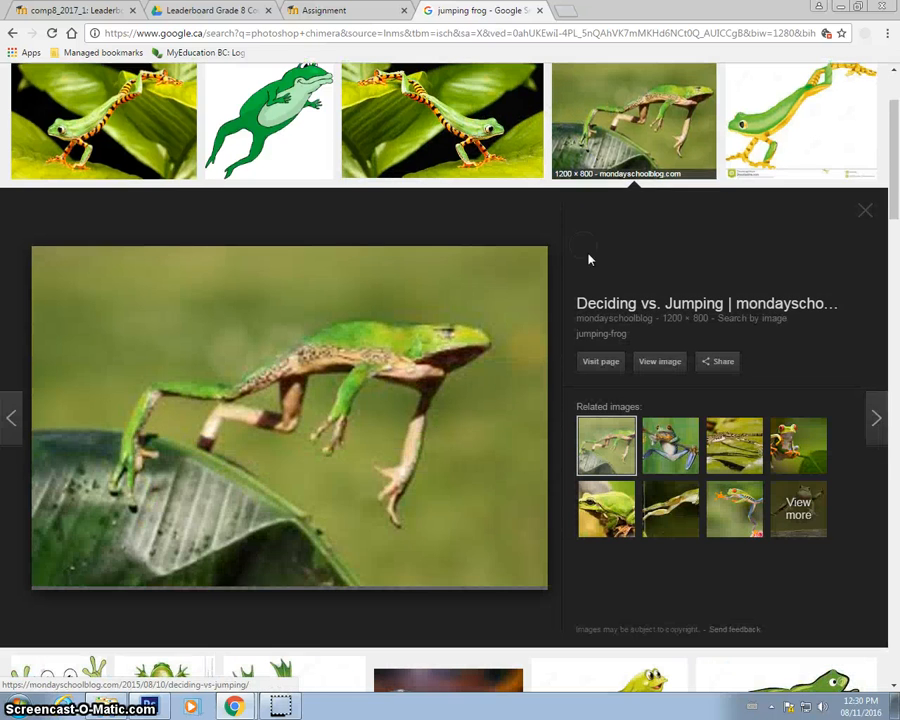
pyautogui.click(669, 362)
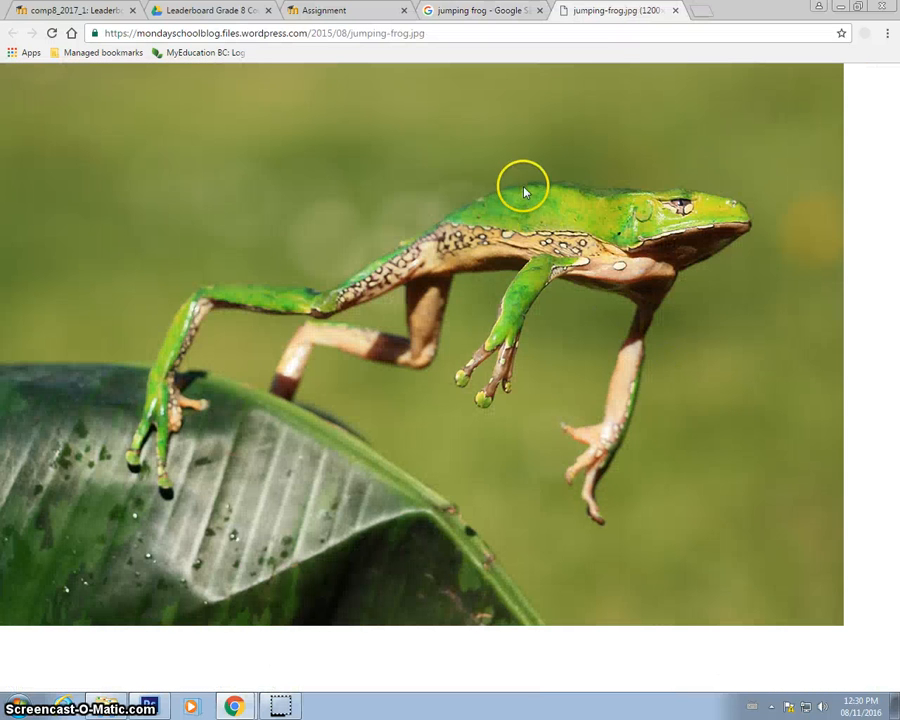
pyautogui.rightClick(461, 170)
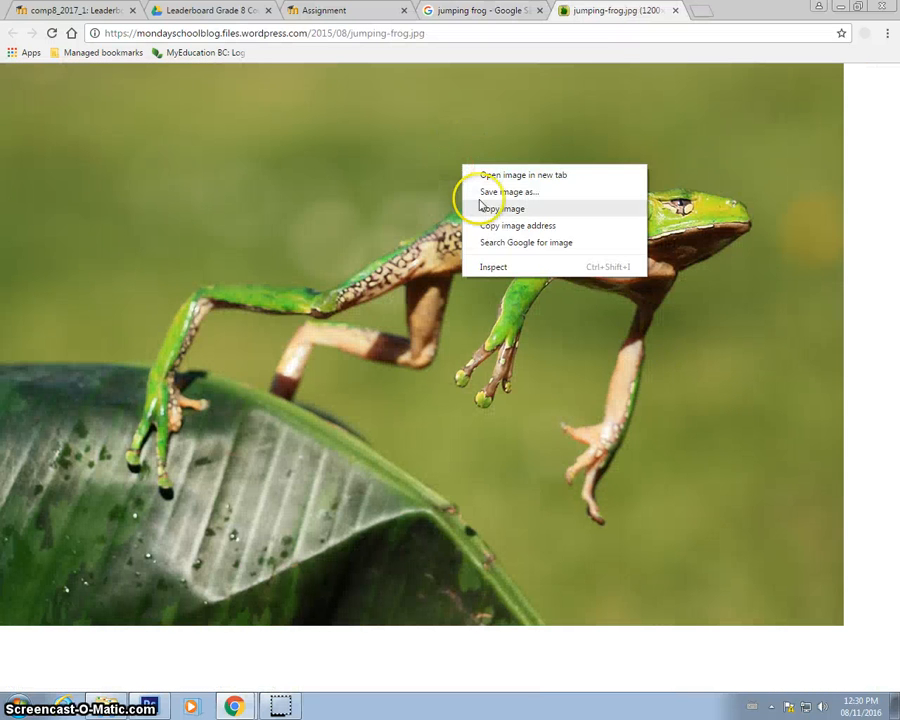
pyautogui.click(480, 205)
# Step: Switch to Photoshop, create a 1200 × 800 pixel document from the Clipboard preset, and paste the frog image into it
pyautogui.click(150, 706)
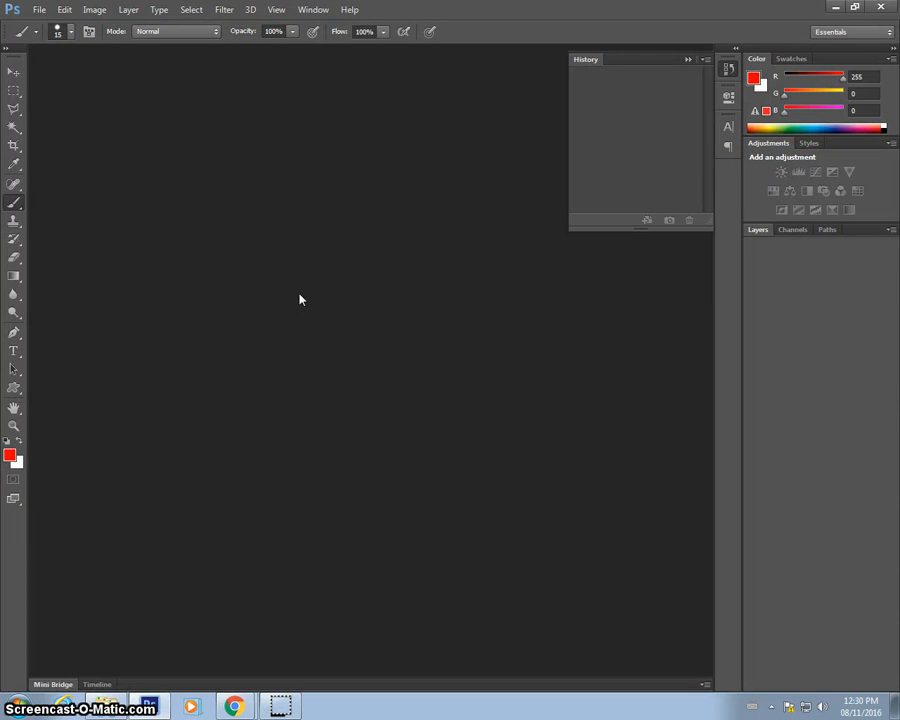
pyautogui.hotkey('ctrl', 'n')
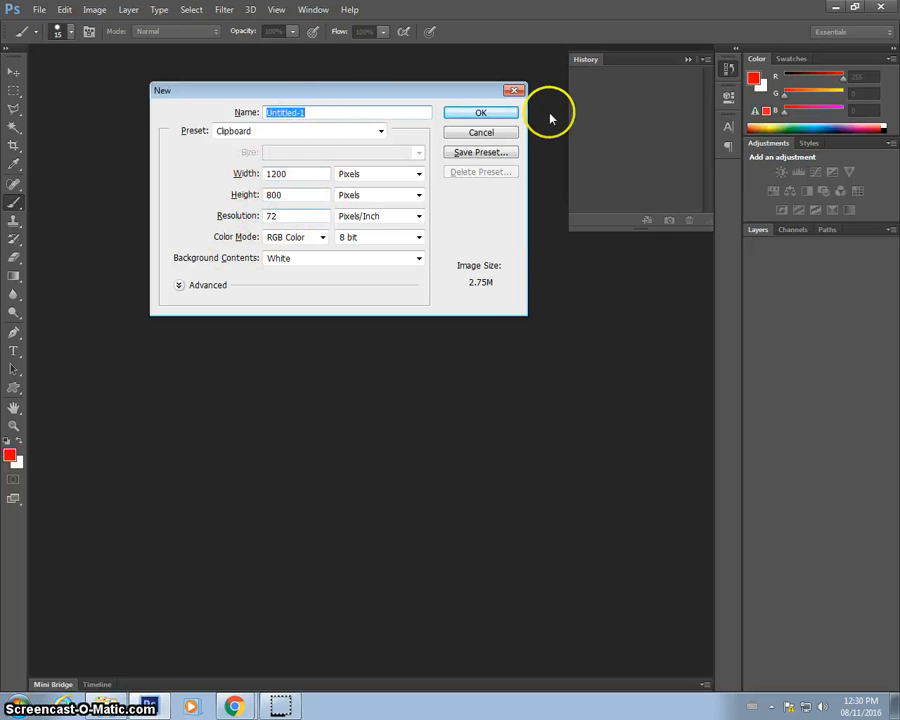
pyautogui.click(480, 114)
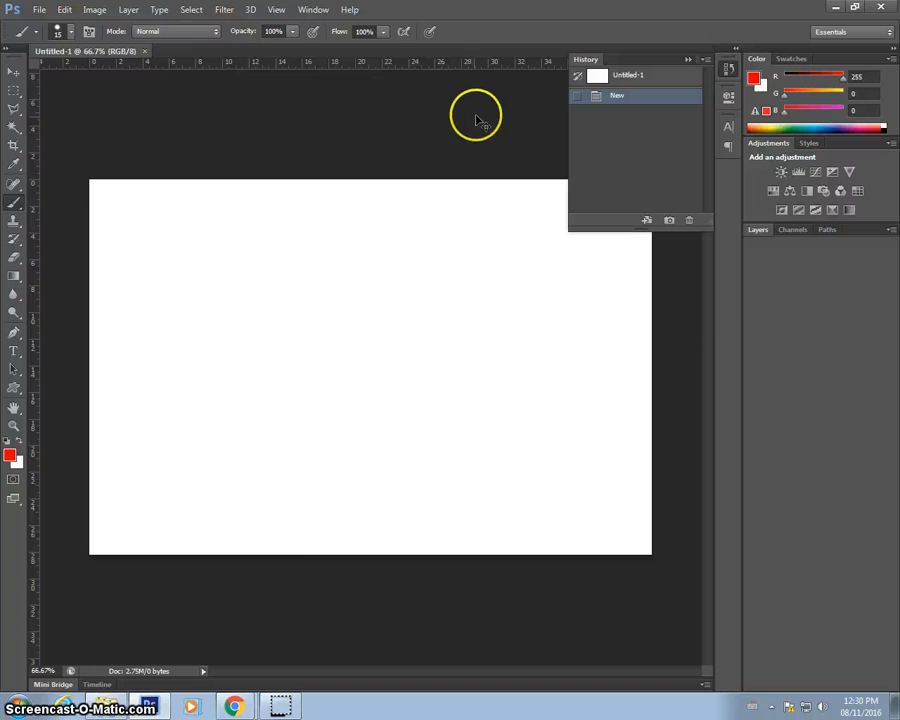
pyautogui.hotkey('ctrl', 'v')
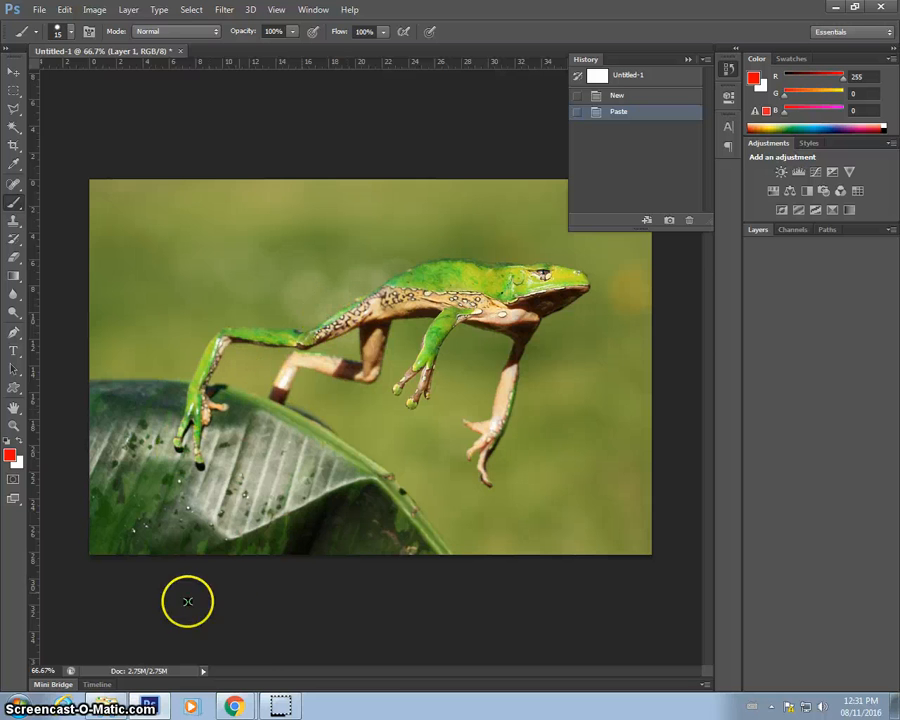
# Step: Switch back to Chrome, shrink its window over Photoshop, and close the jumping-frog.jpg page
pyautogui.moveTo(236, 708)
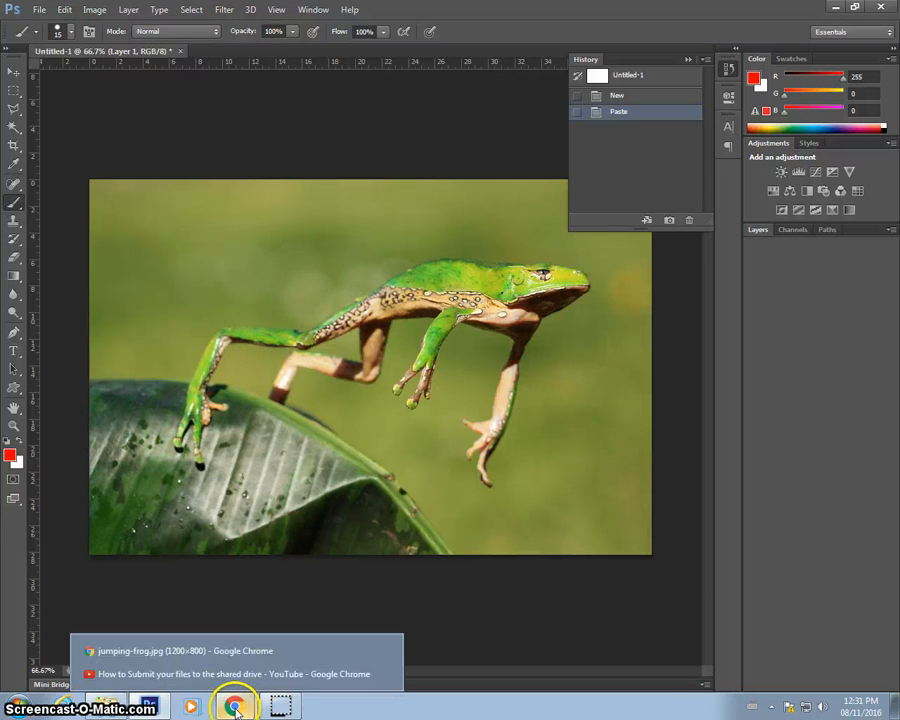
pyautogui.click(233, 651)
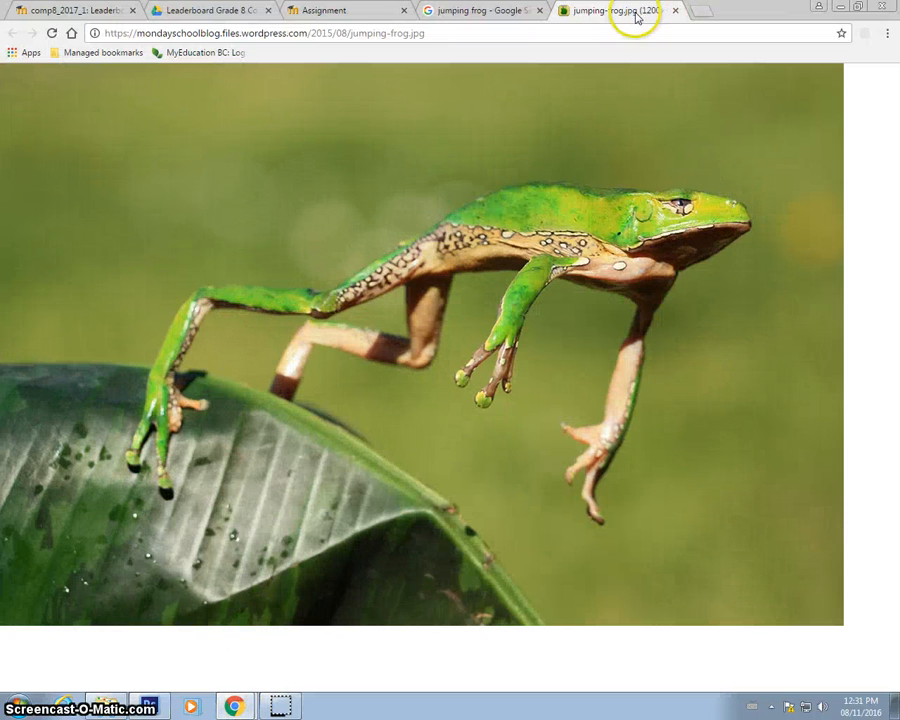
pyautogui.moveTo(676, 14); pyautogui.dragTo(656, 365)
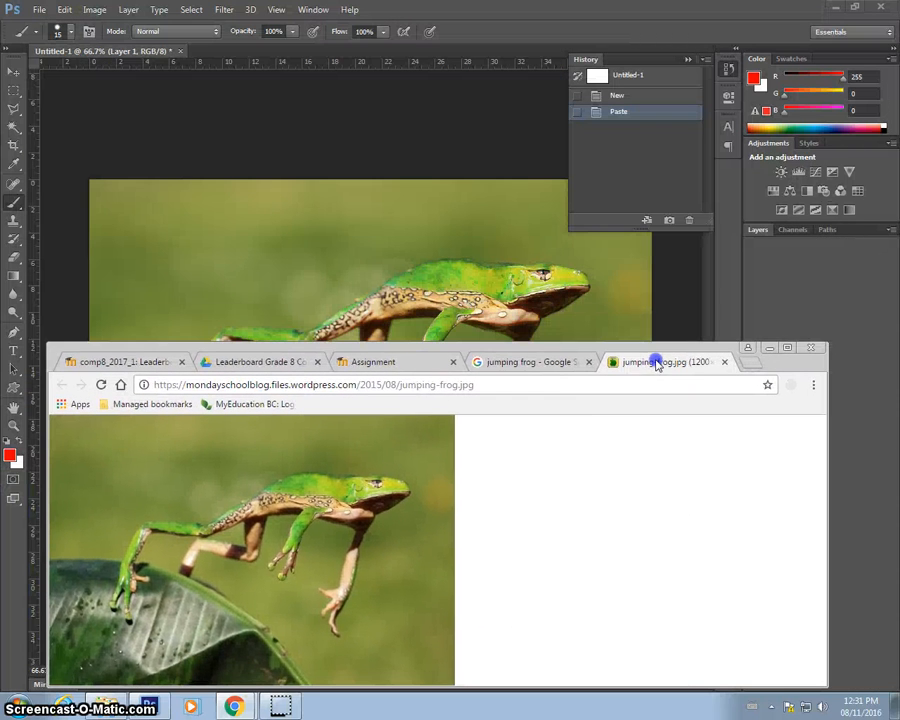
pyautogui.click(725, 362)
pyautogui.scroll(-1, 482, 430)
pyautogui.scroll(3, 520, 480)
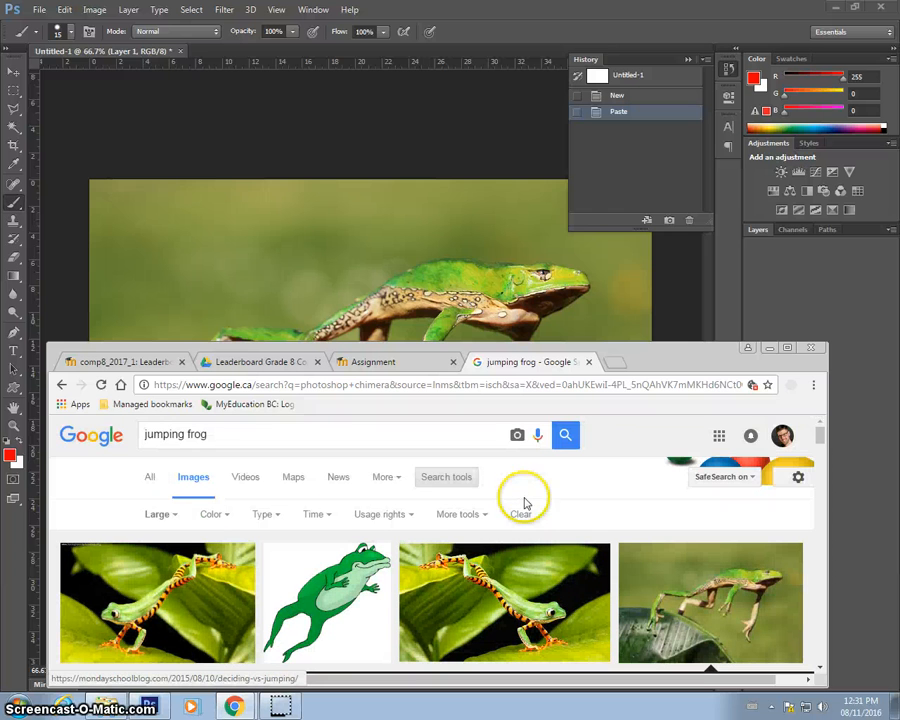
# Step: Replace the jumping frog query with "elephant" and run the image search
pyautogui.moveTo(255, 434); pyautogui.dragTo(28, 402)
pyautogui.write('elephant')
pyautogui.press('Return')
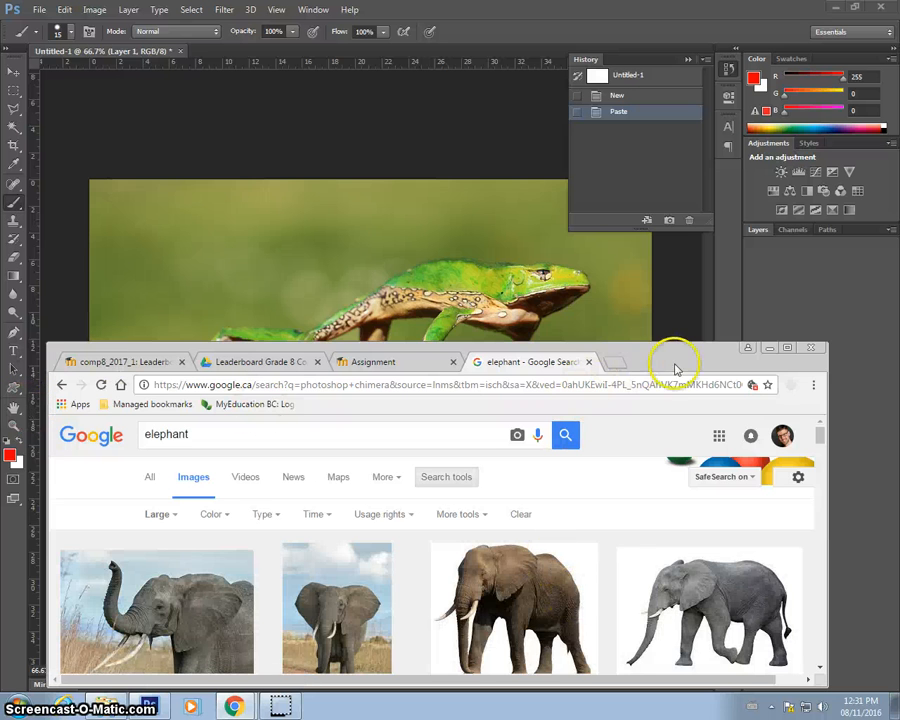
# Step: Find the picture of the elephant running with its trunk raised and open it at full size
pyautogui.moveTo(675, 365); pyautogui.dragTo(605, 328)
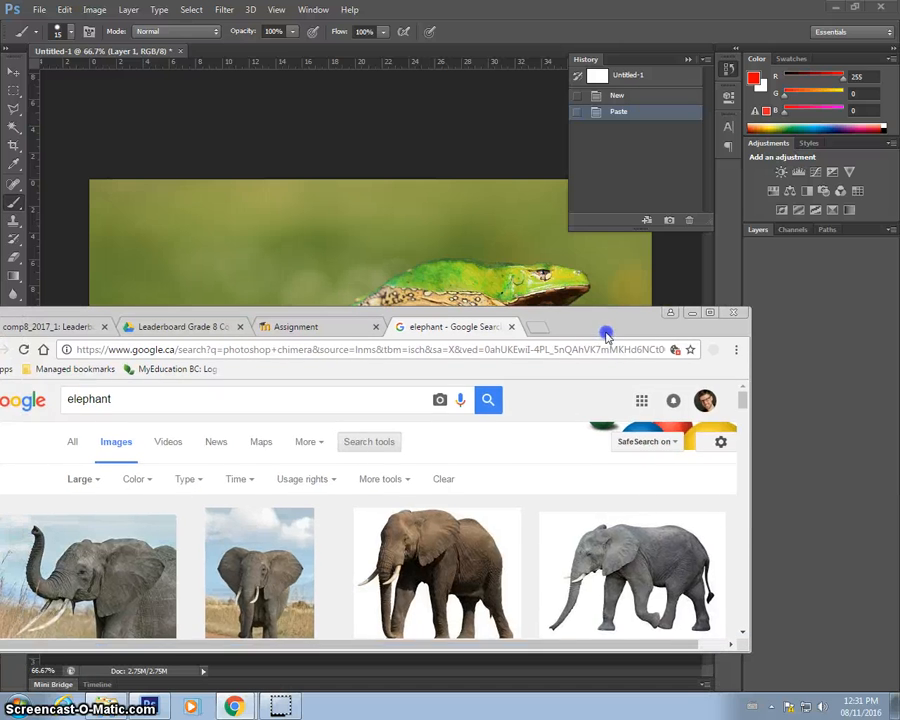
pyautogui.scroll(-1, 647, 531)
pyautogui.scroll(-3, 655, 530)
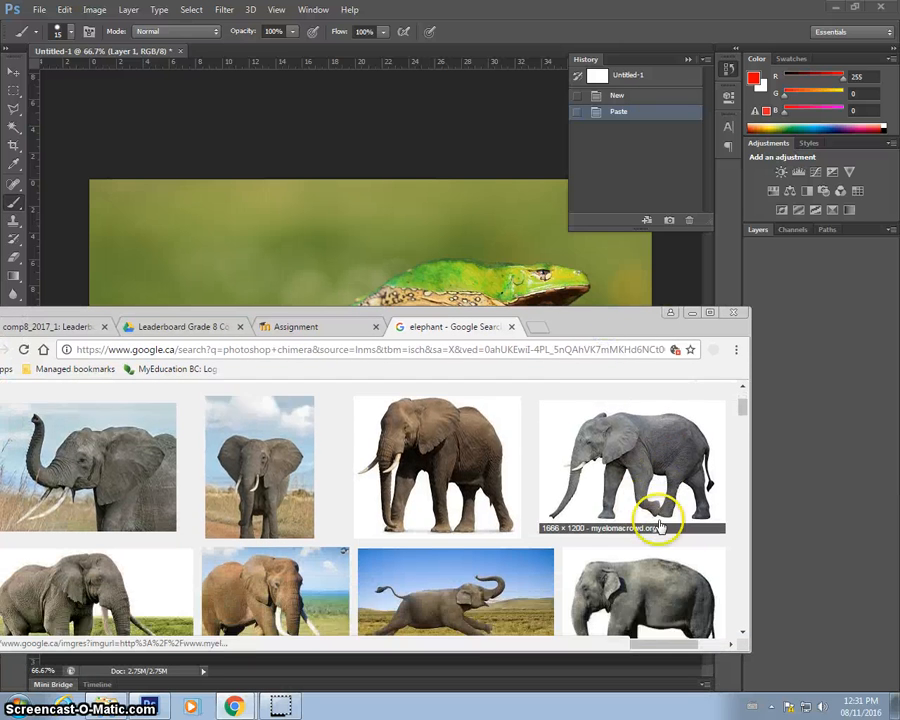
pyautogui.click(525, 428)
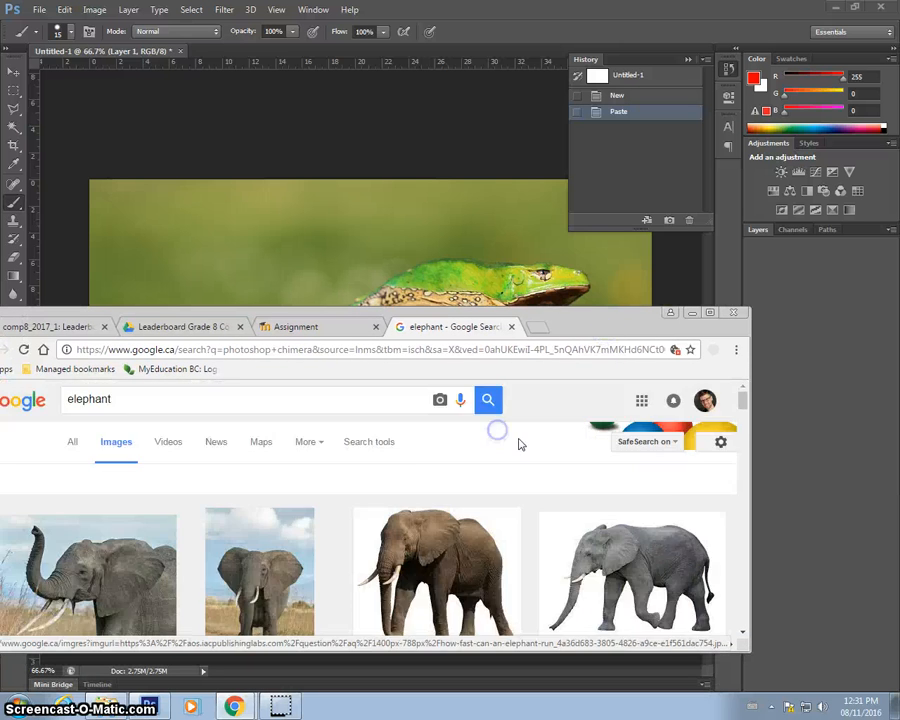
pyautogui.moveTo(562, 330); pyautogui.dragTo(631, 271)
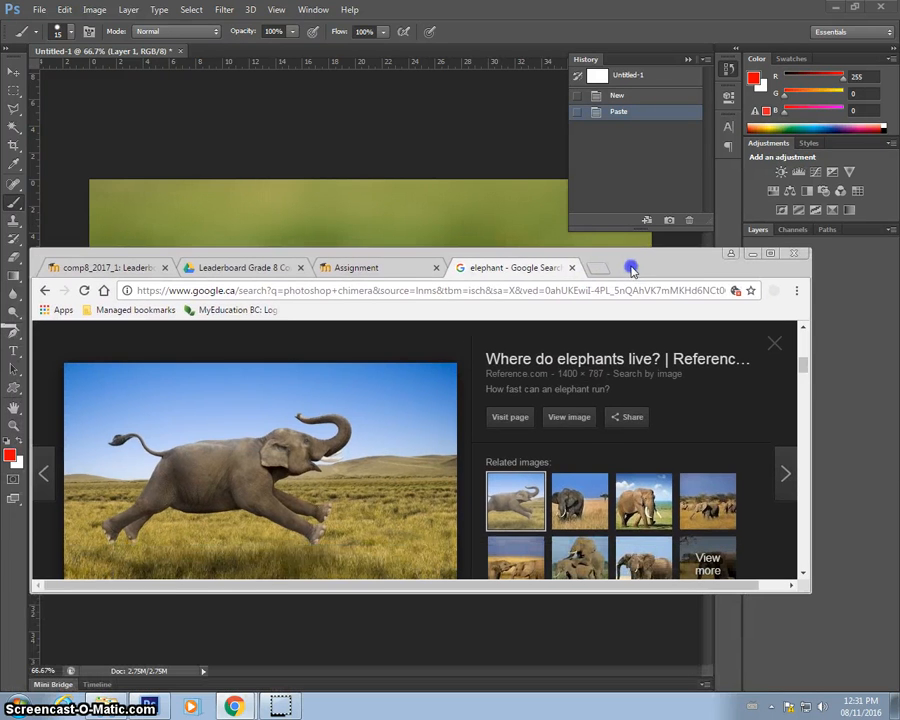
pyautogui.click(571, 417)
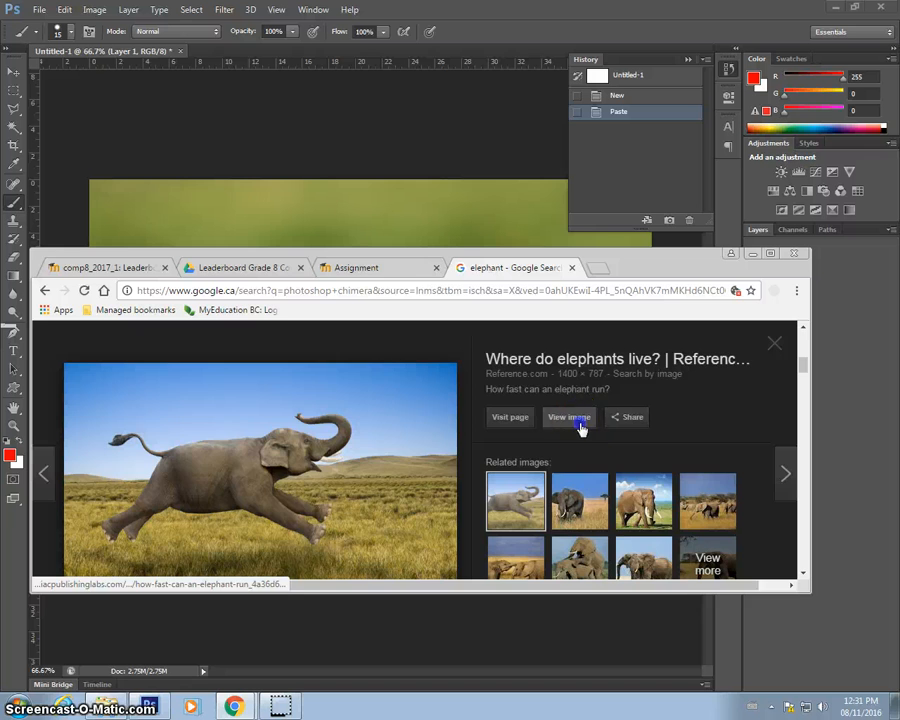
# Step: Copy the full-size running elephant image and paste it into the frog document in Photoshop
pyautogui.rightClick(271, 396)
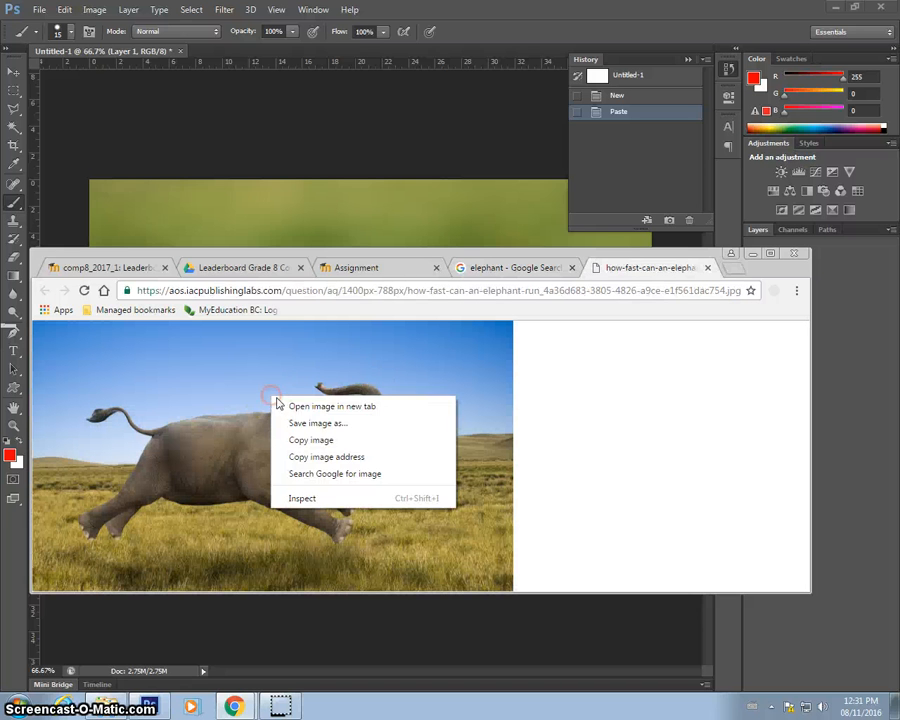
pyautogui.click(315, 438)
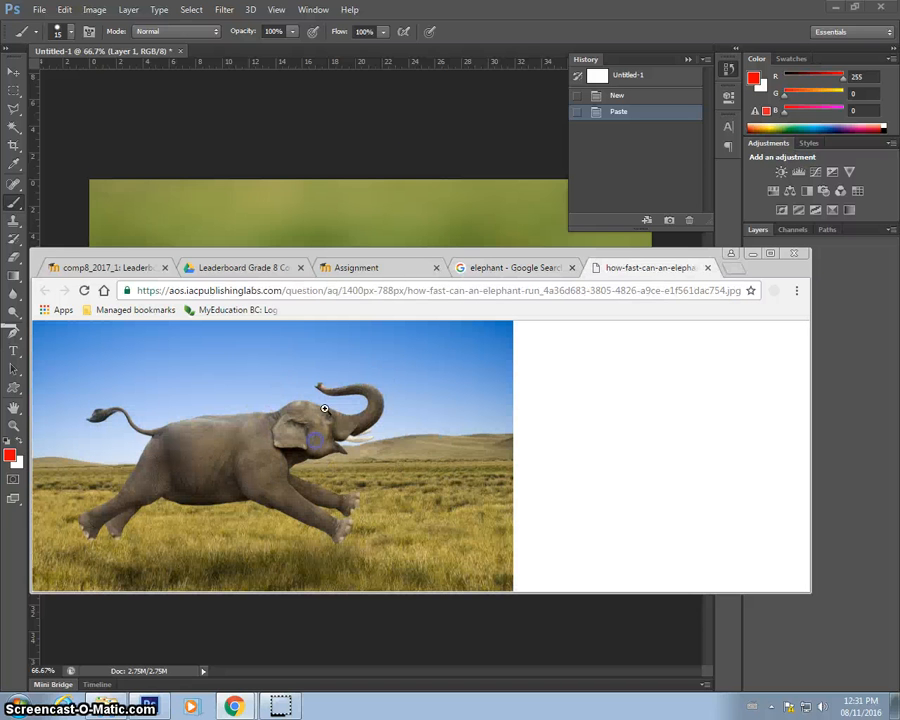
pyautogui.click(463, 121)
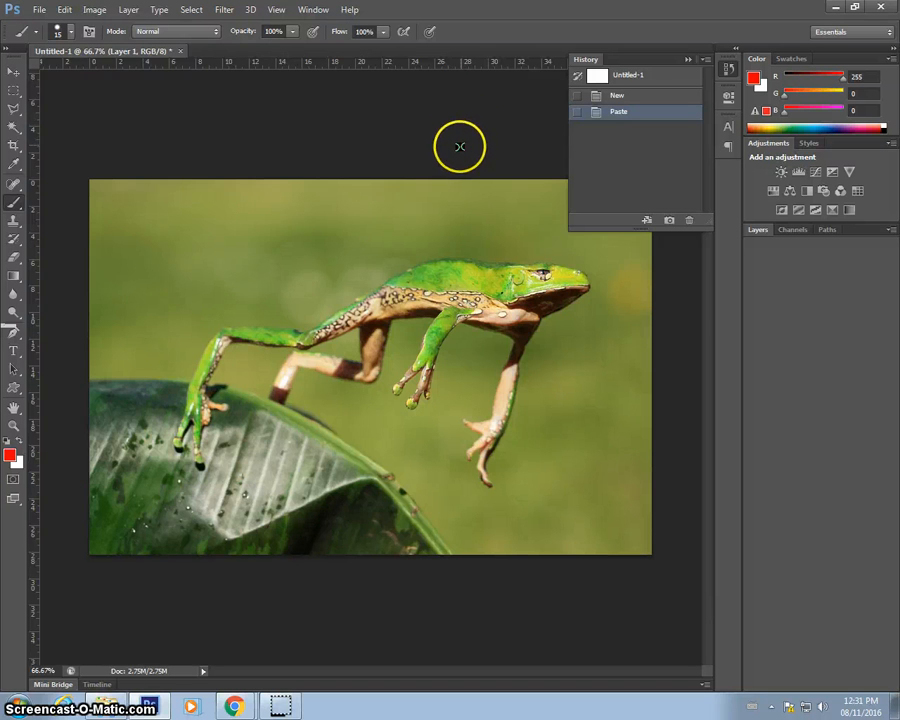
pyautogui.hotkey('ctrl', 'v')
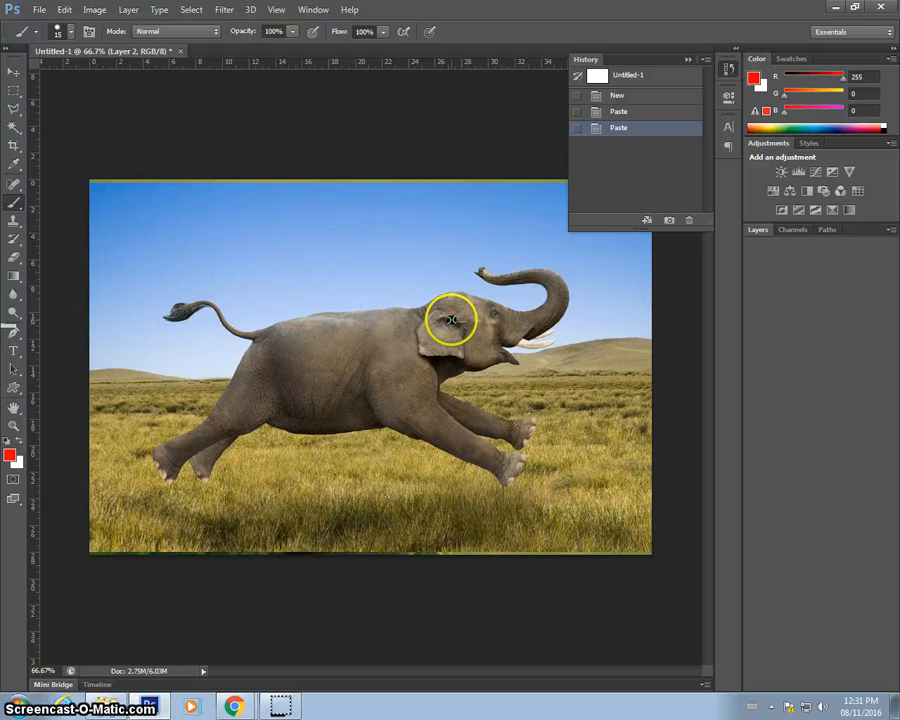
# Step: Try to trace the elephant's neck, throat and lower jaw with the Polygonal Lasso at 200% zoom, and revert the partial selection
pyautogui.click(13, 112)
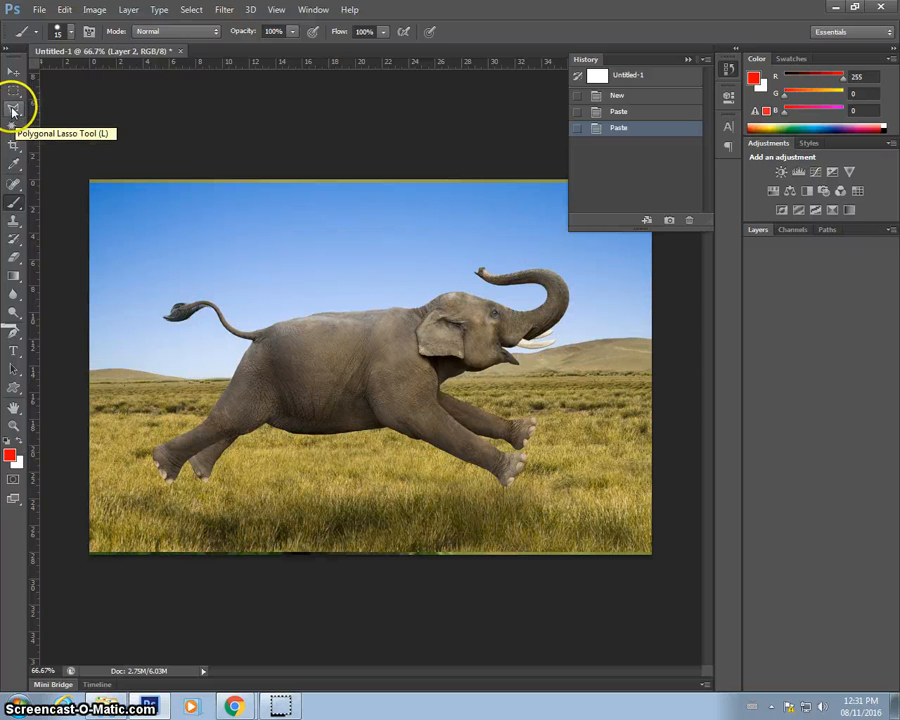
pyautogui.click(13, 107)
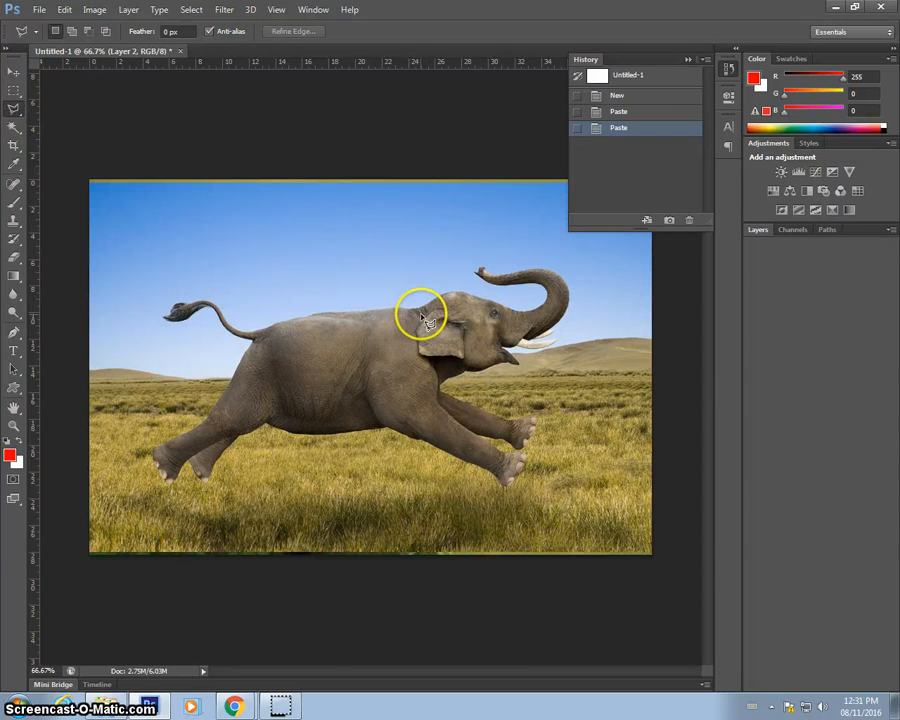
pyautogui.hotkey('ctrl', '+')
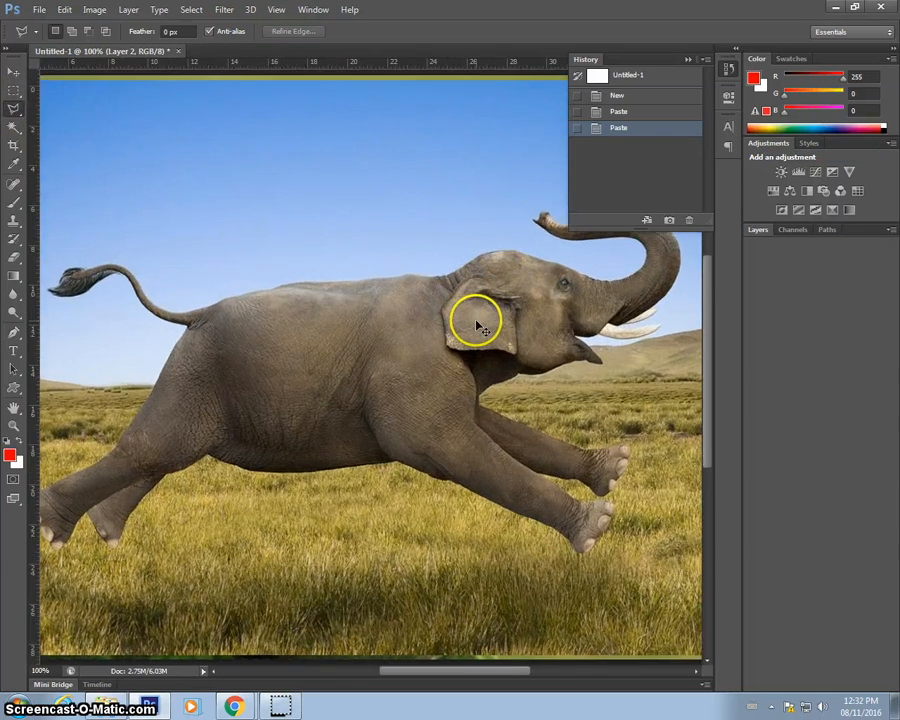
pyautogui.hotkey('ctrl', '+')
pyautogui.moveTo(500, 675); pyautogui.dragTo(554, 666)
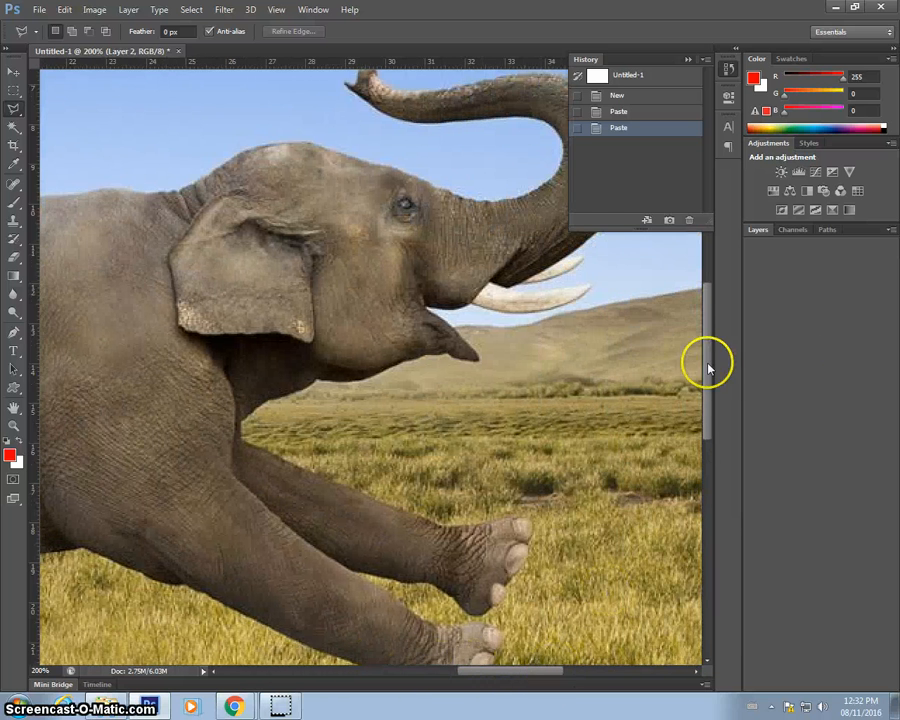
pyautogui.moveTo(705, 360); pyautogui.dragTo(713, 313)
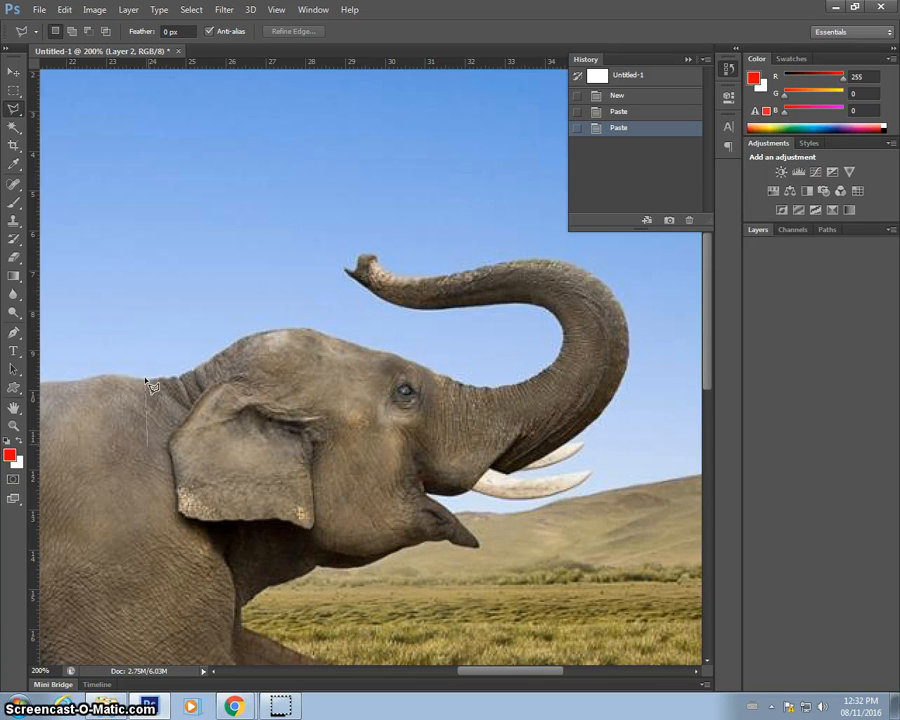
pyautogui.moveTo(147, 455)
pyautogui.mouseDown()
pyautogui.moveTo(172, 524)
pyautogui.moveTo(217, 602)
pyautogui.moveTo(238, 618)
pyautogui.moveTo(275, 585)
pyautogui.moveTo(333, 569)
pyautogui.moveTo(379, 573)
pyautogui.moveTo(400, 546)
pyautogui.moveTo(476, 556)
pyautogui.moveTo(480, 548)
pyautogui.mouseUp()
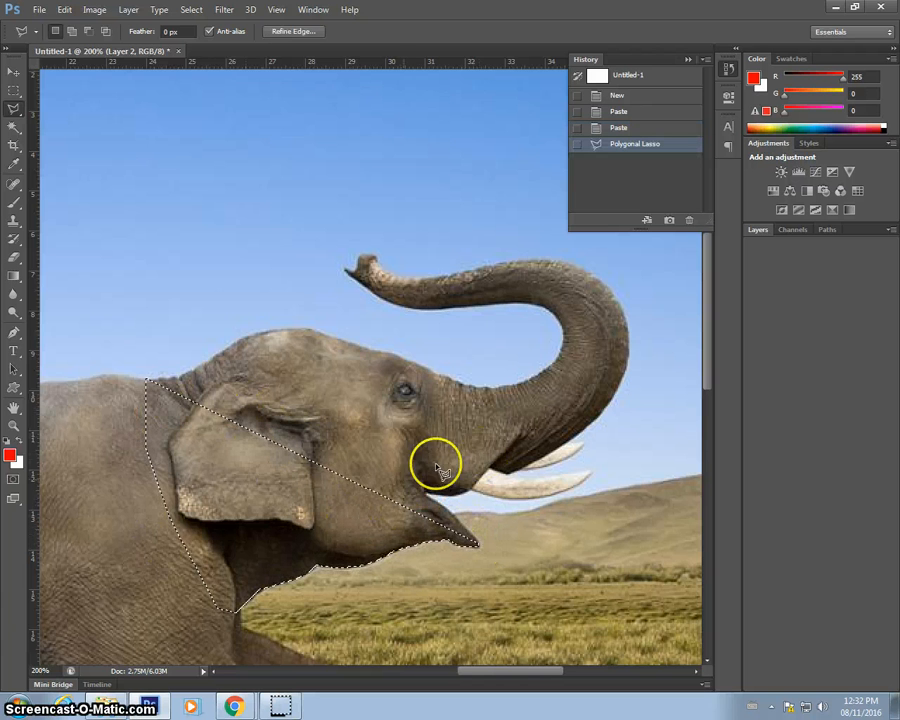
pyautogui.click(610, 127)
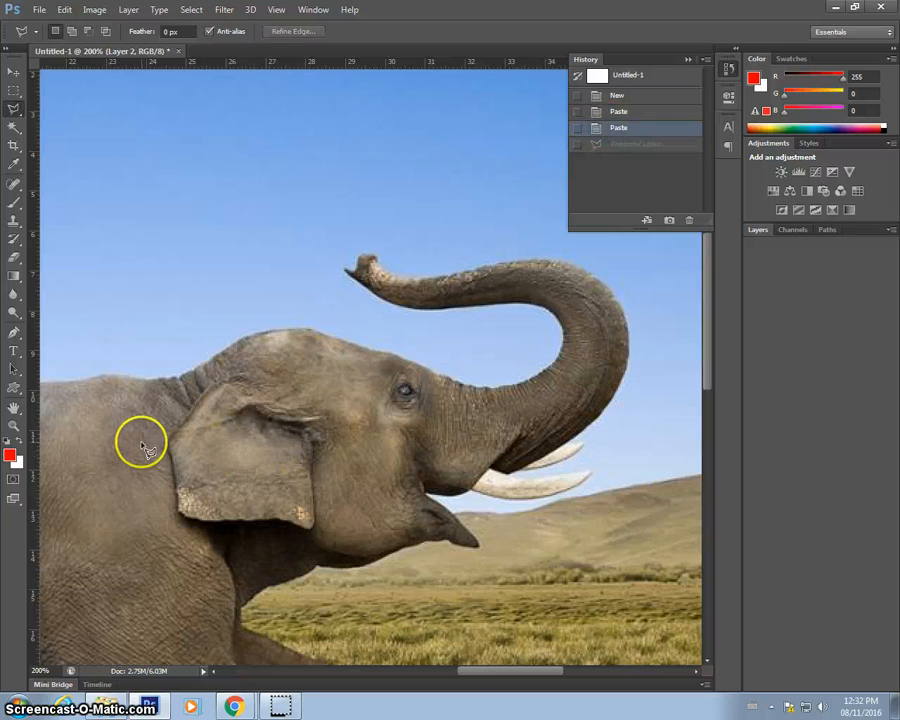
# Step: Select the elephant's head with the Polygonal Lasso, following the neck, jaw and lower tusk closely and looping loosely through the sky around the trunk
pyautogui.click(146, 383)
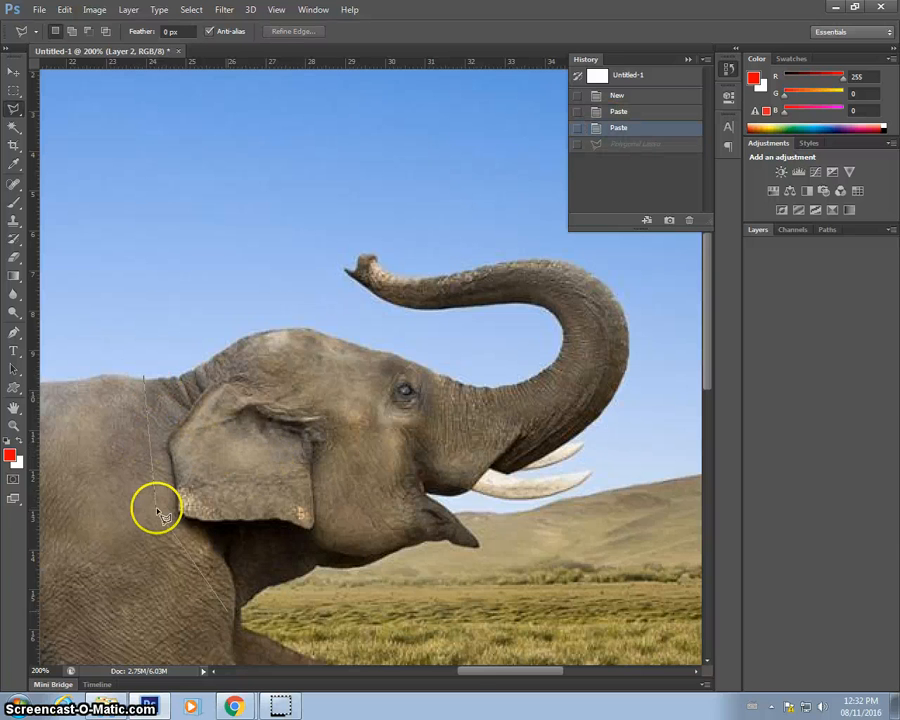
pyautogui.click(238, 613)
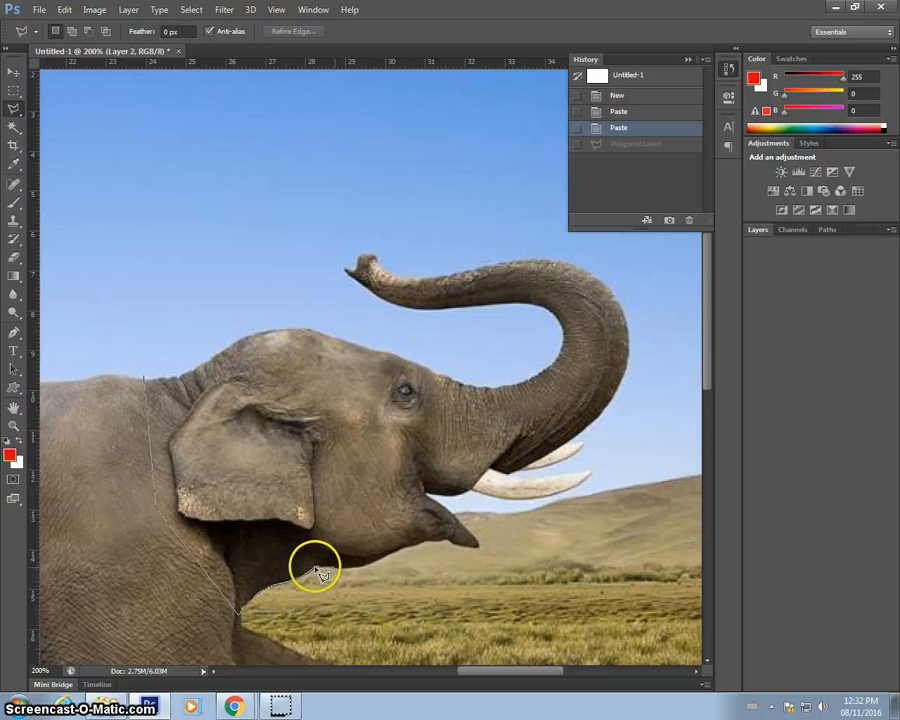
pyautogui.click(318, 572)
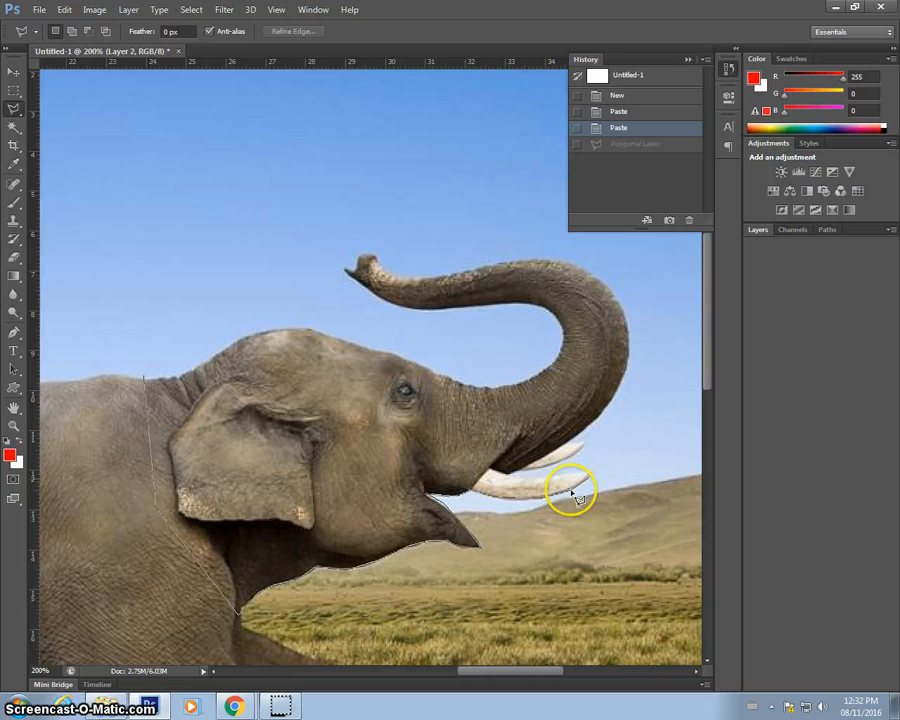
pyautogui.click(672, 303)
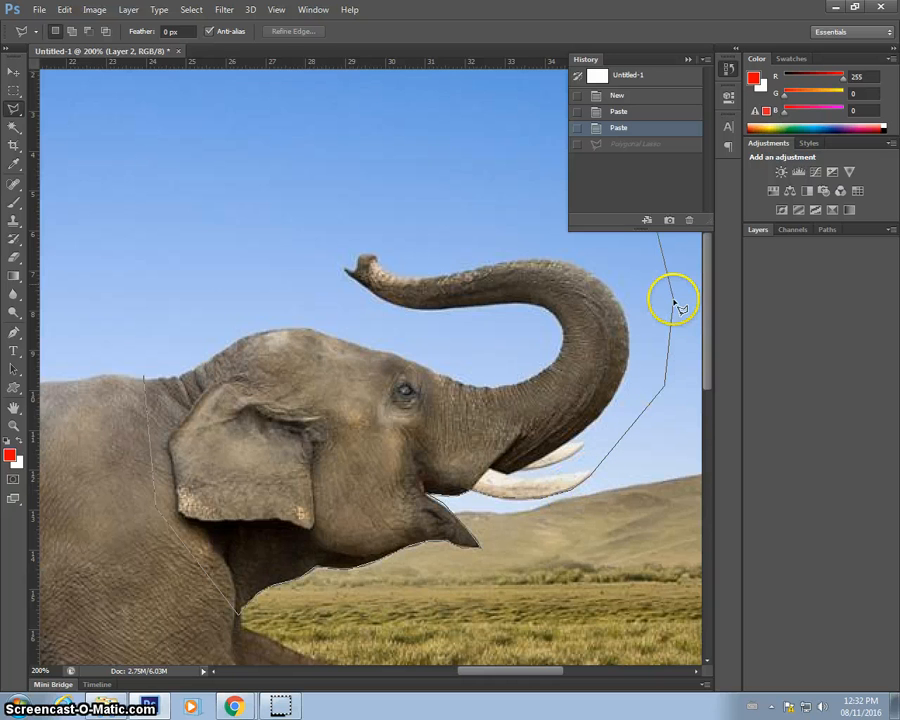
pyautogui.click(656, 238)
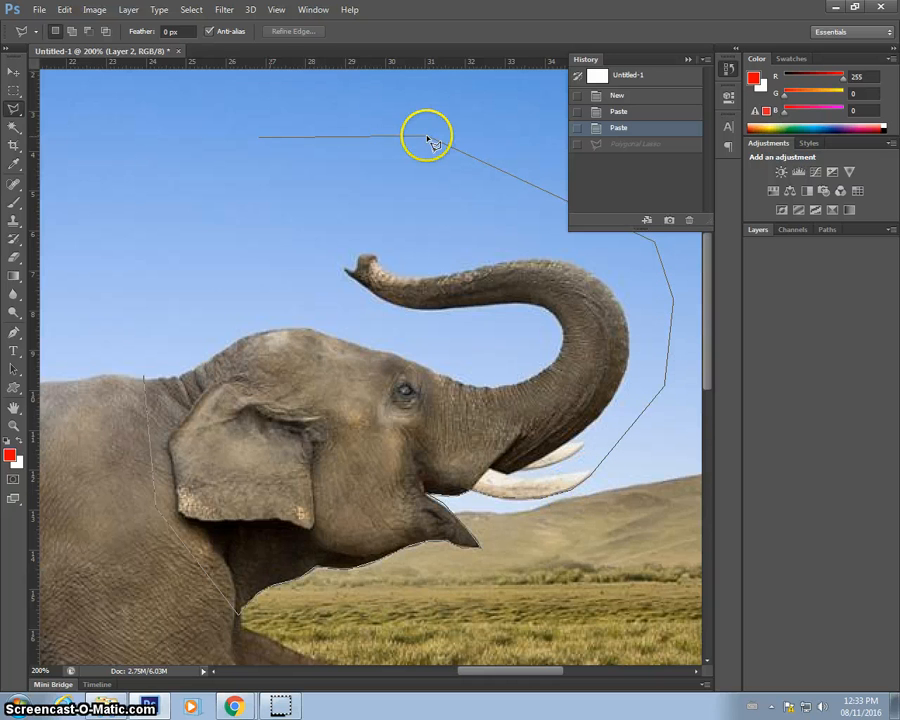
pyautogui.click(247, 139)
pyautogui.click(170, 268)
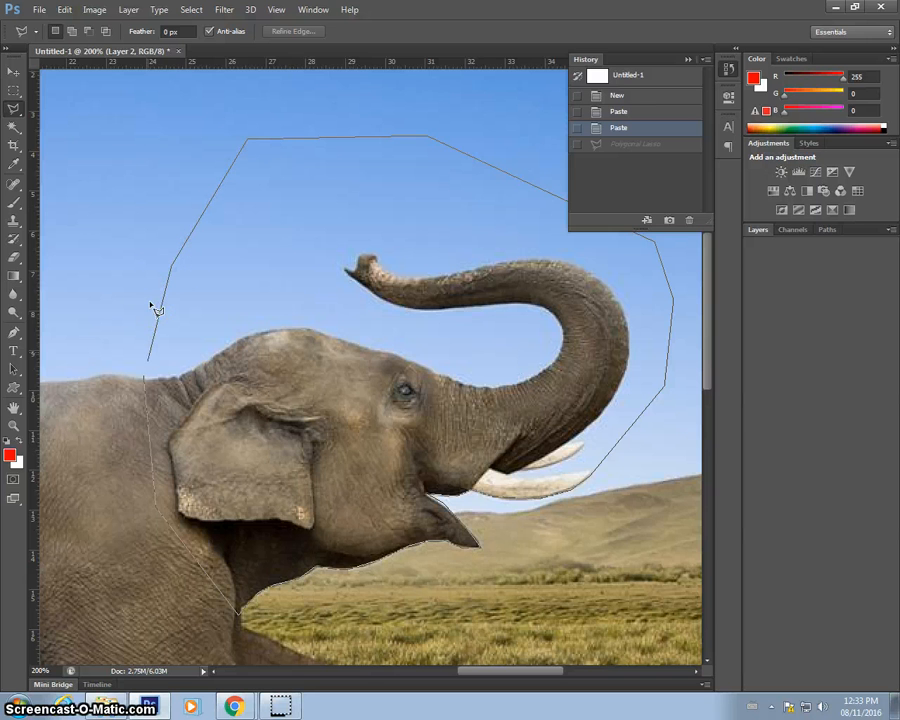
pyautogui.click(147, 383)
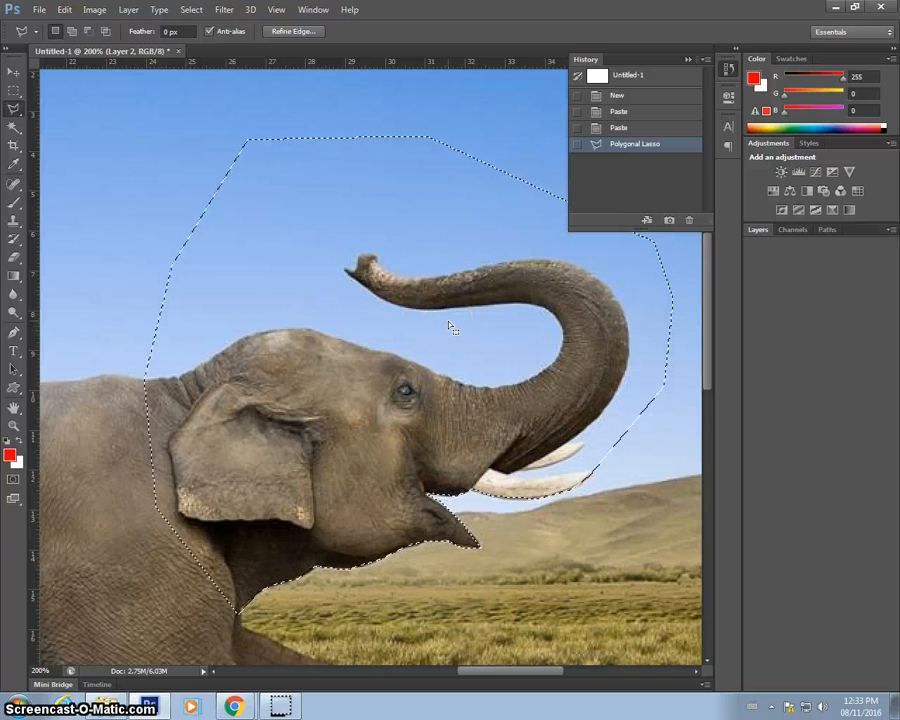
# Step: Hide the full elephant picture on Layer 2 and copy the selected head onto its own new layer above the frog
pyautogui.click(473, 323)
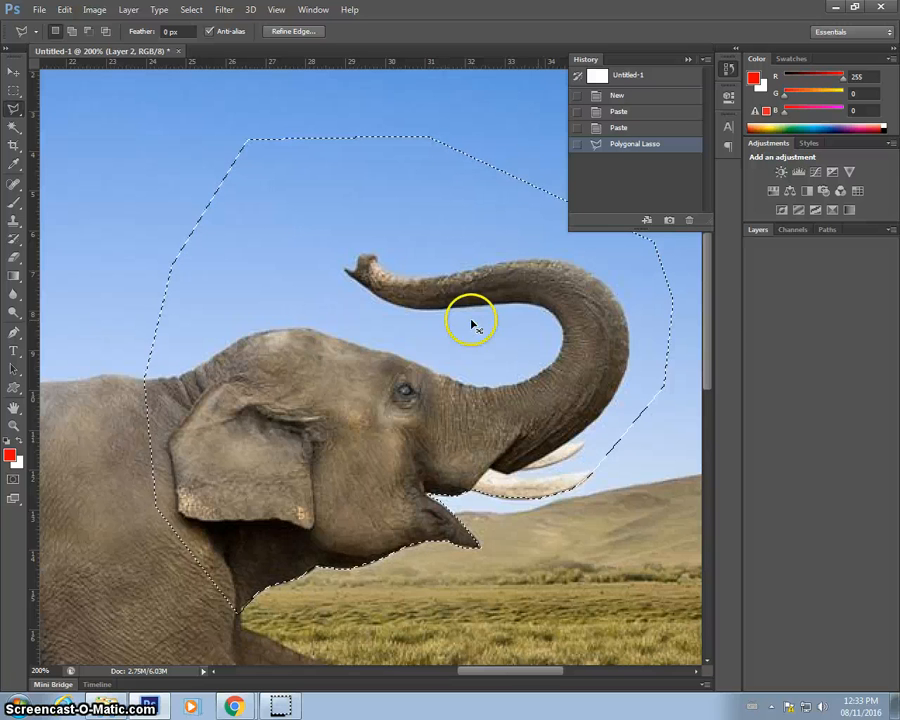
pyautogui.click(760, 230)
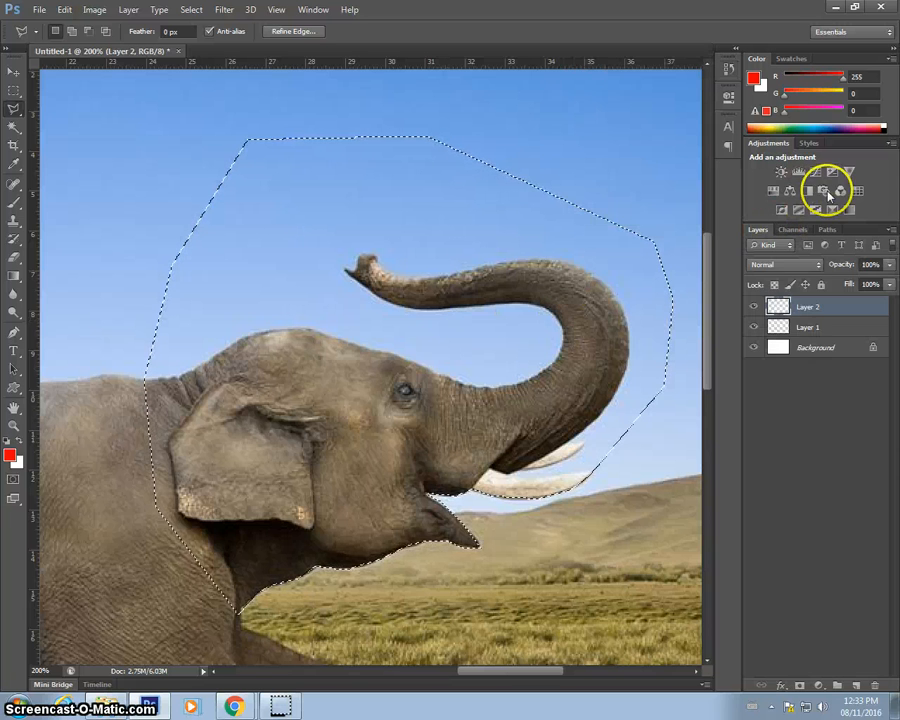
pyautogui.click(754, 307)
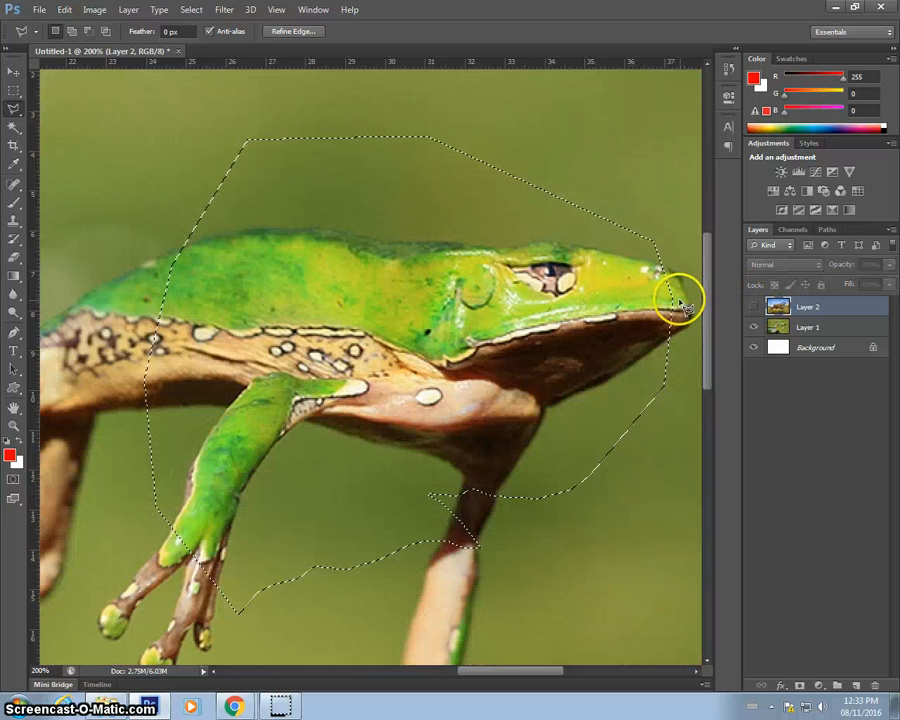
pyautogui.hotkey('ctrl', '-')
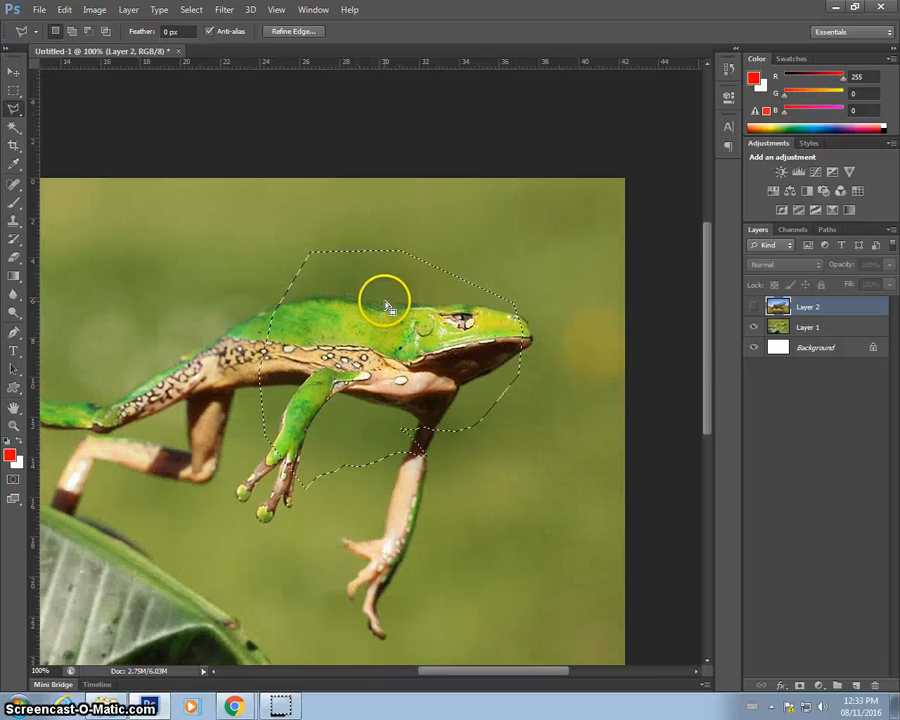
pyautogui.hotkey('ctrl', 'j')
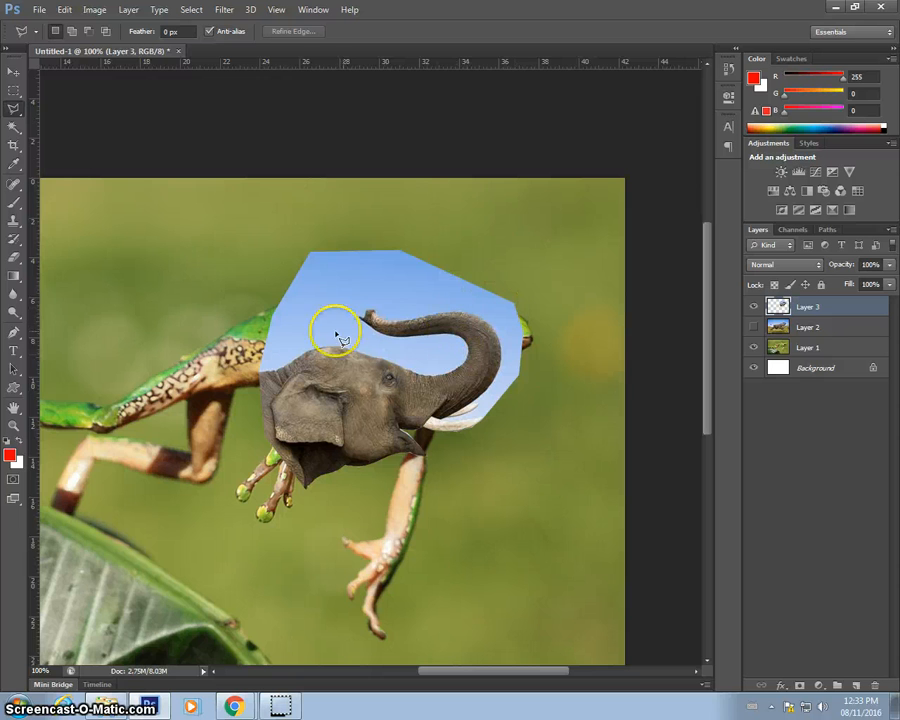
# Step: Delete the upper sky area above the elephant's trunk using the Magic Wand with a tolerance of 30
pyautogui.click(14, 127)
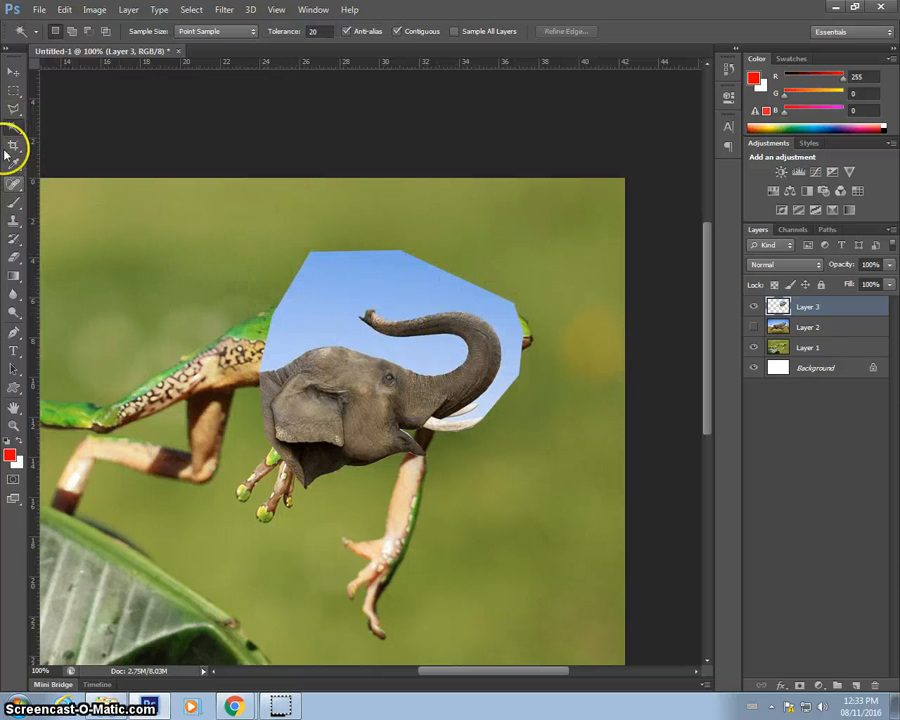
pyautogui.click(338, 310)
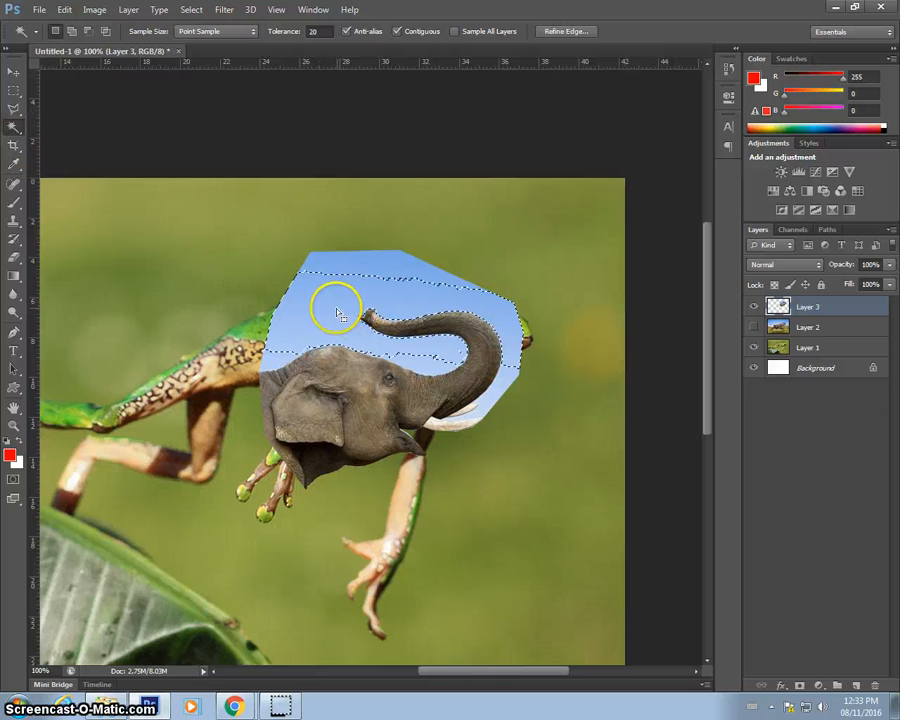
pyautogui.click(316, 31)
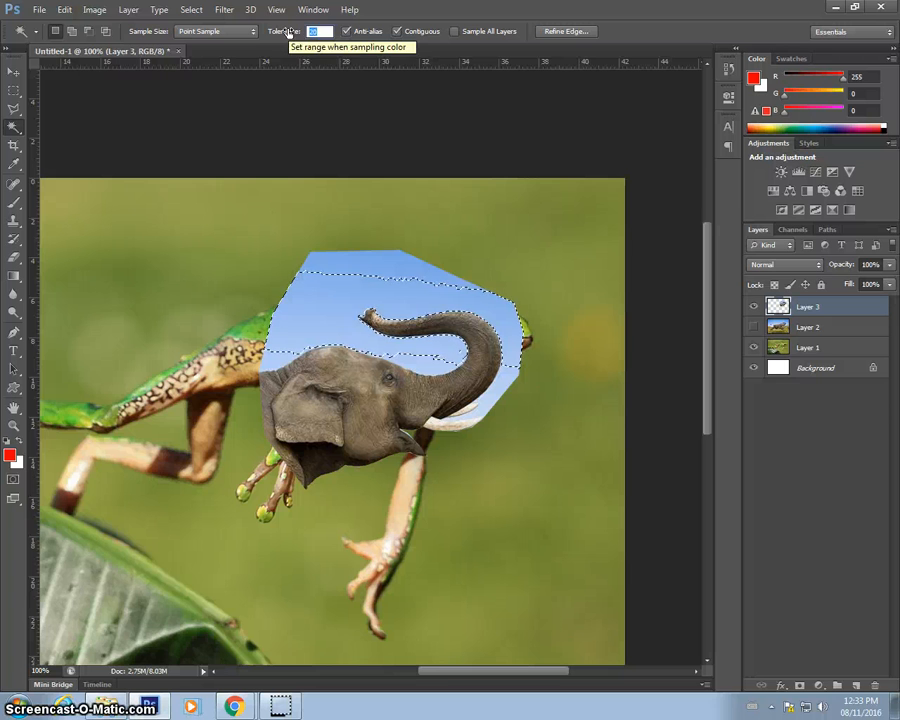
pyautogui.write('30')
pyautogui.click(410, 294)
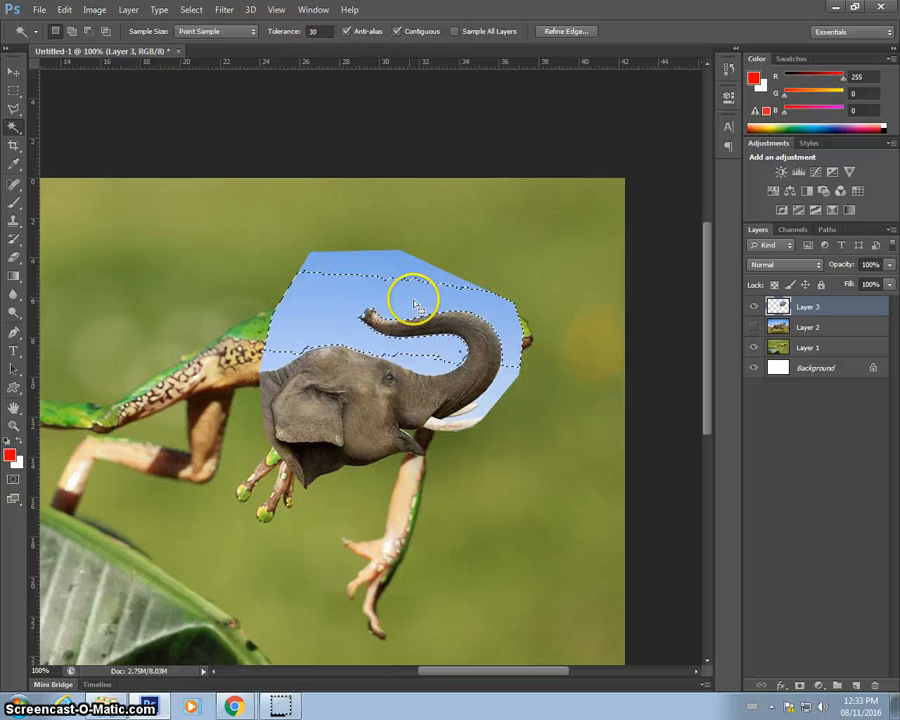
pyautogui.click(393, 287)
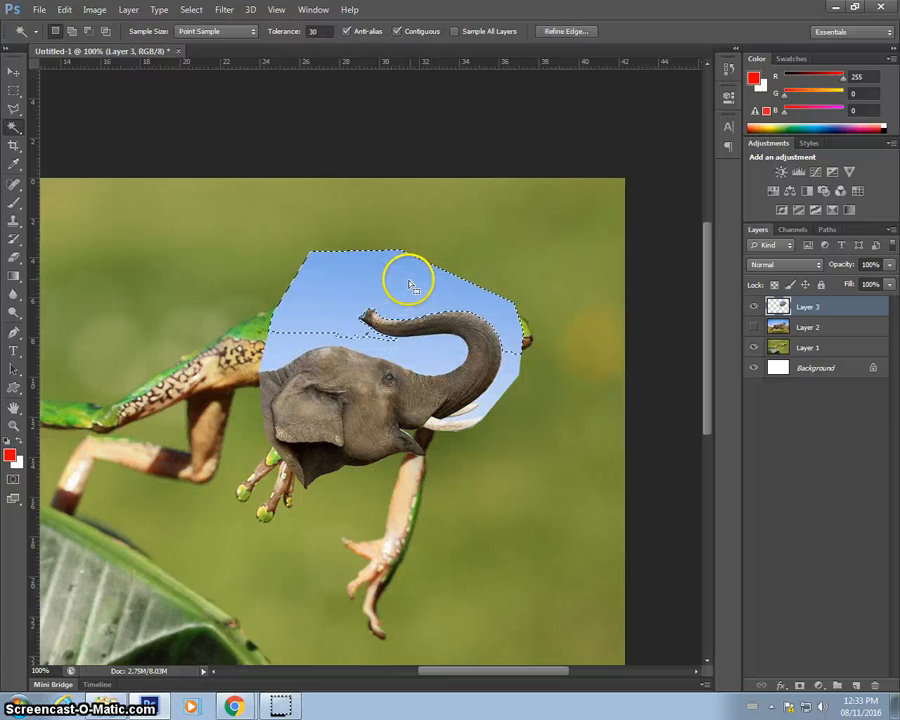
pyautogui.press('Delete')
# Step: Delete the remaining sky between the elephant's head and trunk and the patch beside the tusks
pyautogui.click(428, 354)
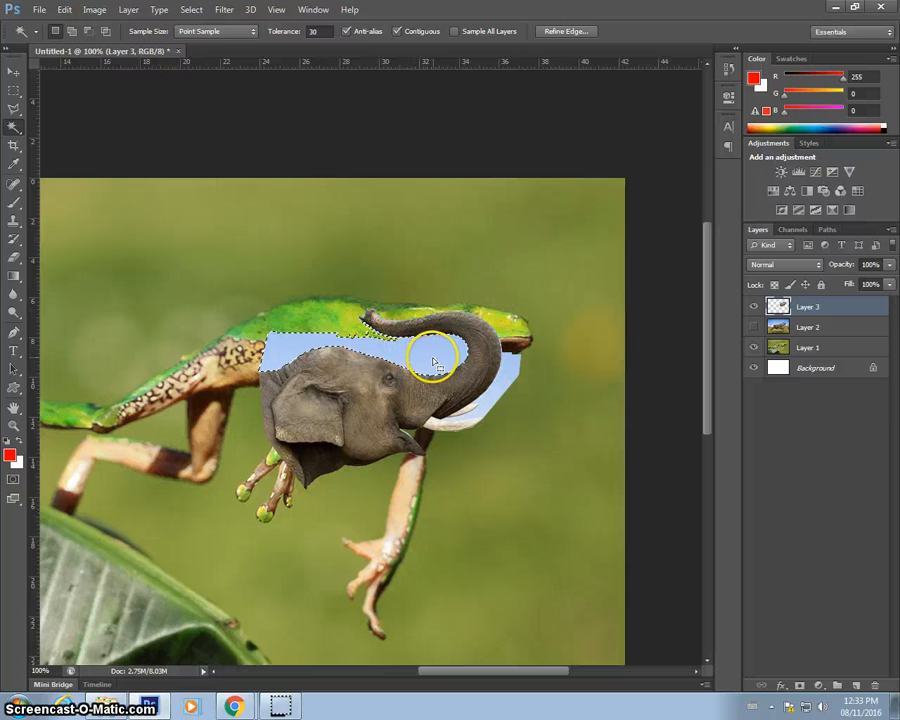
pyautogui.press('Delete')
pyautogui.click(512, 382)
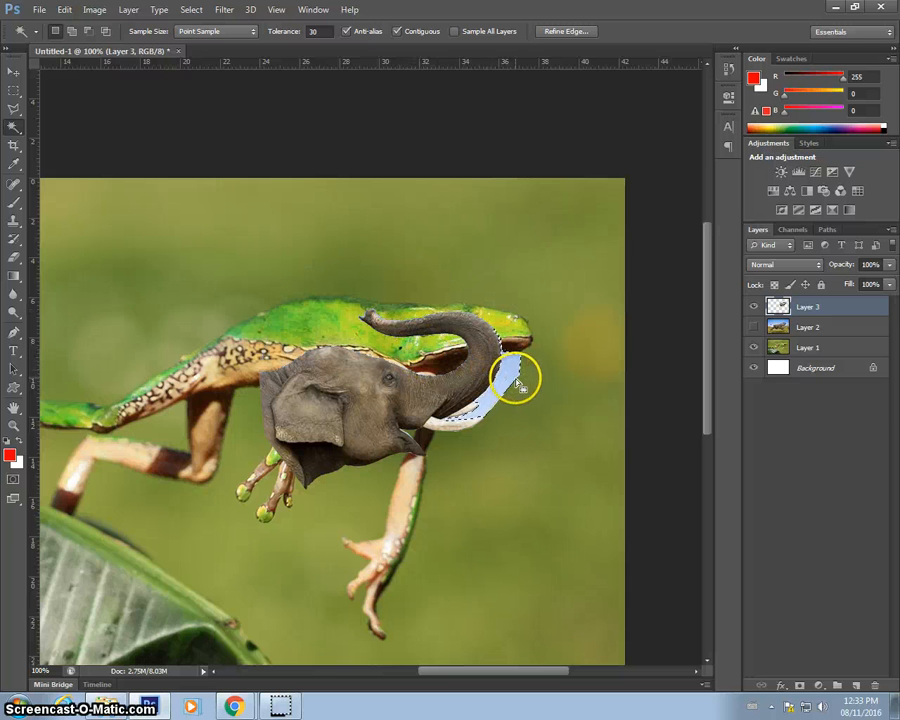
pyautogui.press('Delete')
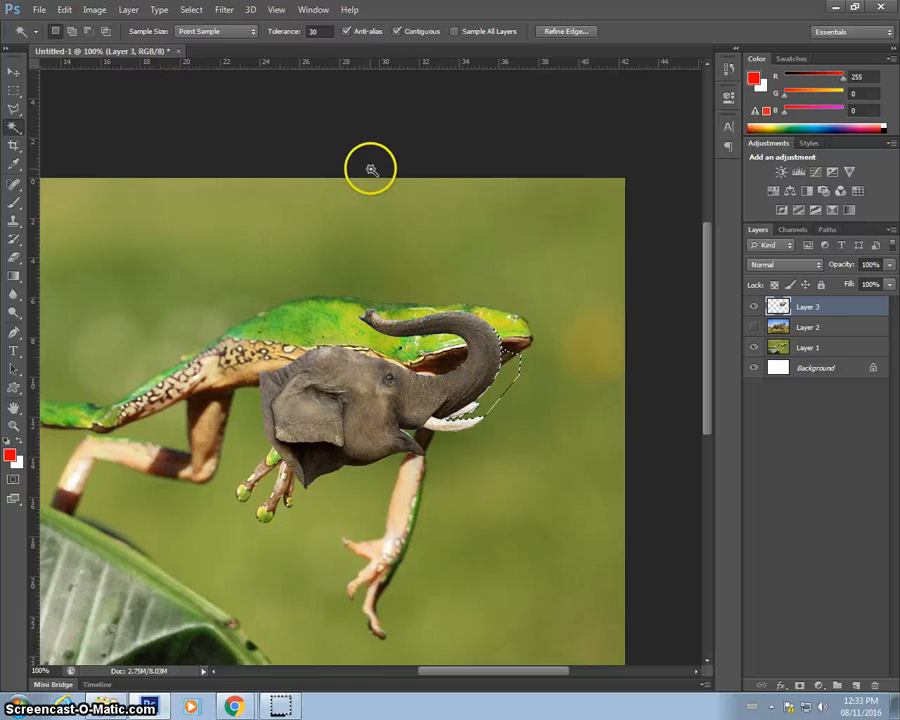
# Step: Deselect and move the cut-out elephant head over the frog's head so its neck meets the frog's body
pyautogui.press('m')
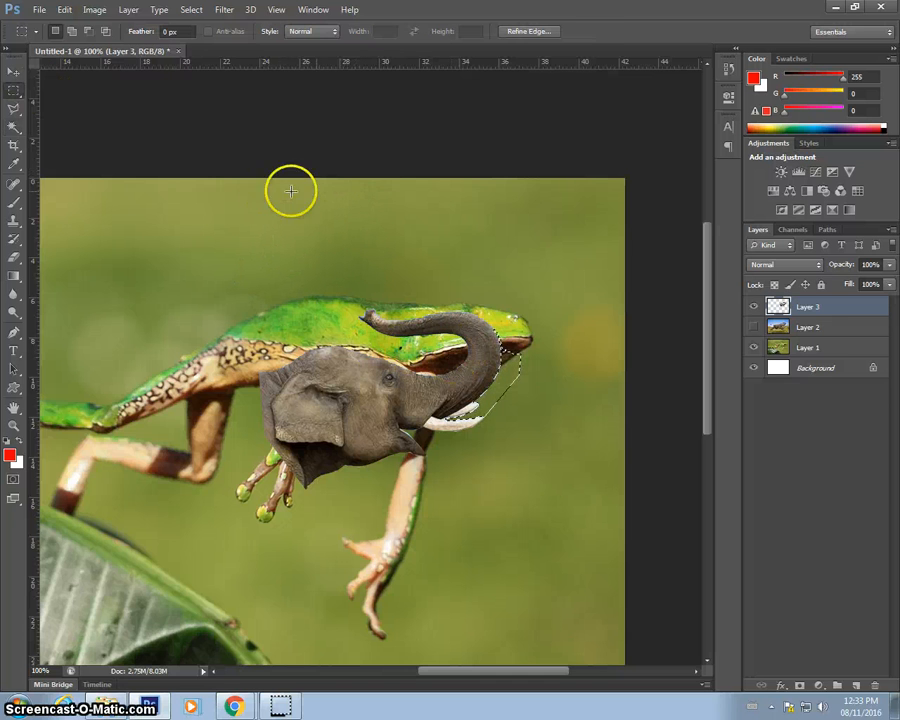
pyautogui.click(417, 254)
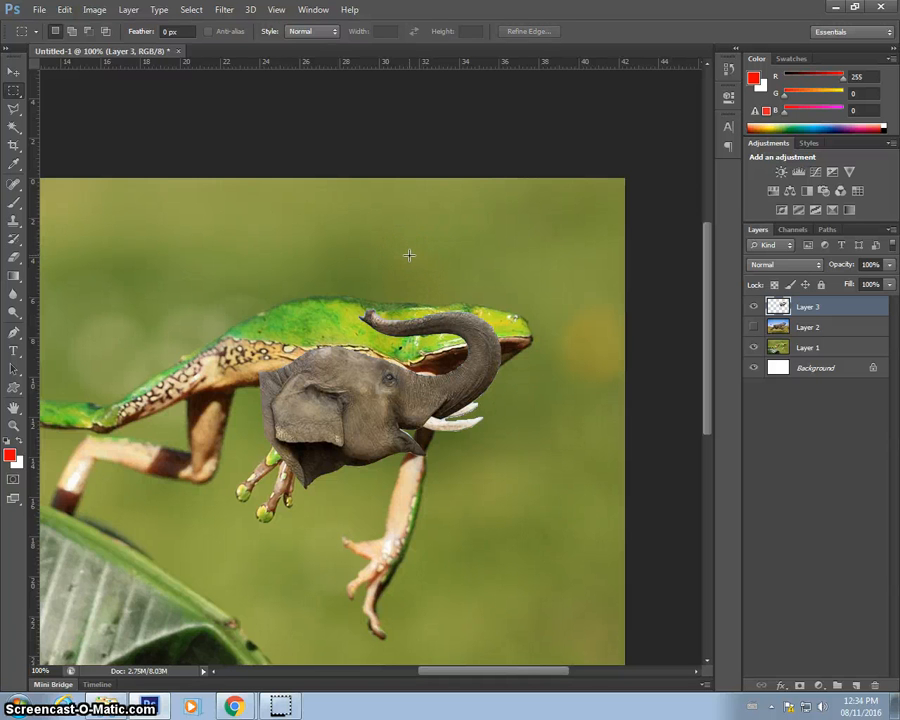
pyautogui.click(15, 72)
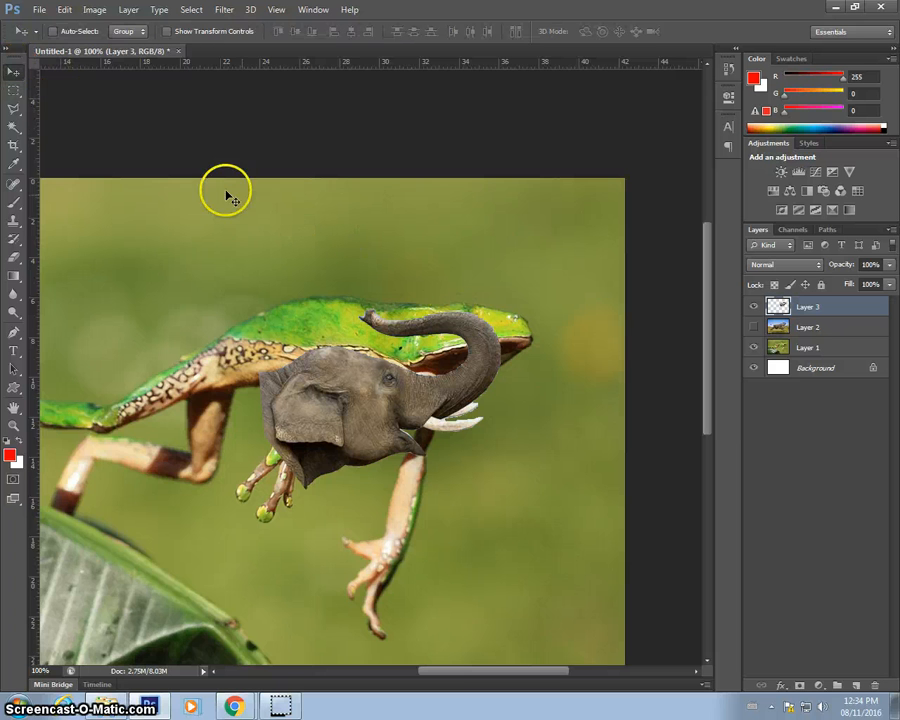
pyautogui.moveTo(400, 418); pyautogui.dragTo(510, 350)
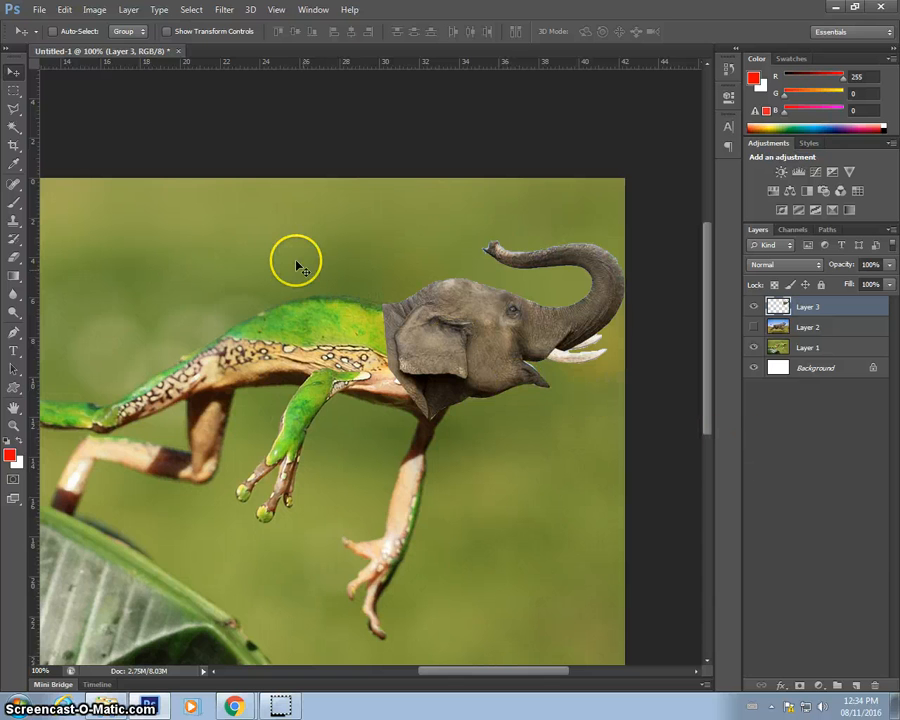
# Step: Soften the upper edge of the elephant's neck on Layer 3 with a 0% hardness eraser at 70 px
pyautogui.press('e')
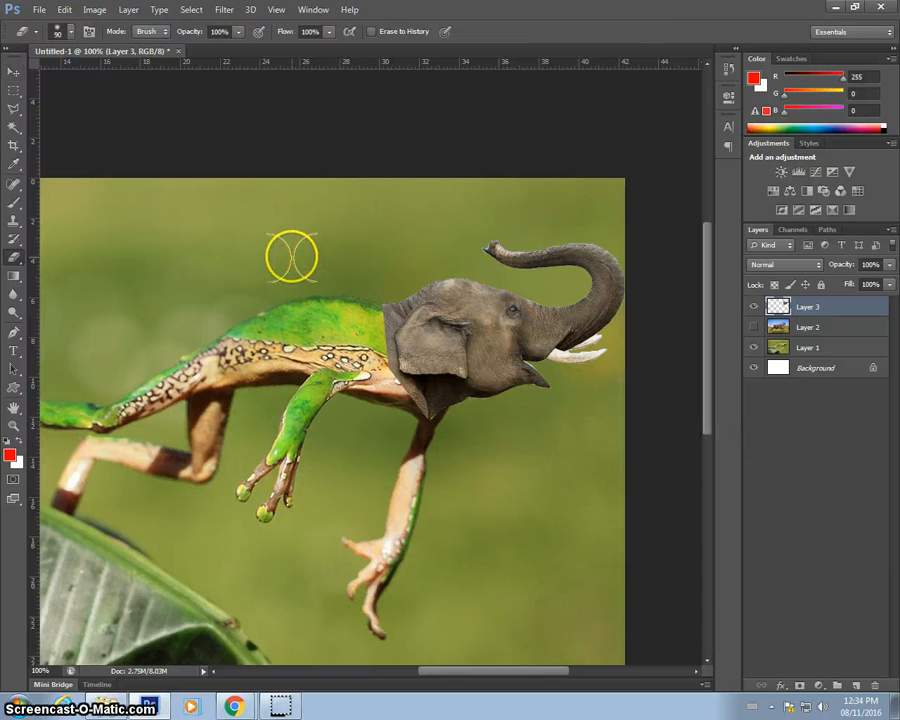
pyautogui.click(70, 33)
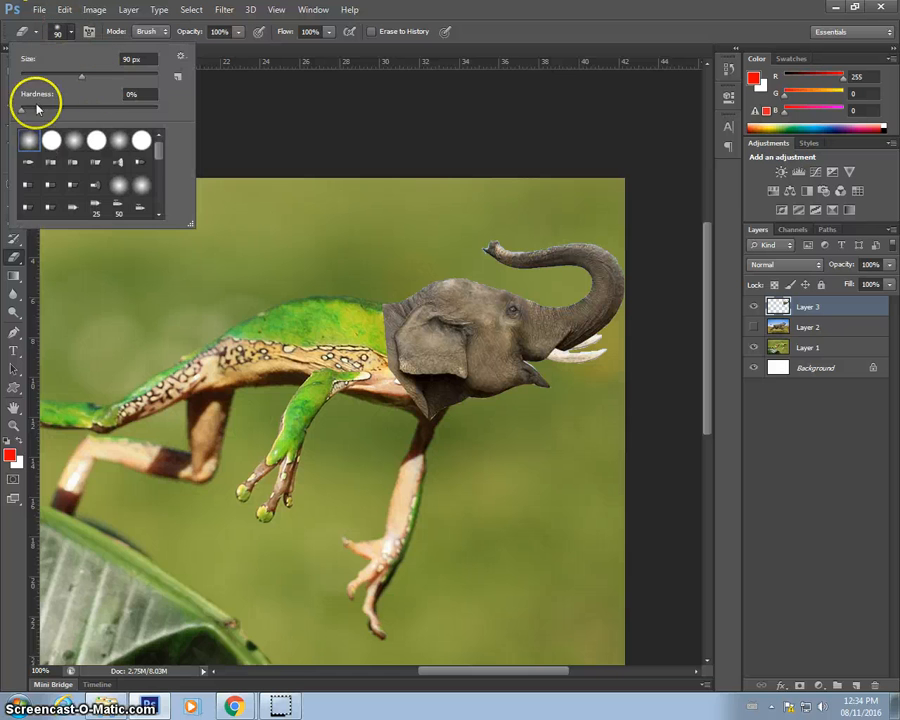
pyautogui.click(296, 110)
pyautogui.hotkey('ctrl', '+')
pyautogui.hotkey('ctrl', '+')
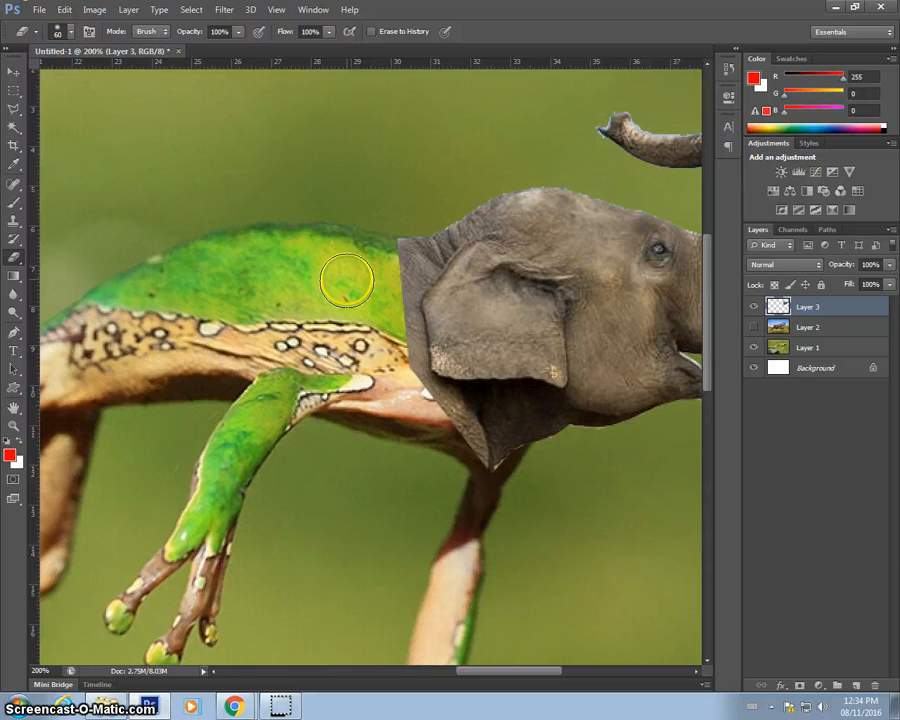
pyautogui.press(']')
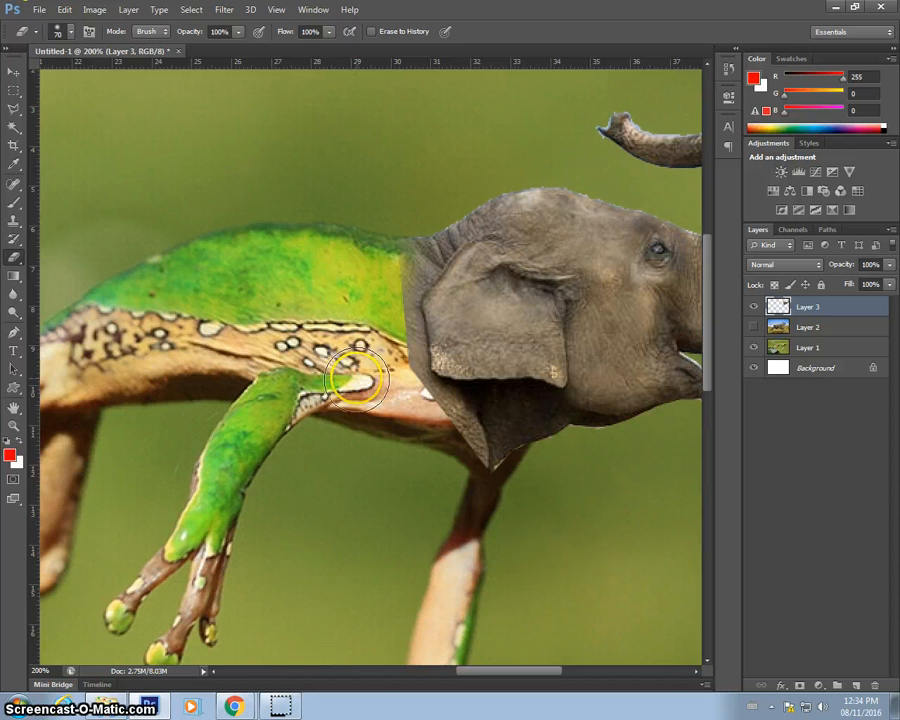
# Step: Erase the remaining neck edge behind the ear and below it with progressively smaller soft erasers, from 50 down to 35 px
pyautogui.press('[')
pyautogui.press('[')
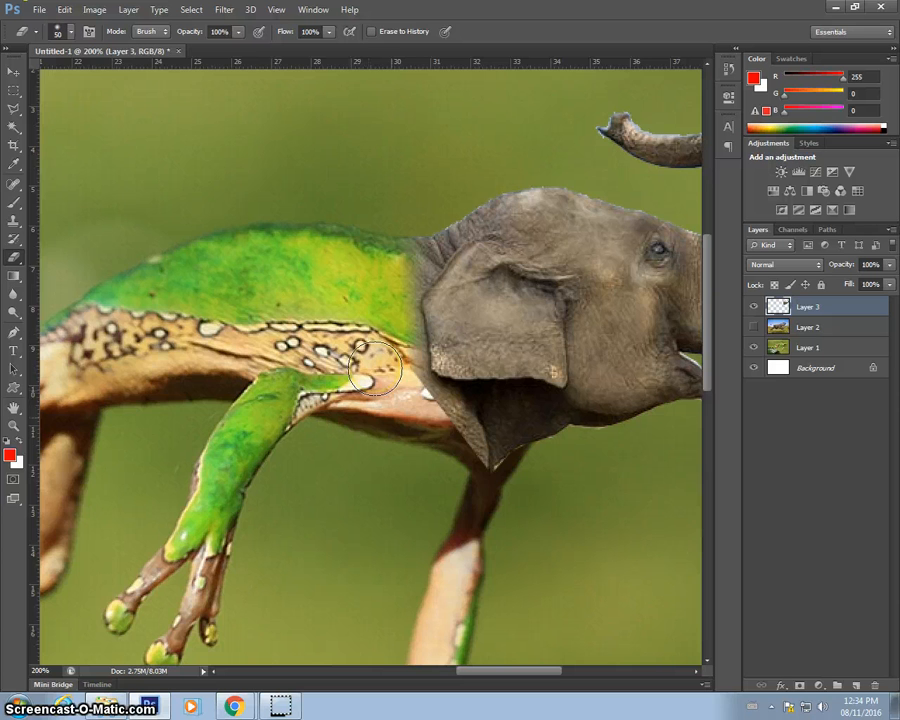
pyautogui.press('[')
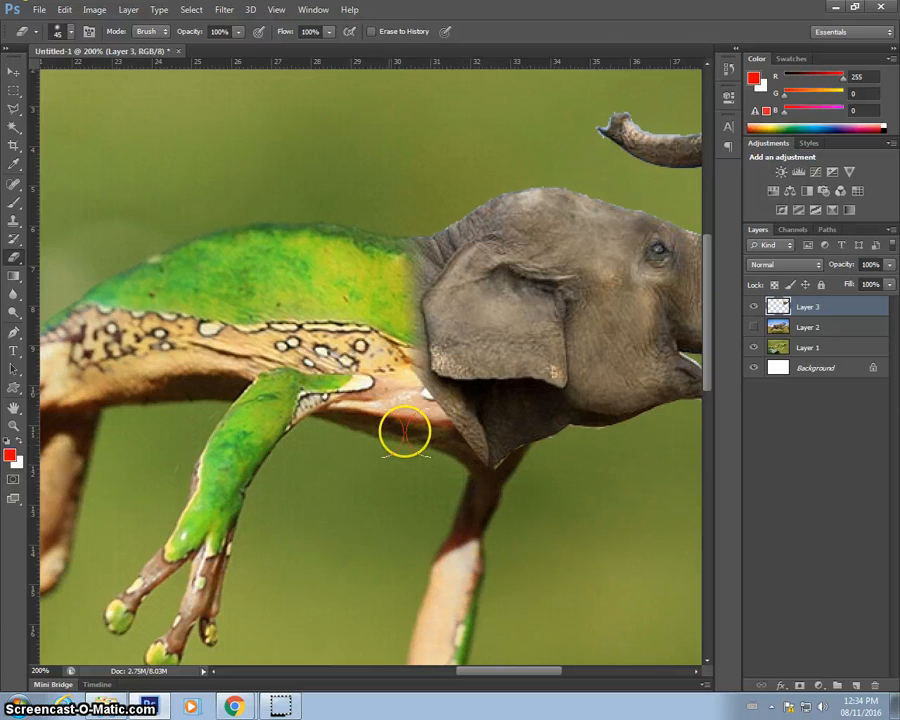
pyautogui.press('[')
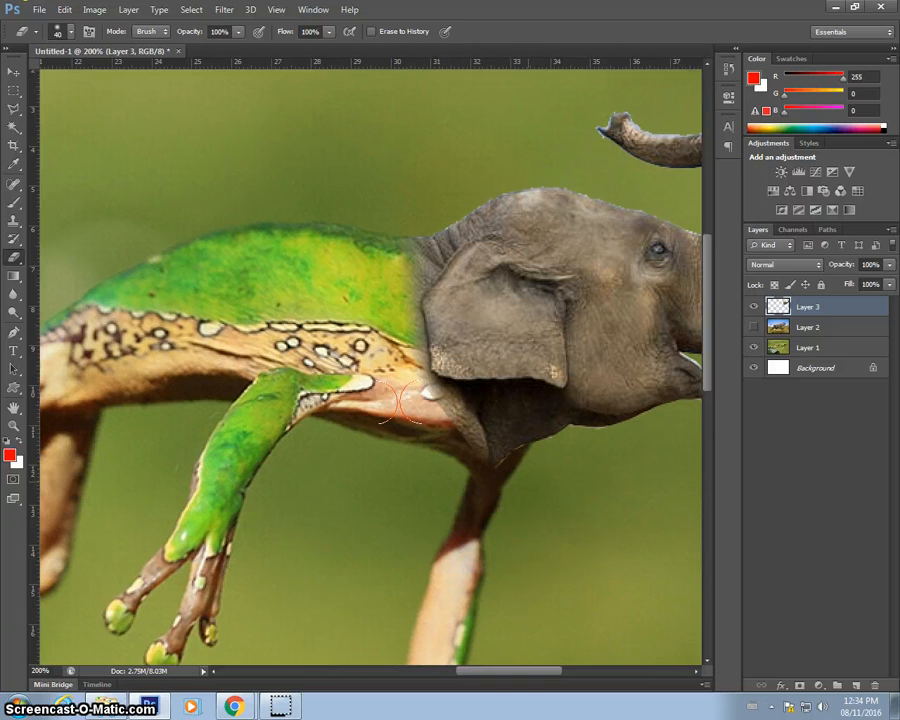
pyautogui.press('[')
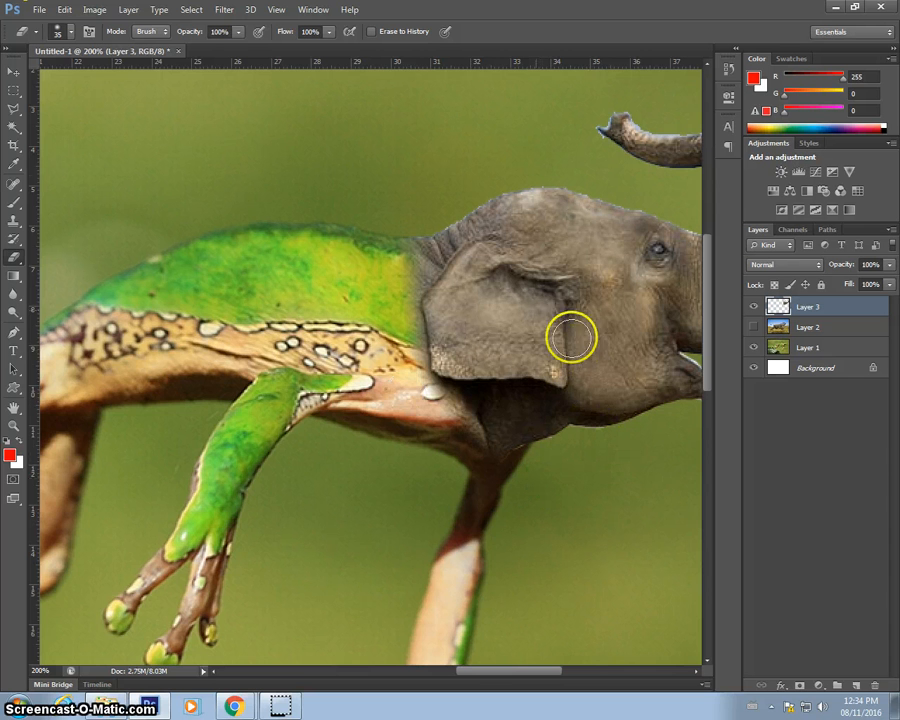
pyautogui.hotkey('ctrl', '-')
pyautogui.hotkey('ctrl', '-')
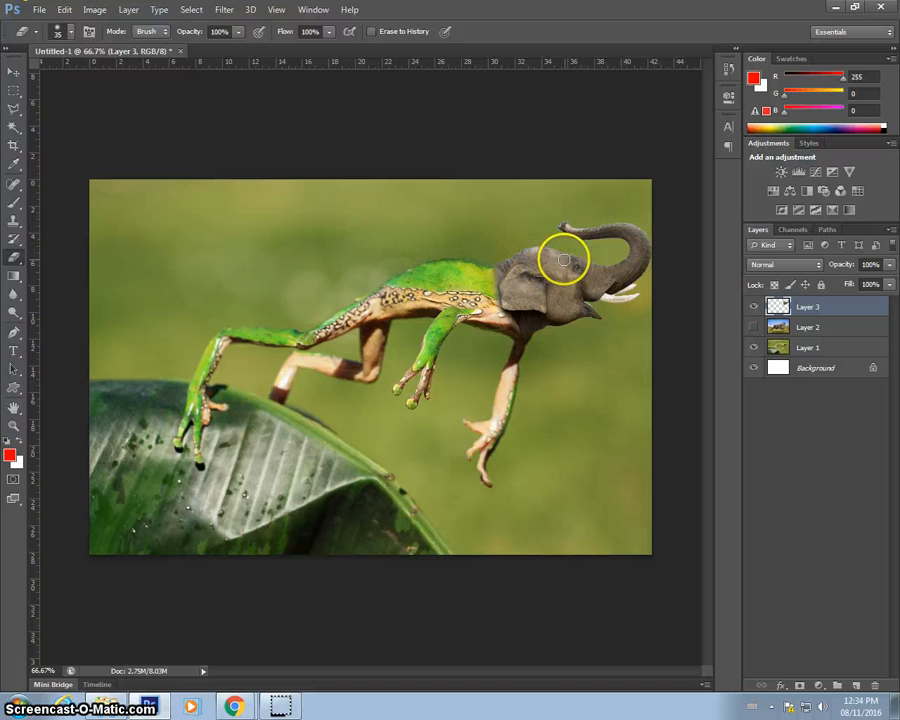
pyautogui.hotkey('ctrl', '+')
pyautogui.moveTo(621, 246); pyautogui.dragTo(494, 308)
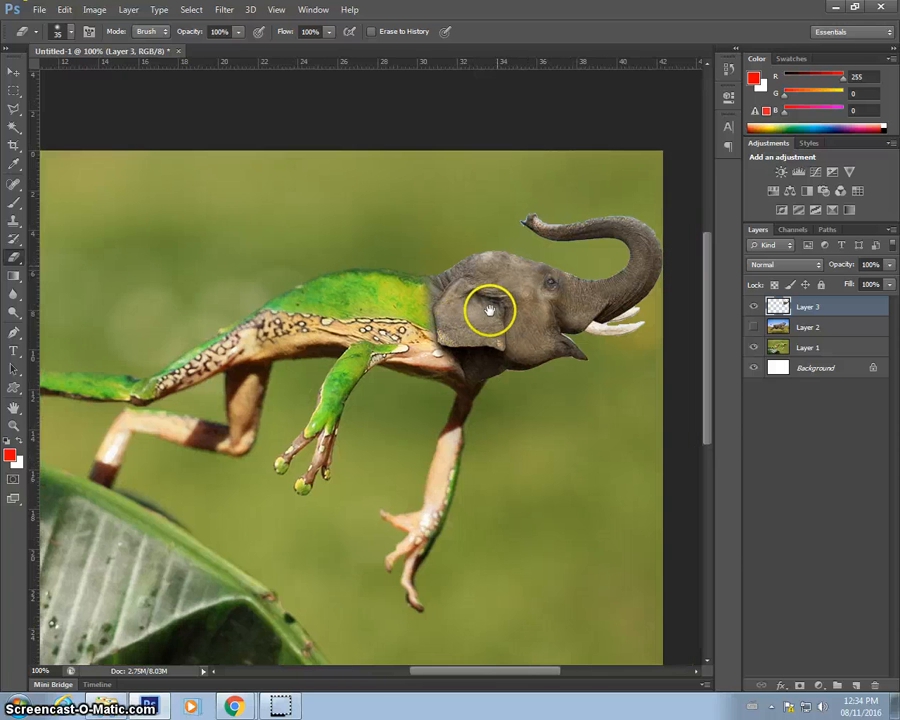
pyautogui.click(94, 9)
pyautogui.moveTo(232, 45)
pyautogui.click(318, 119)
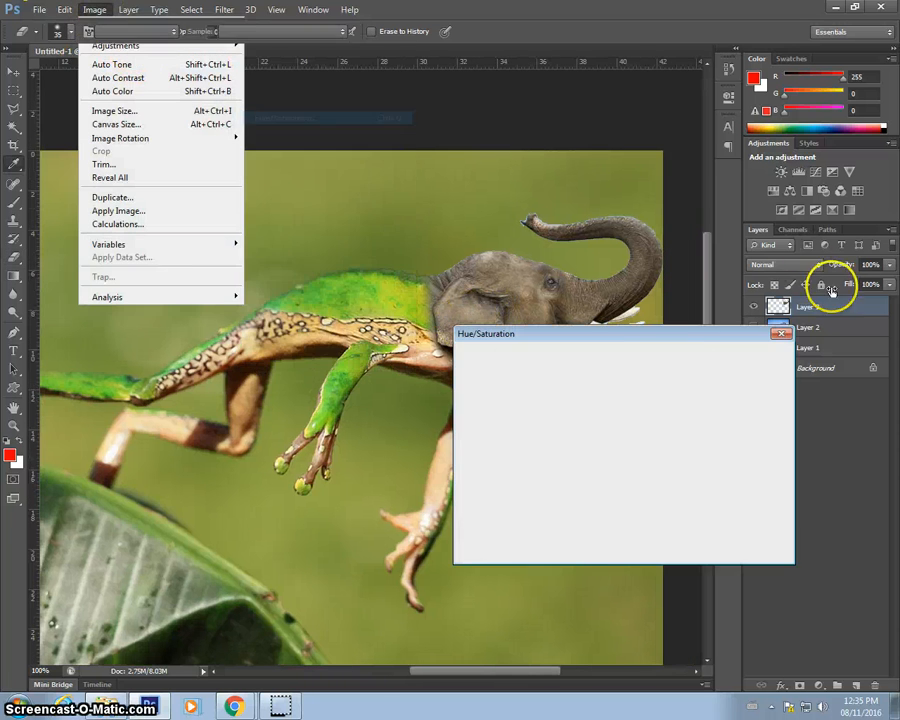
pyautogui.click(596, 427)
pyautogui.moveTo(597, 428); pyautogui.dragTo(626, 437)
pyautogui.click(759, 375)
pyautogui.press('e')
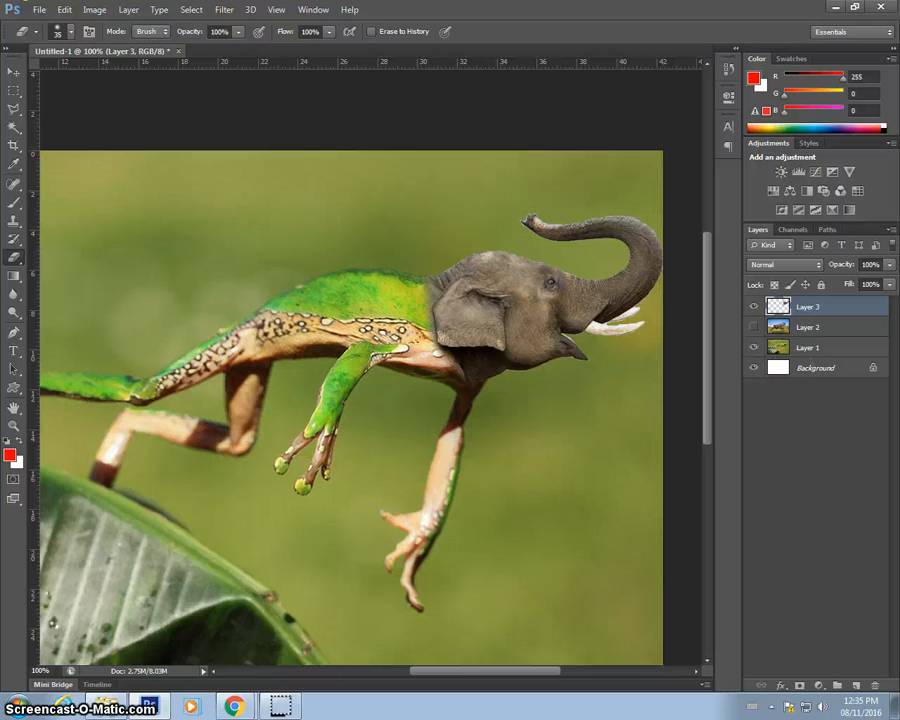
# Step: Recolour the elephant's ear and neck with the Color Replacement tool at 90 px, using a green sampled from the frog's back
pyautogui.click(15, 204)
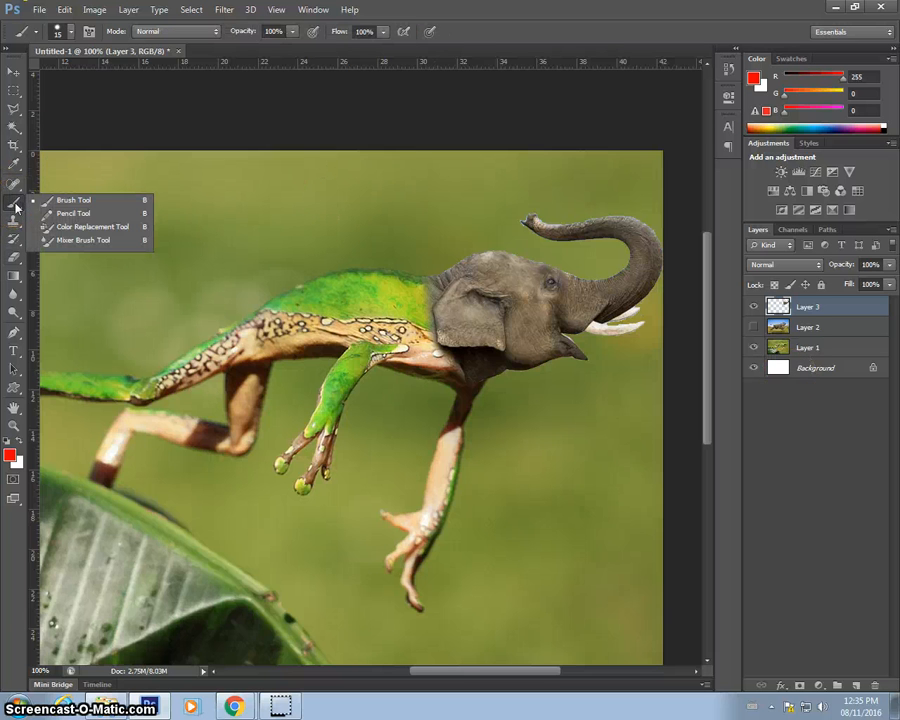
pyautogui.click(100, 230)
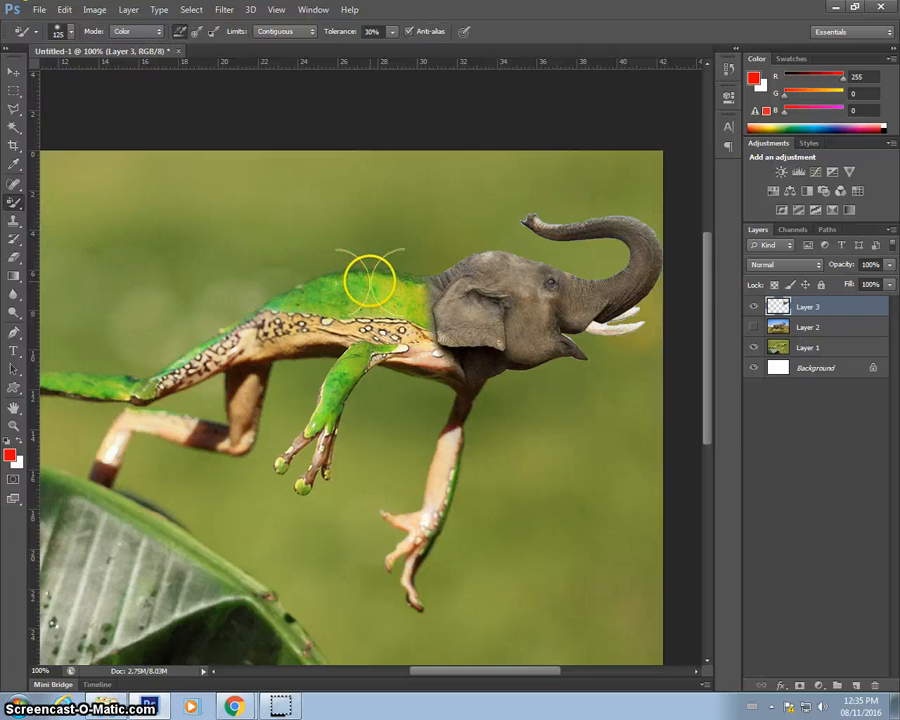
pyautogui.press('[')
pyautogui.press('[')
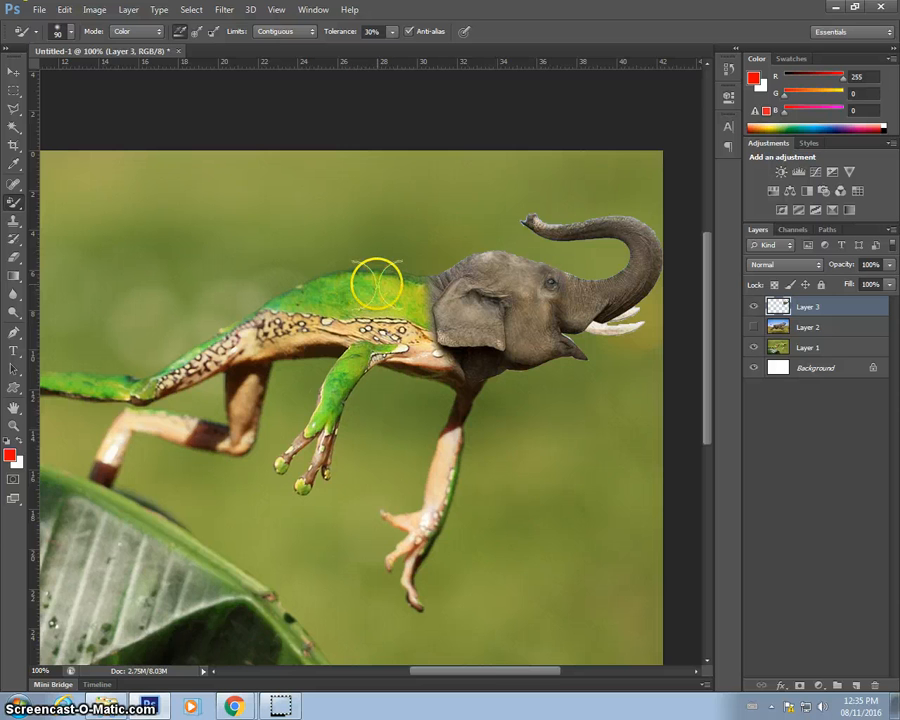
pyautogui.keyDown('alt'); pyautogui.click(383, 285); pyautogui.keyUp('alt')
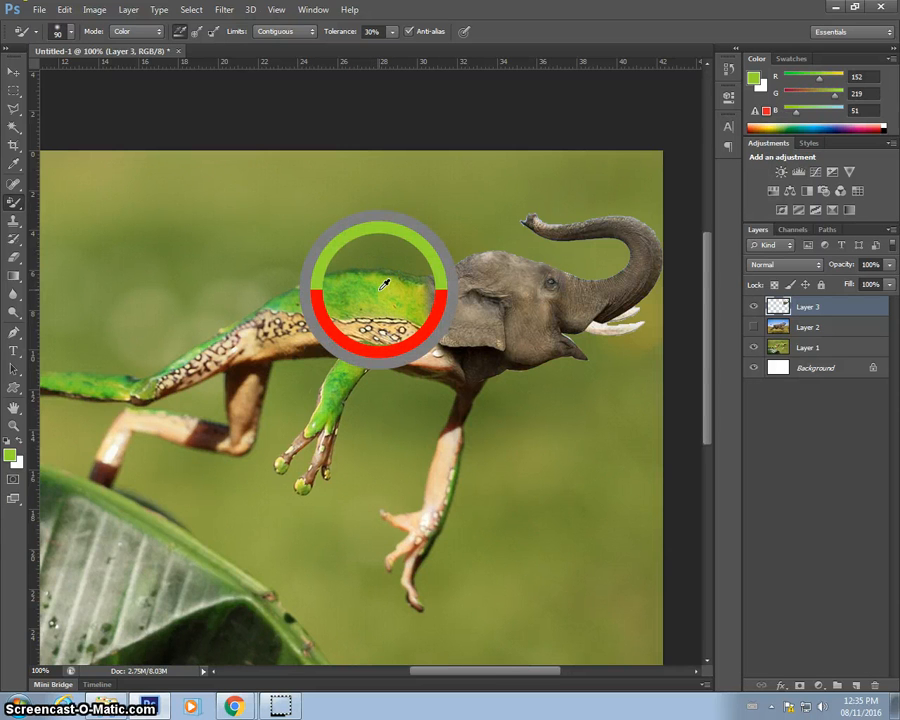
pyautogui.moveTo(489, 287); pyautogui.dragTo(469, 287)
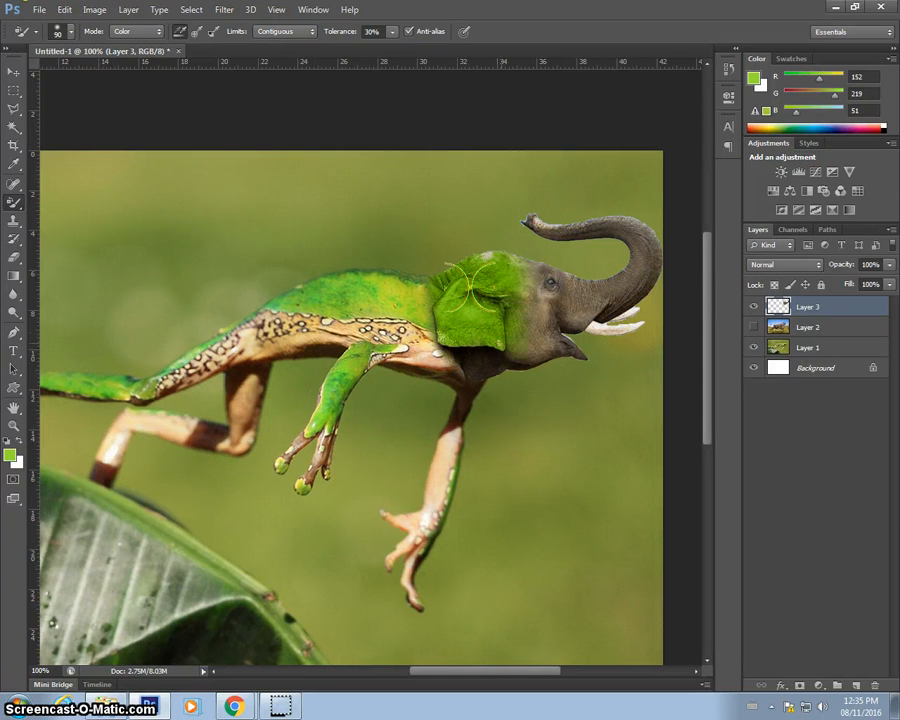
# Step: Recolour the rest of the elephant's face and trunk with the same green, reducing the brush to 70 and 50 px
pyautogui.moveTo(469, 285)
pyautogui.mouseDown()
pyautogui.moveTo(572, 366)
pyautogui.moveTo(520, 328)
pyautogui.moveTo(496, 255)
pyautogui.mouseUp()
pyautogui.press('[')
pyautogui.press('[')
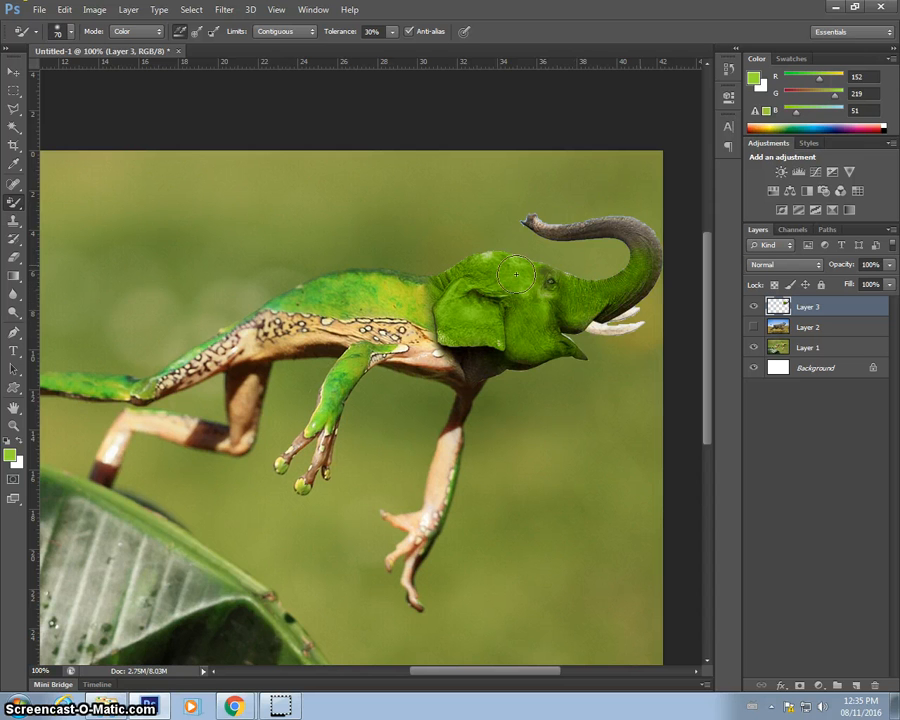
pyautogui.press('[')
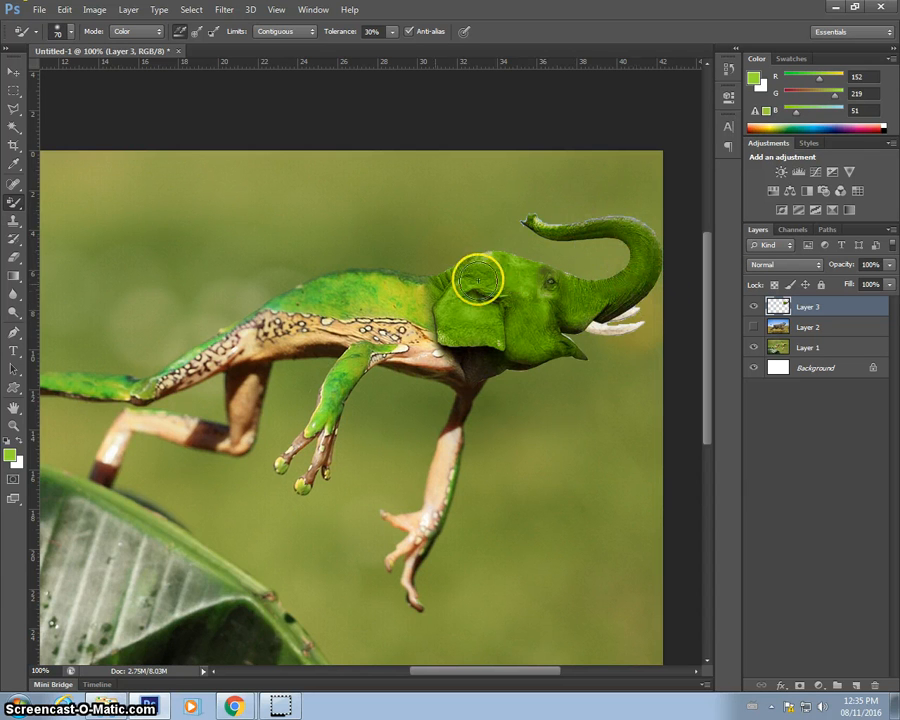
pyautogui.press('[')
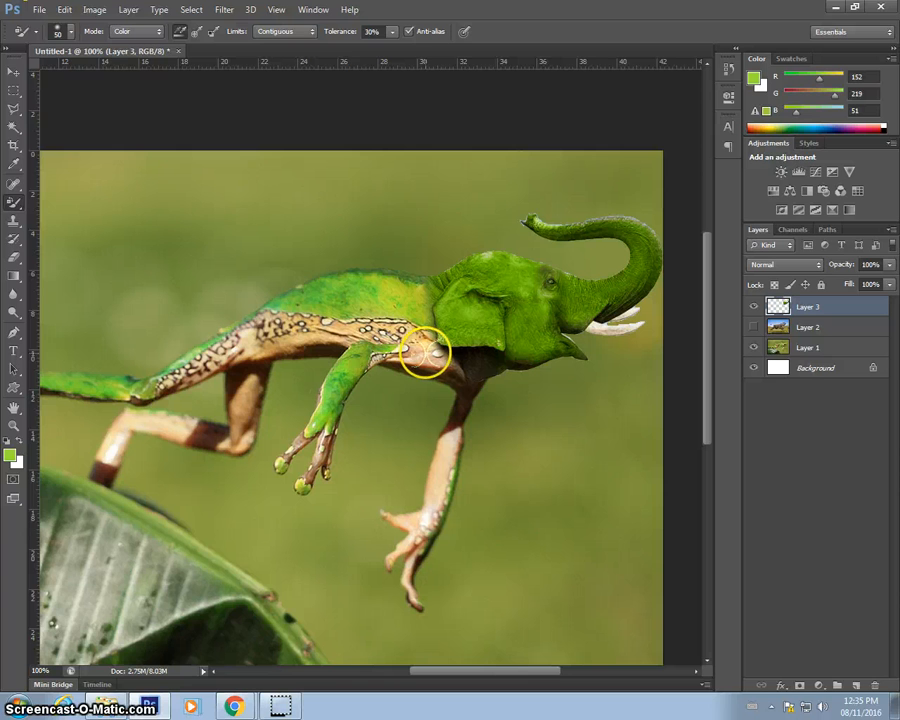
# Step: Recolour the elephant's lower jaw with a peach tone sampled from the frog's belly, reducing the brush to 40, 35 and 30 px
pyautogui.keyDown('alt'); pyautogui.click(418, 356); pyautogui.keyUp('alt')
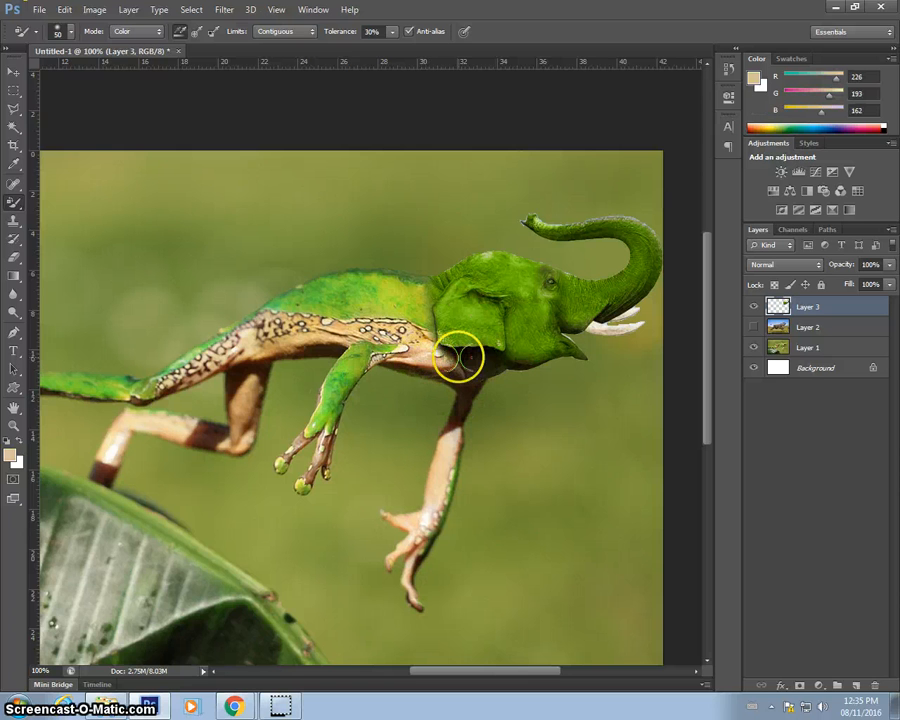
pyautogui.press('[')
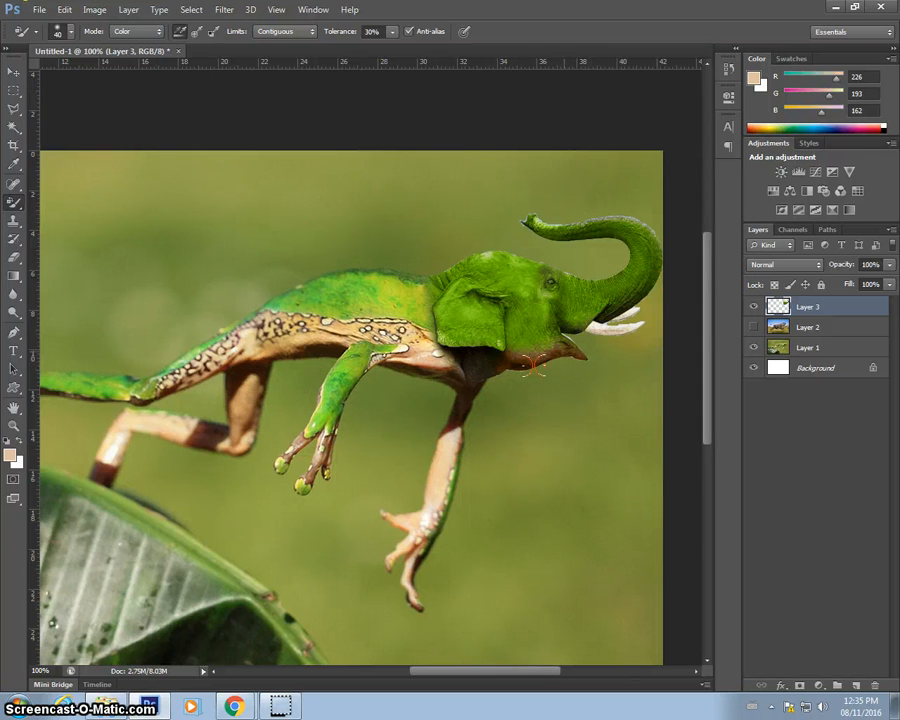
pyautogui.press('[')
pyautogui.click(554, 339)
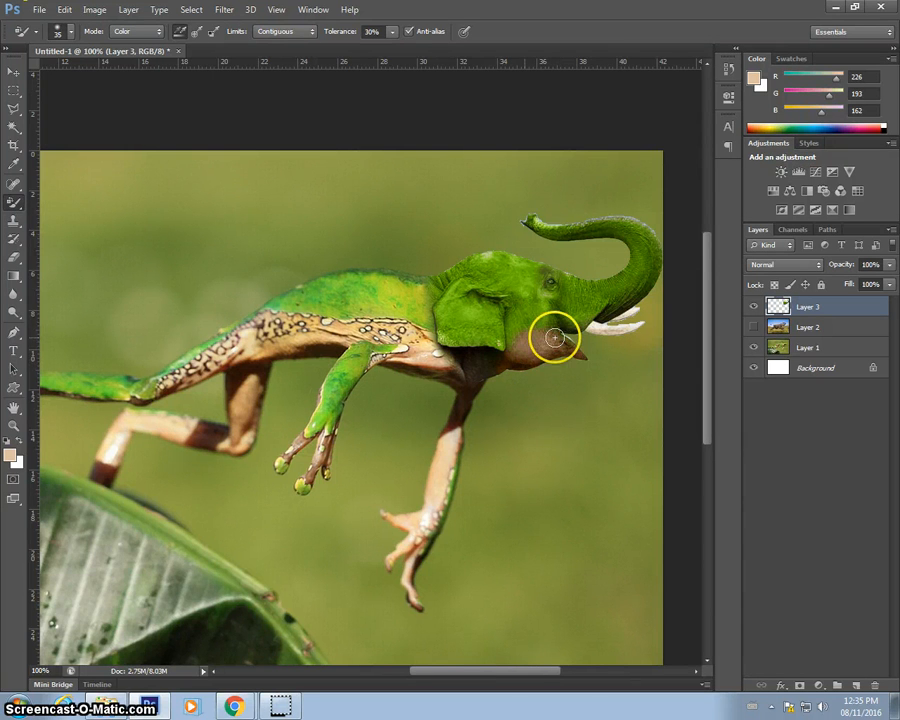
pyautogui.press('[')
pyautogui.click(511, 333)
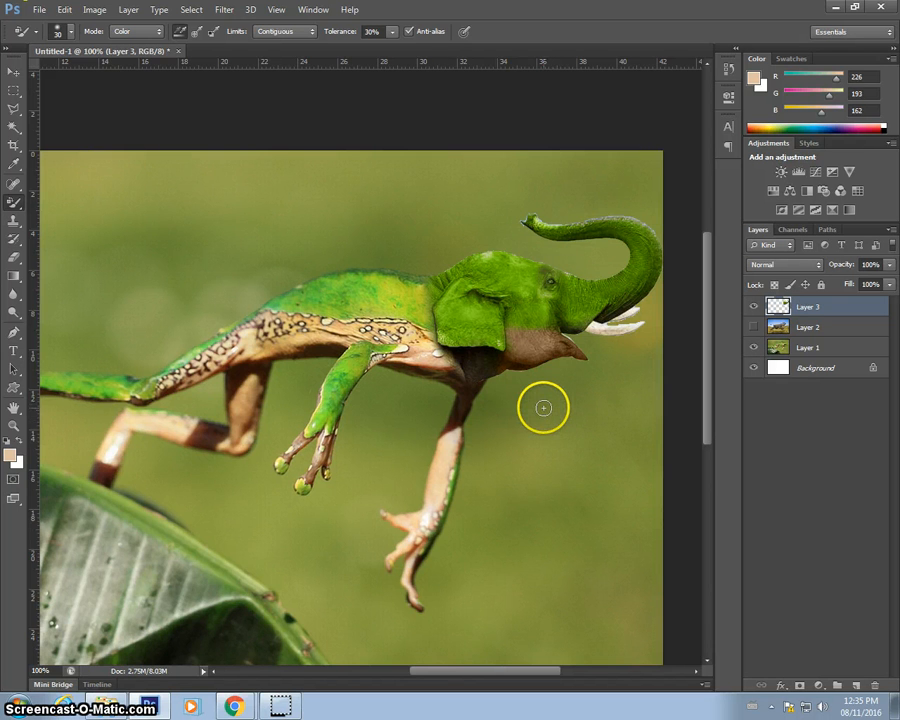
pyautogui.hotkey('ctrl', '-')
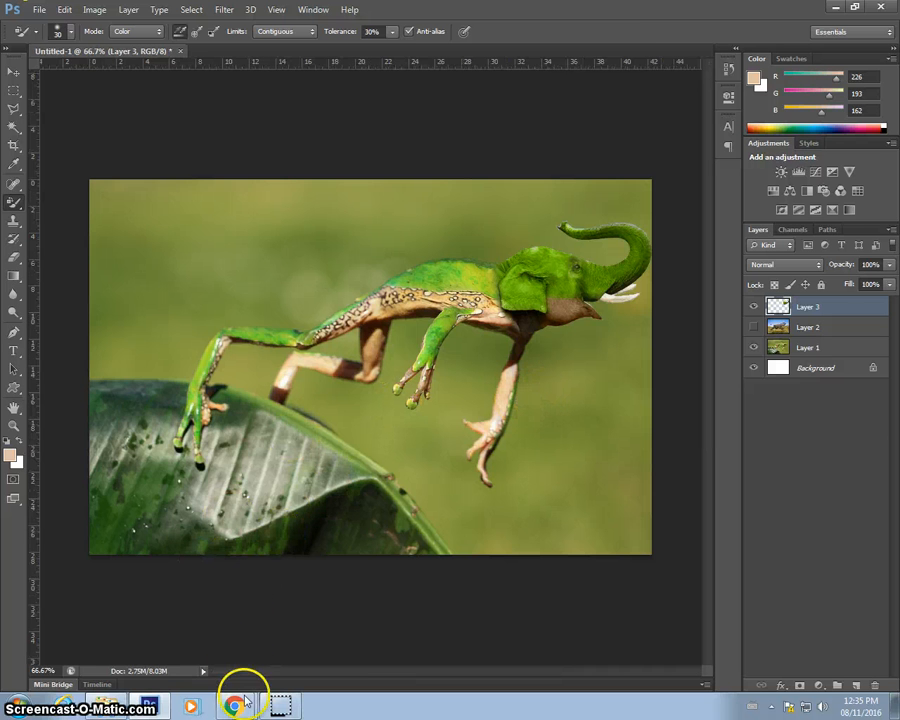
# Step: Switch to the Google Chrome window with the elephant image results and search Google Images for "eagle"
pyautogui.moveTo(242, 709)
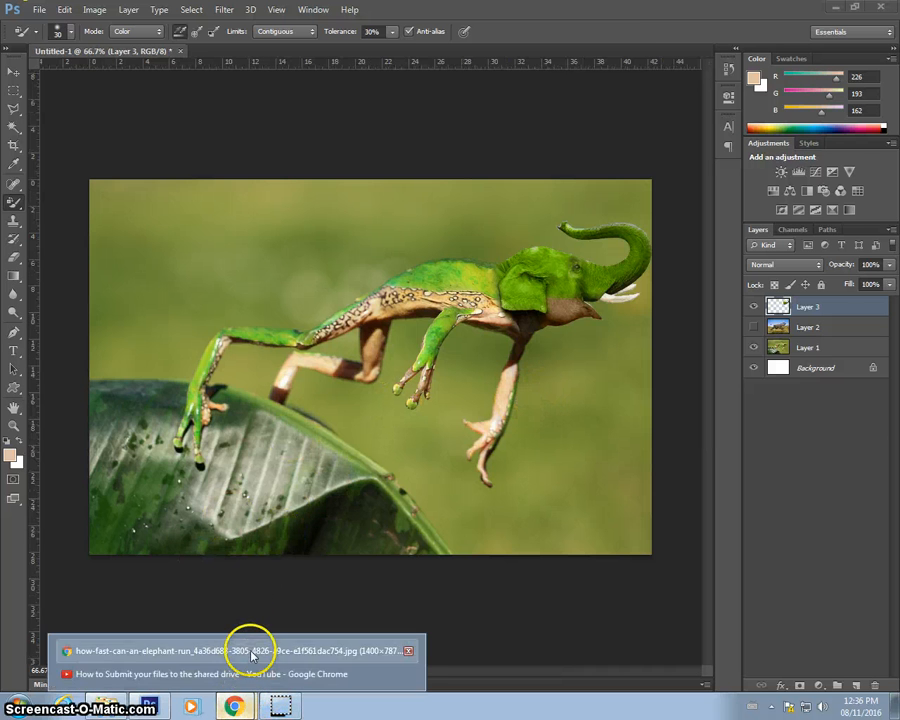
pyautogui.click(261, 649)
pyautogui.click(707, 268)
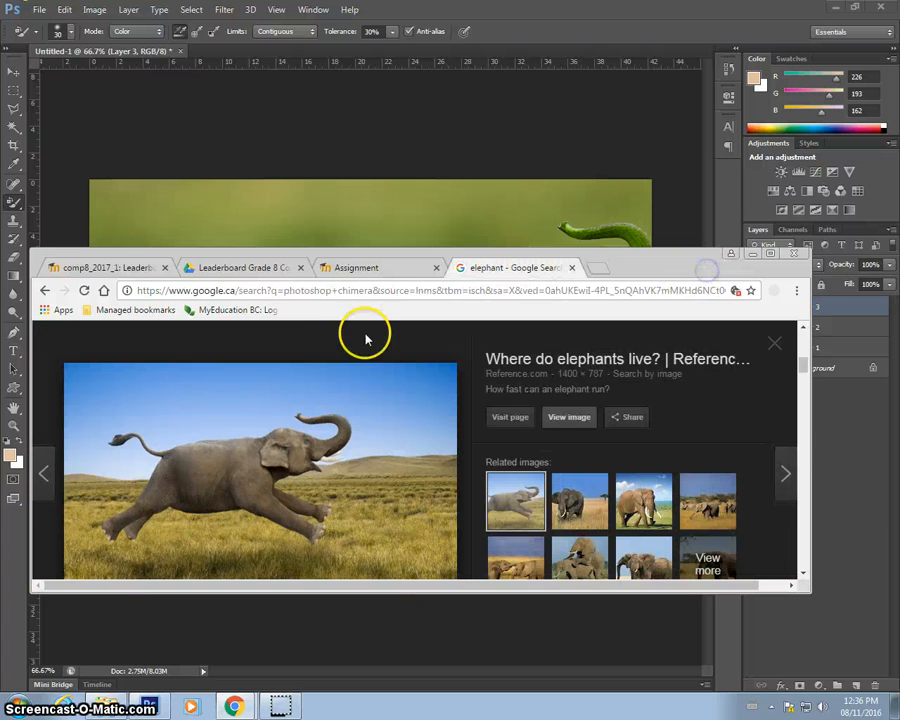
pyautogui.scroll(10, 350, 345)
pyautogui.moveTo(285, 344); pyautogui.dragTo(97, 345)
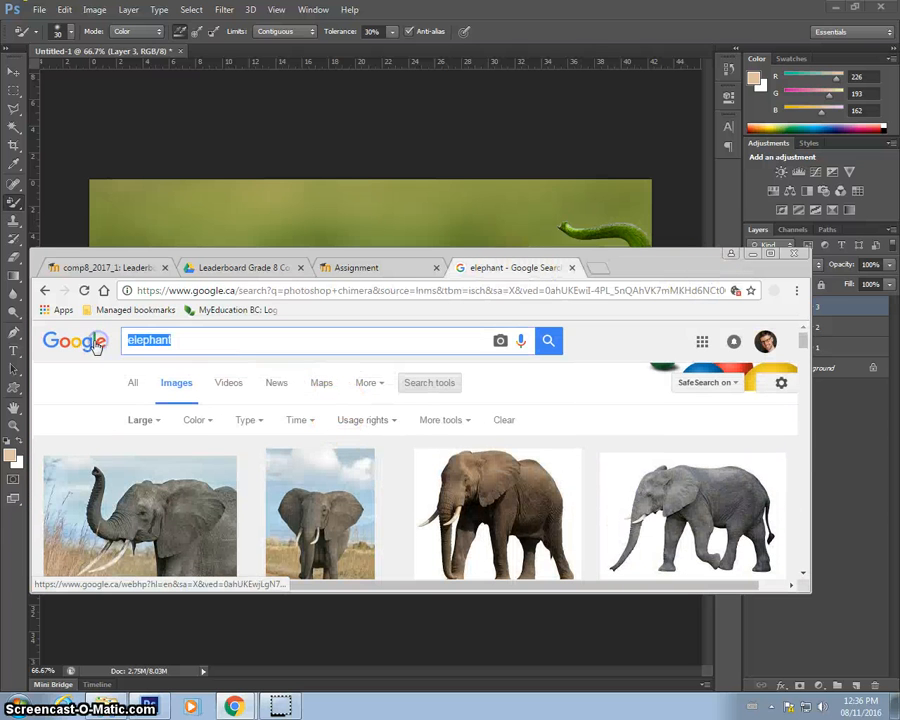
pyautogui.write('eagl')
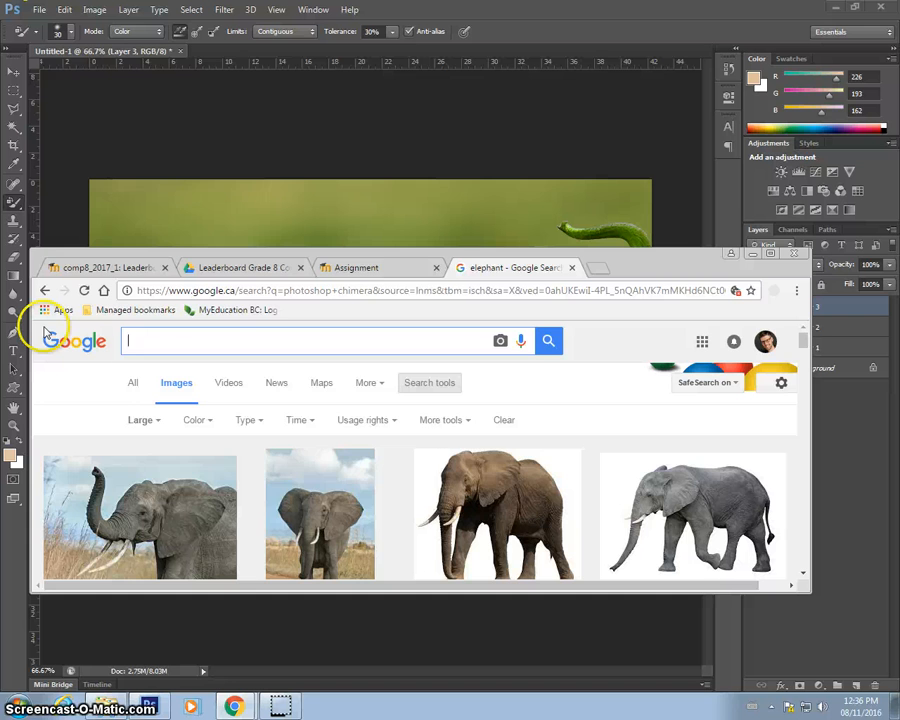
pyautogui.write('e')
pyautogui.press('Return')
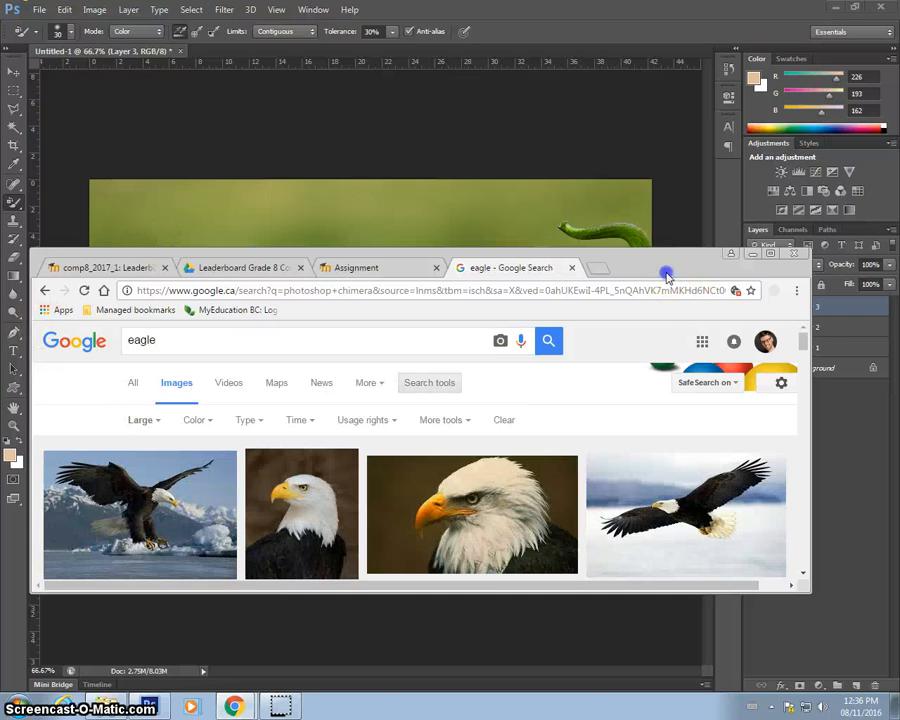
# Step: Browse the eagle results for a bird with raised wings and open the full-size image of the bald eagle in prairie flight
pyautogui.moveTo(664, 276); pyautogui.dragTo(688, 378)
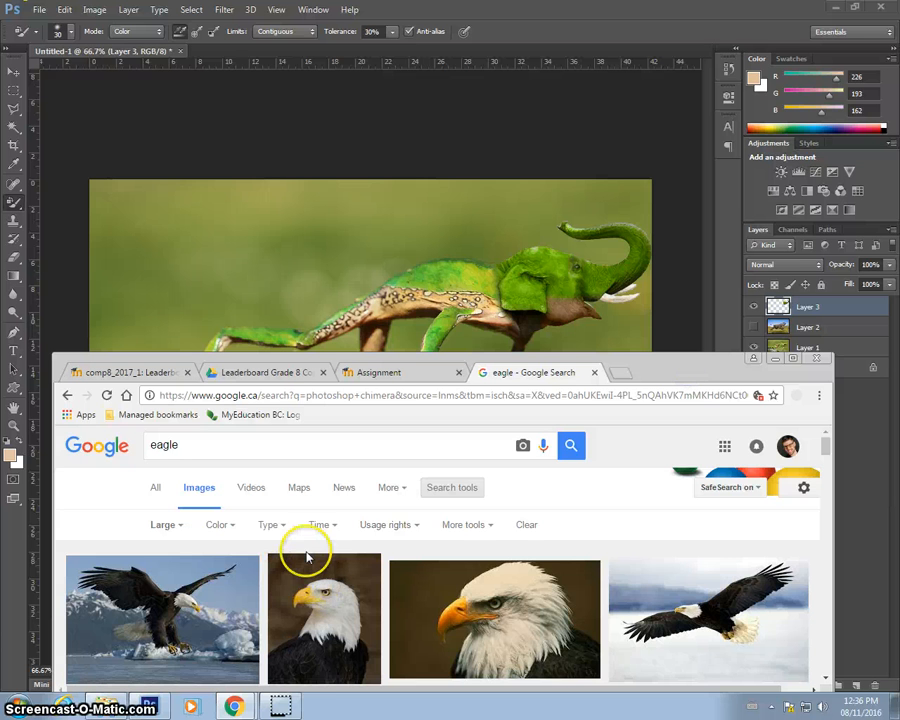
pyautogui.scroll(-5, 472, 546)
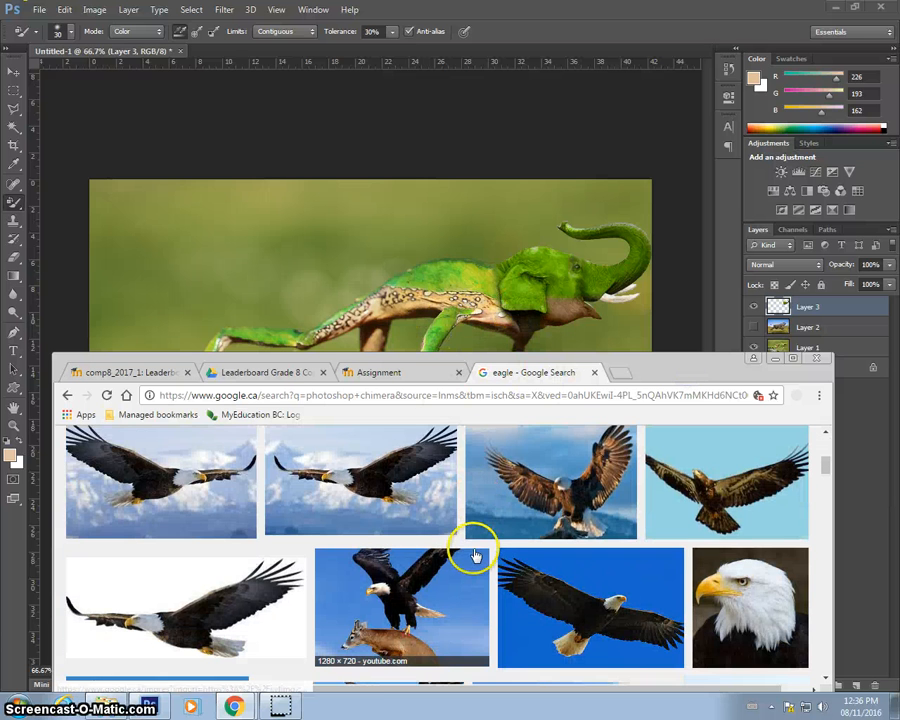
pyautogui.scroll(-5, 476, 556)
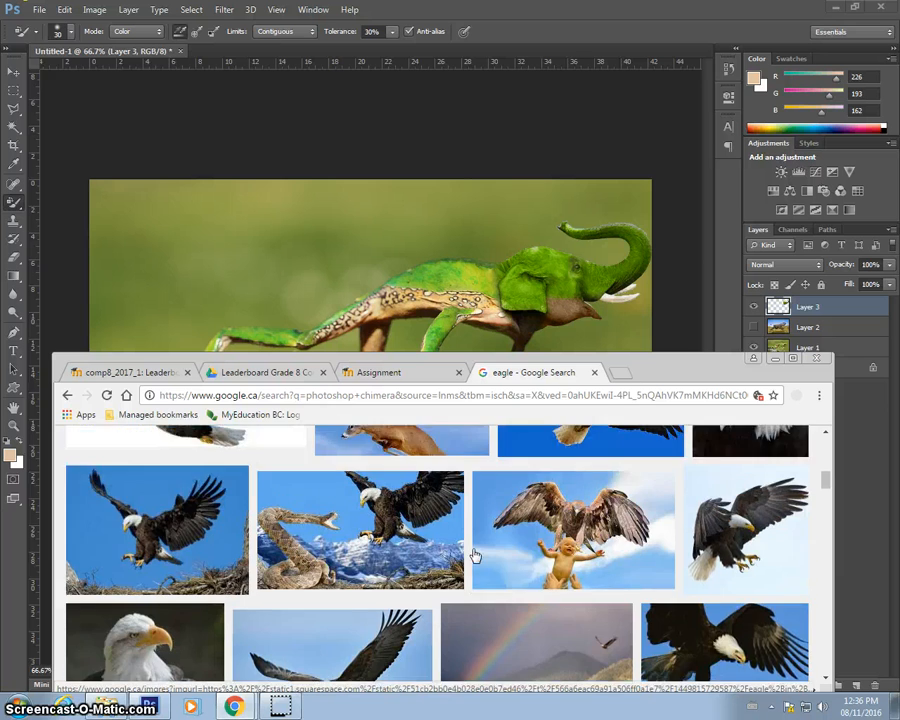
pyautogui.scroll(-3, 476, 556)
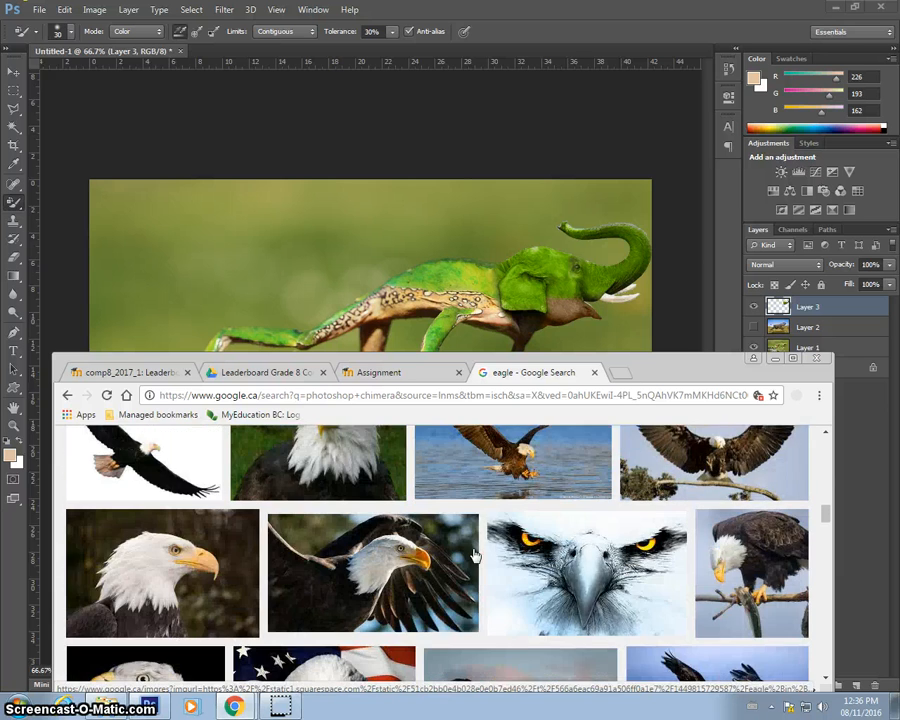
pyautogui.scroll(-4, 476, 556)
pyautogui.scroll(-3, 474, 552)
pyautogui.scroll(3, 474, 552)
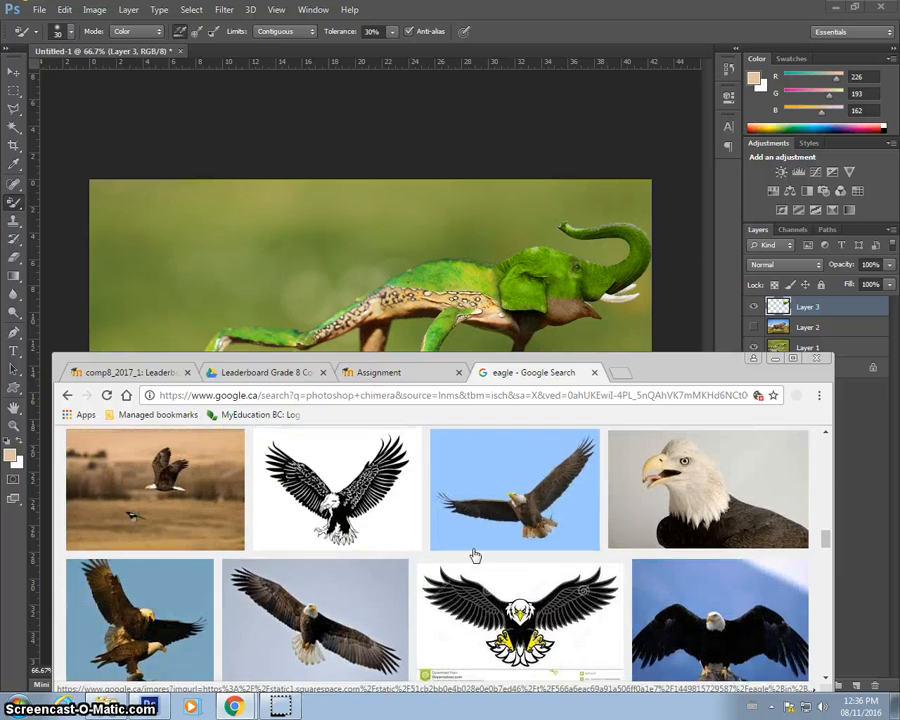
pyautogui.click(192, 557)
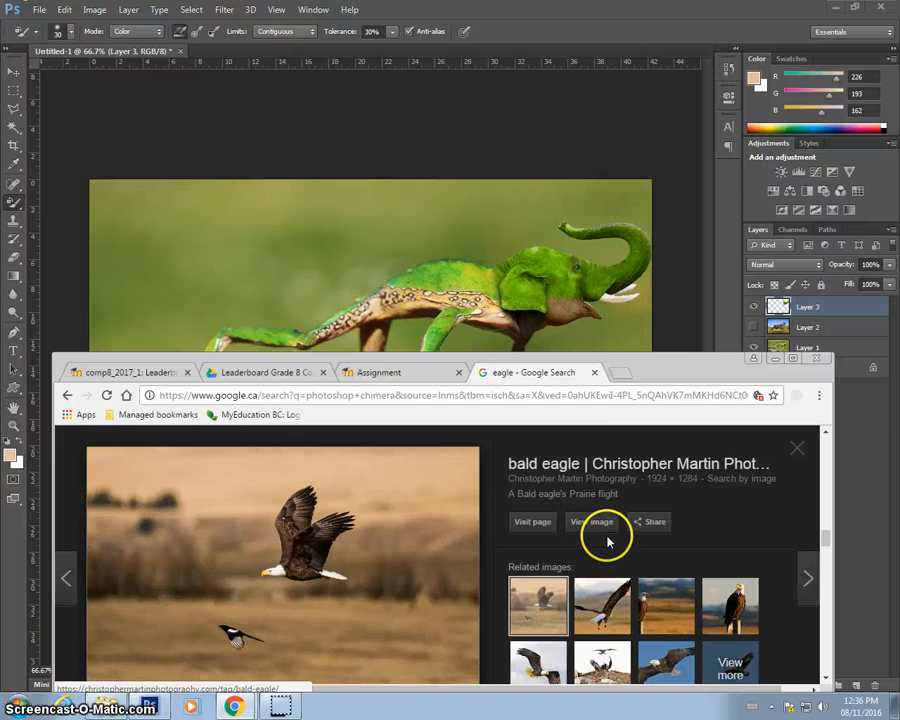
pyautogui.click(603, 526)
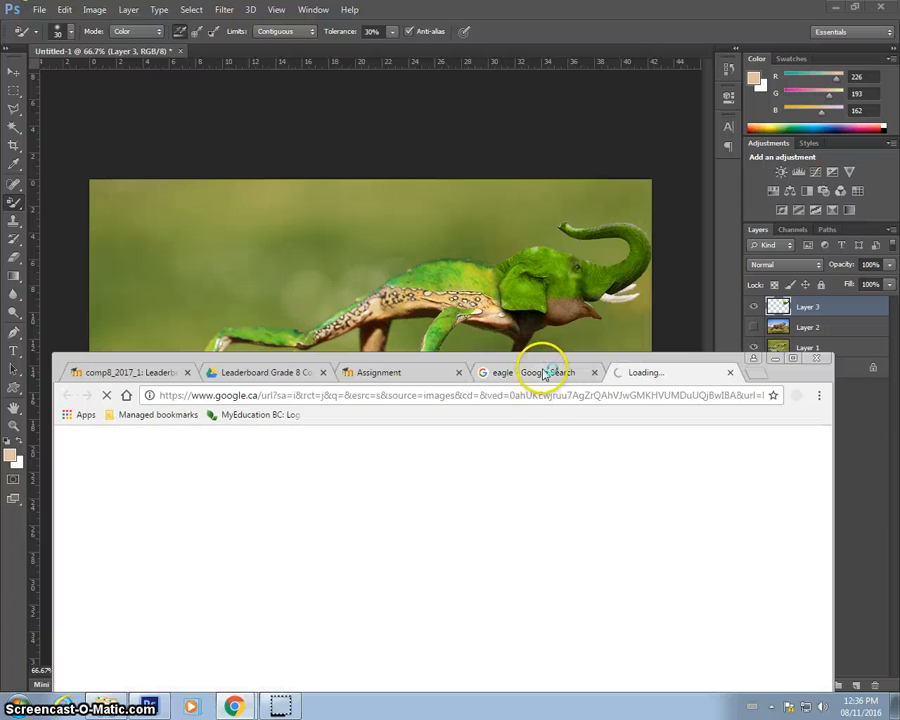
pyautogui.moveTo(545, 374); pyautogui.dragTo(580, 266)
pyautogui.click(314, 420)
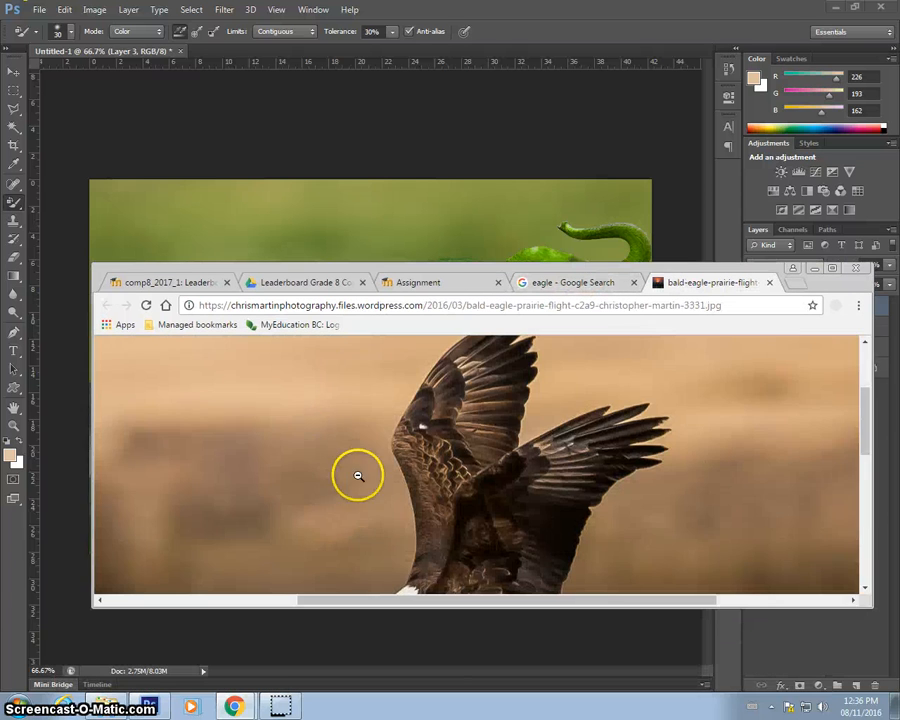
# Step: Copy the full-size bald eagle image to the clipboard
pyautogui.scroll(-4, 358, 476)
pyautogui.scroll(4, 375, 473)
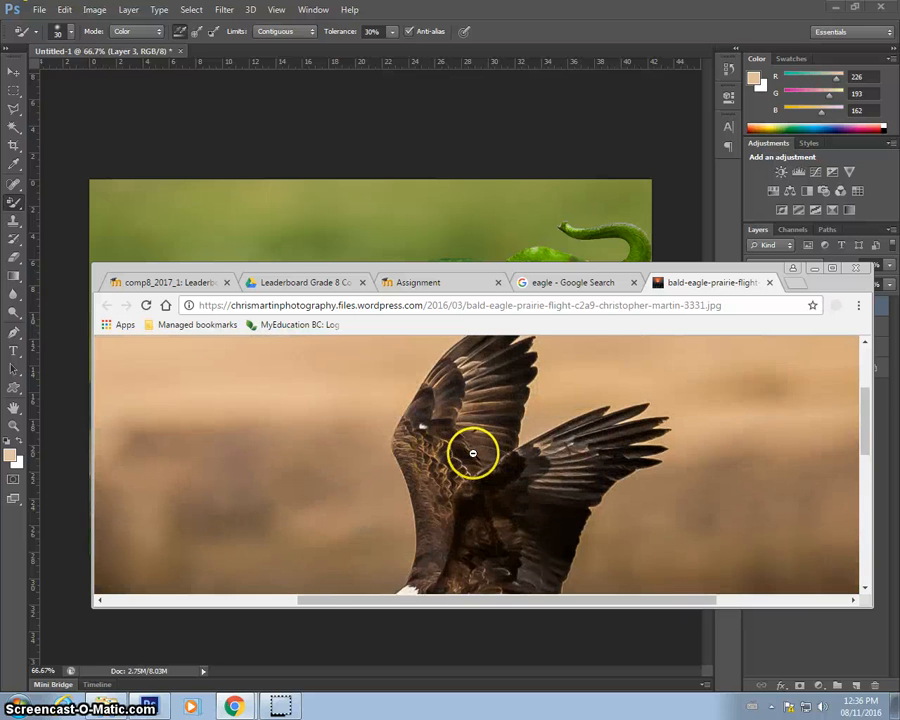
pyautogui.scroll(-1, 472, 453)
pyautogui.rightClick(473, 454)
pyautogui.click(508, 496)
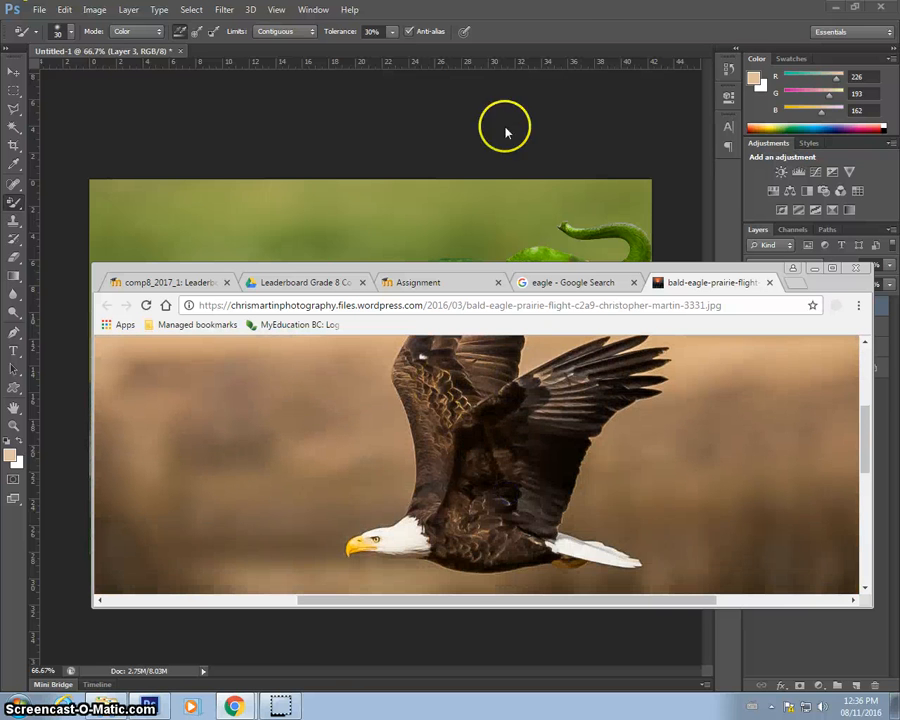
# Step: Switch back to Photoshop, paste the eagle photo on its own layer and move it so the whole bird is on the canvas
pyautogui.click(580, 12)
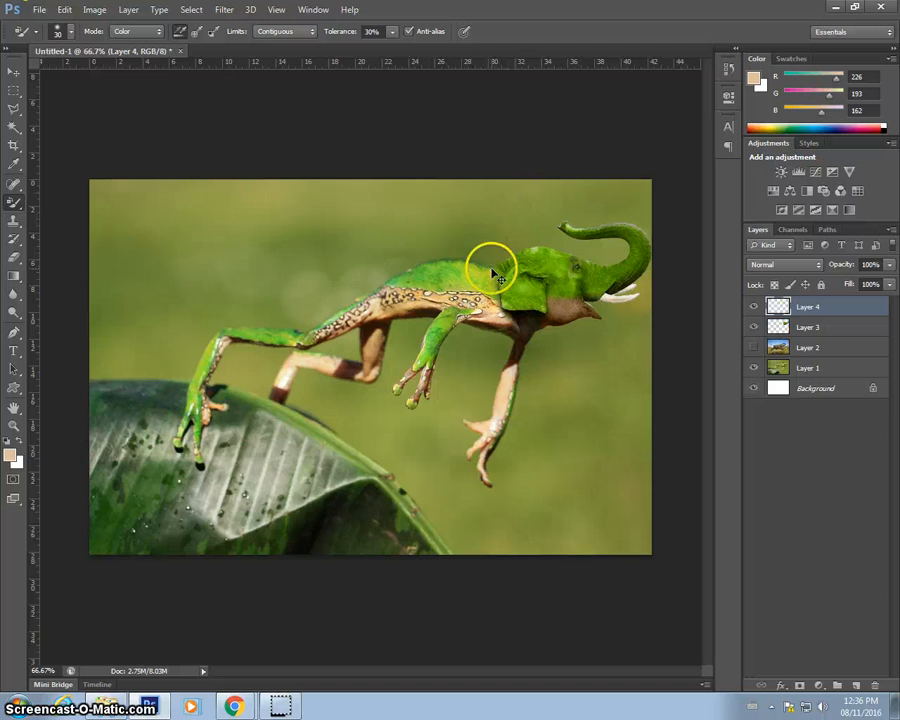
pyautogui.hotkey('ctrl', 'v')
pyautogui.press('v')
pyautogui.moveTo(512, 350); pyautogui.dragTo(313, 328)
pyautogui.hotkey('ctrl', '+')
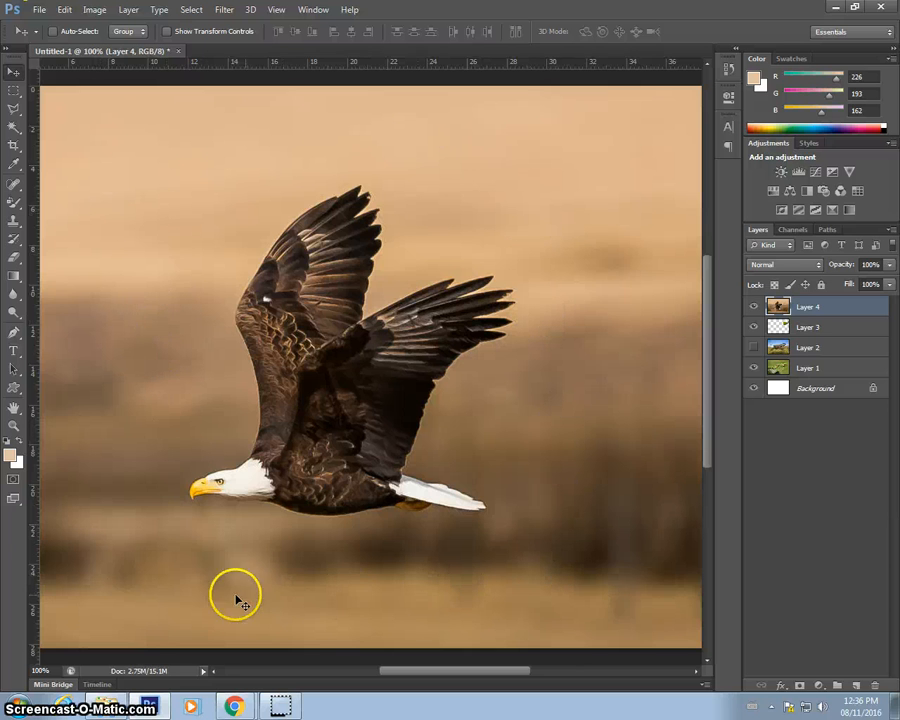
# Step: Select the whole eagle, including both wings and the tail, with the Quick Selection tool
pyautogui.click(14, 128)
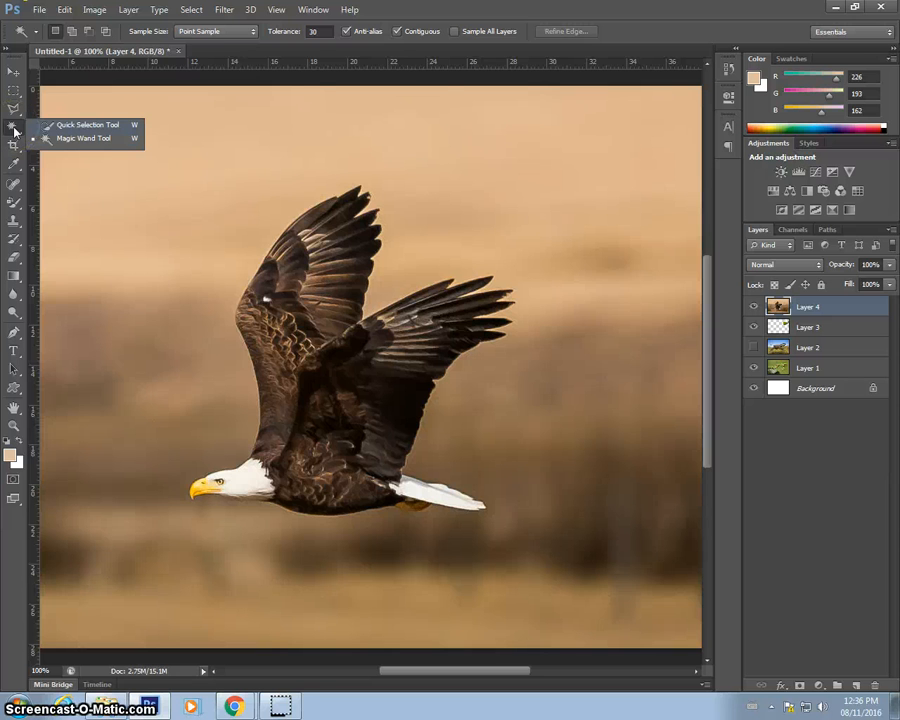
pyautogui.click(86, 125)
pyautogui.click(317, 415)
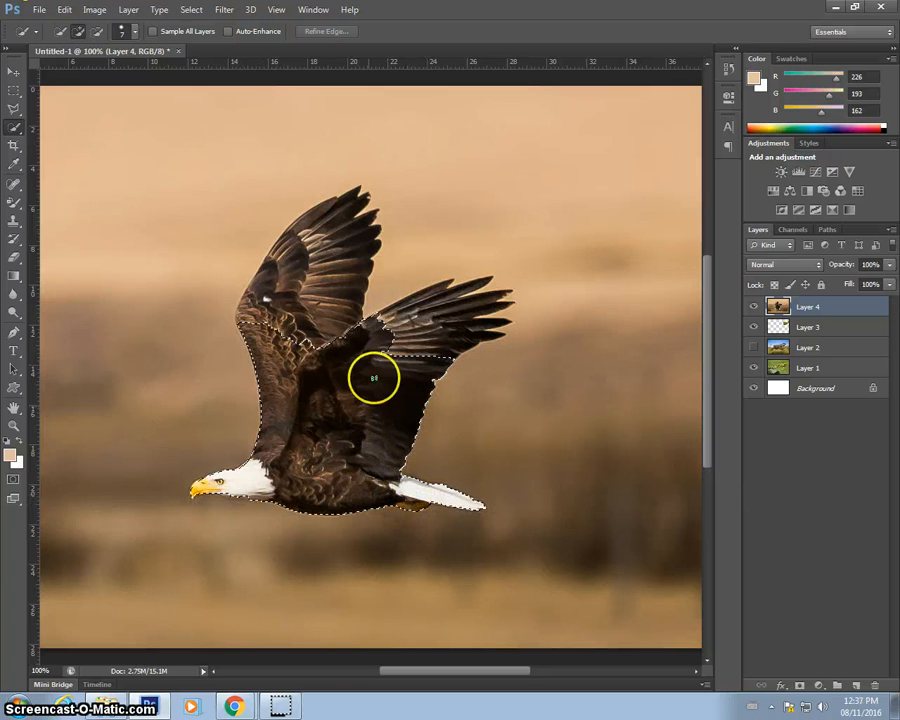
pyautogui.moveTo(374, 378)
pyautogui.mouseDown()
pyautogui.moveTo(396, 342)
pyautogui.moveTo(444, 309)
pyautogui.moveTo(387, 341)
pyautogui.moveTo(356, 346)
pyautogui.moveTo(318, 326)
pyautogui.moveTo(329, 257)
pyautogui.mouseUp()
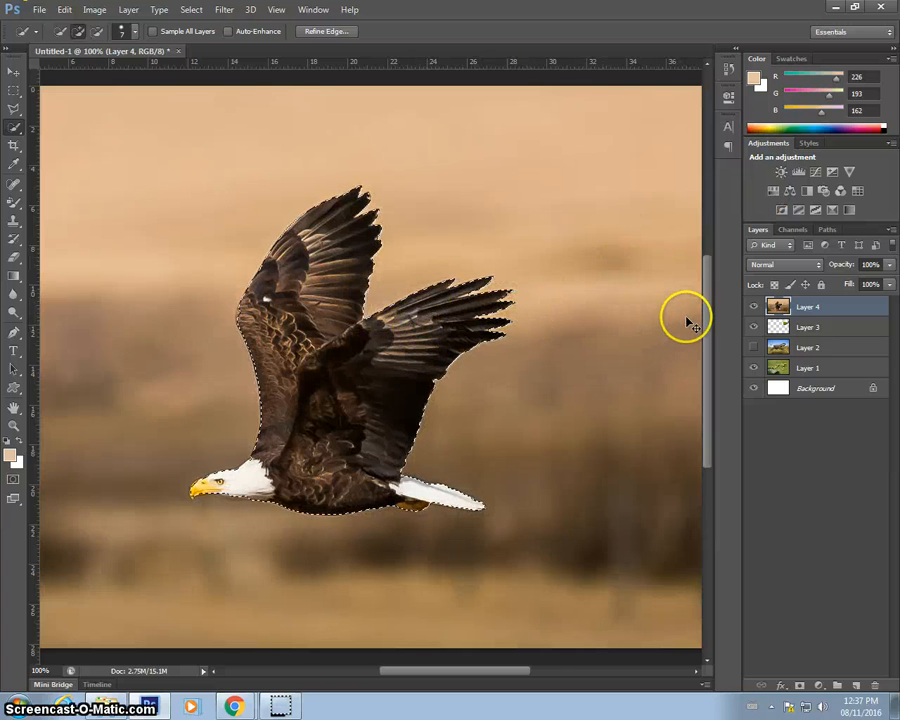
# Step: Copy the selected eagle to its own layer and hide the eagle photo on Layer 4
pyautogui.click(754, 307)
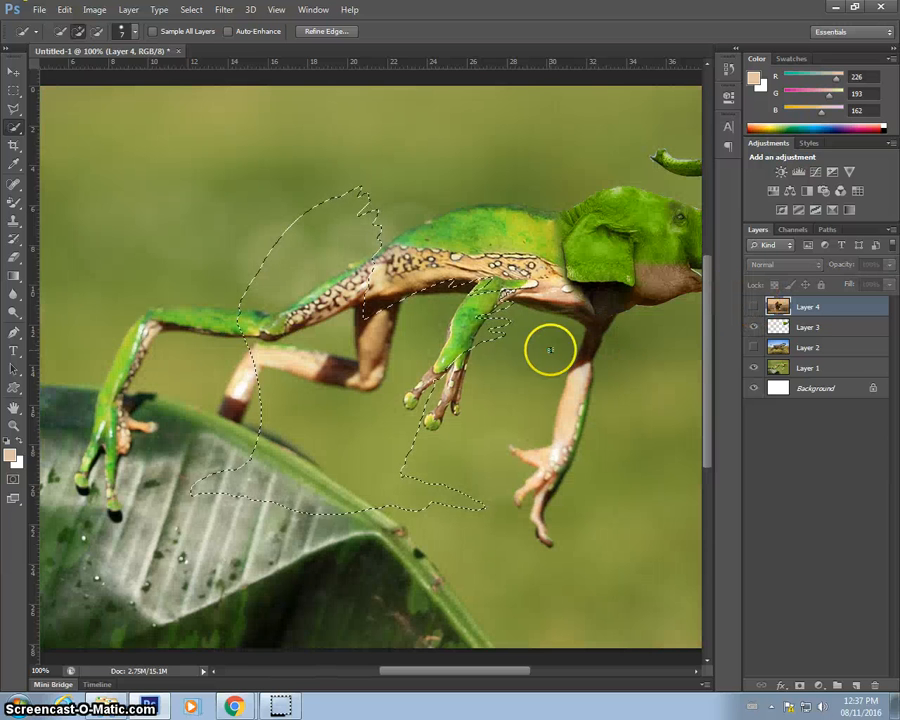
pyautogui.hotkey('ctrl', 'j')
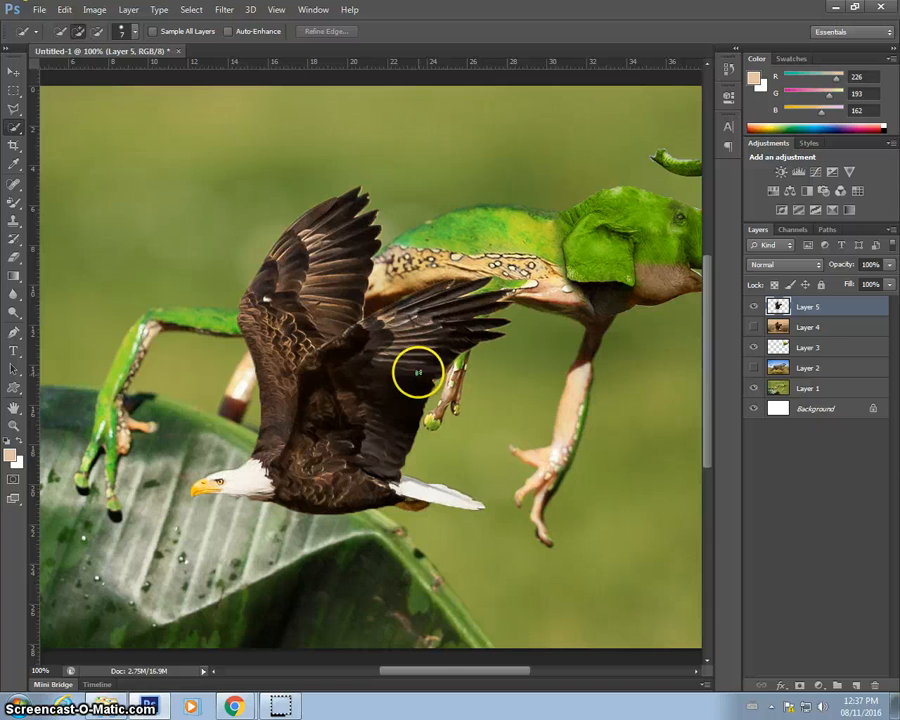
pyautogui.hotkey('ctrl', '-')
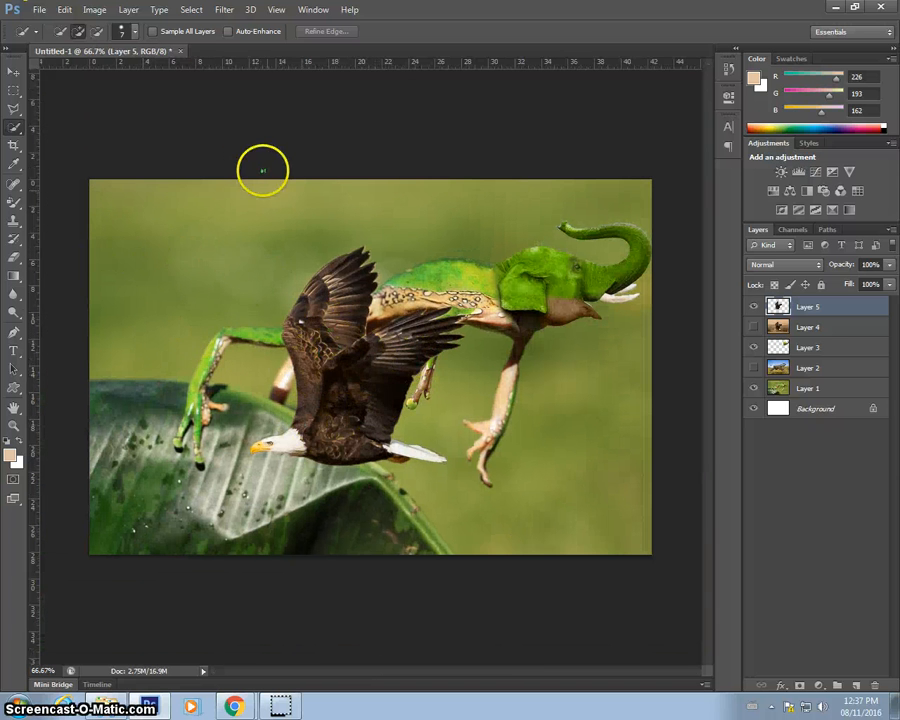
# Step: Flip the eagle cutout horizontally and move it slightly towards the frog's hind legs
pyautogui.click(64, 9)
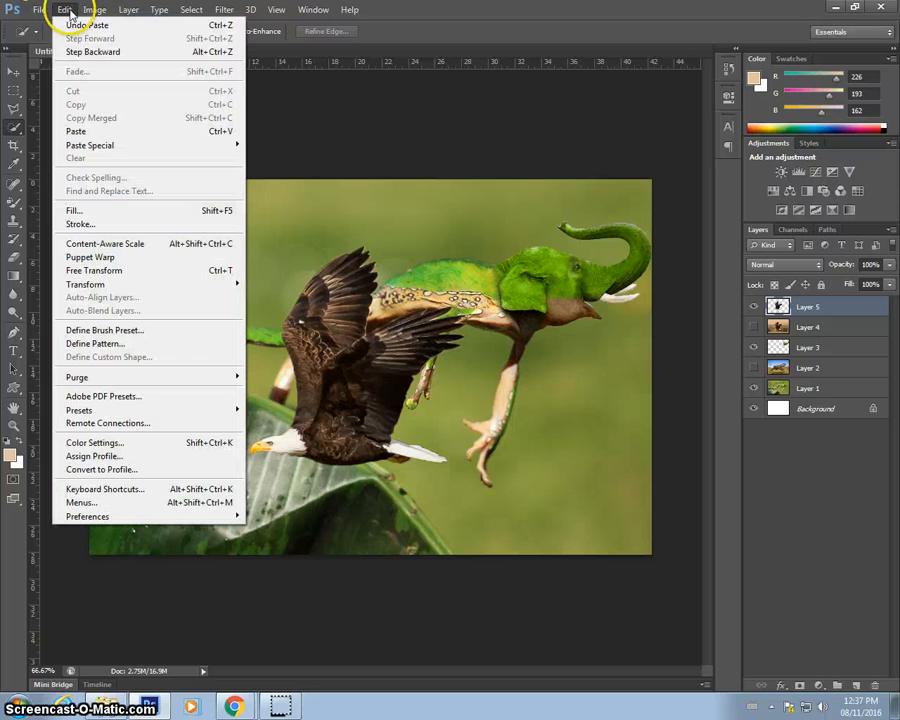
pyautogui.moveTo(124, 285)
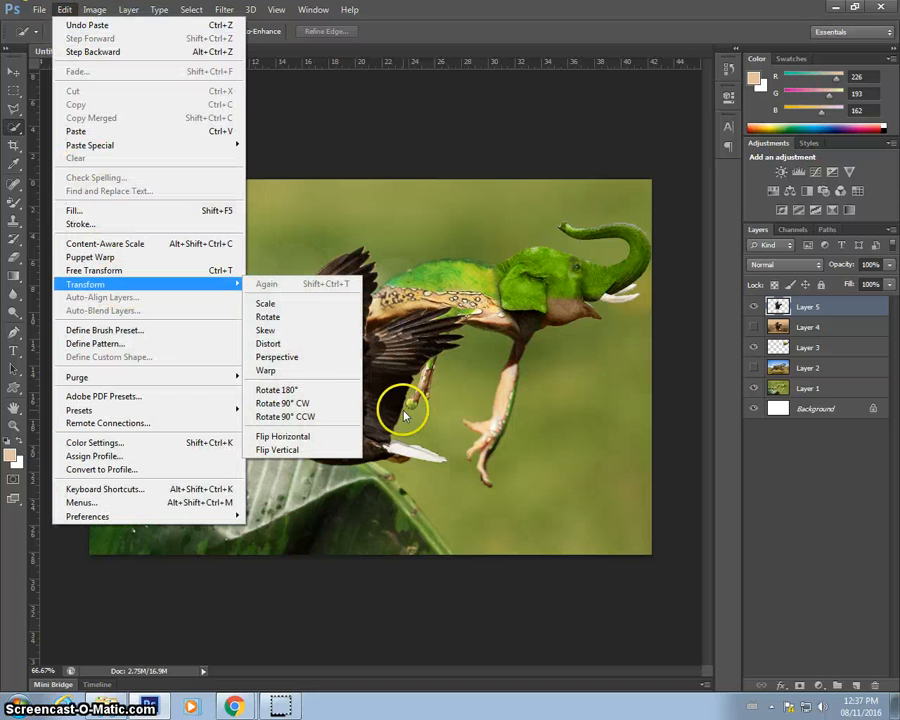
pyautogui.click(310, 440)
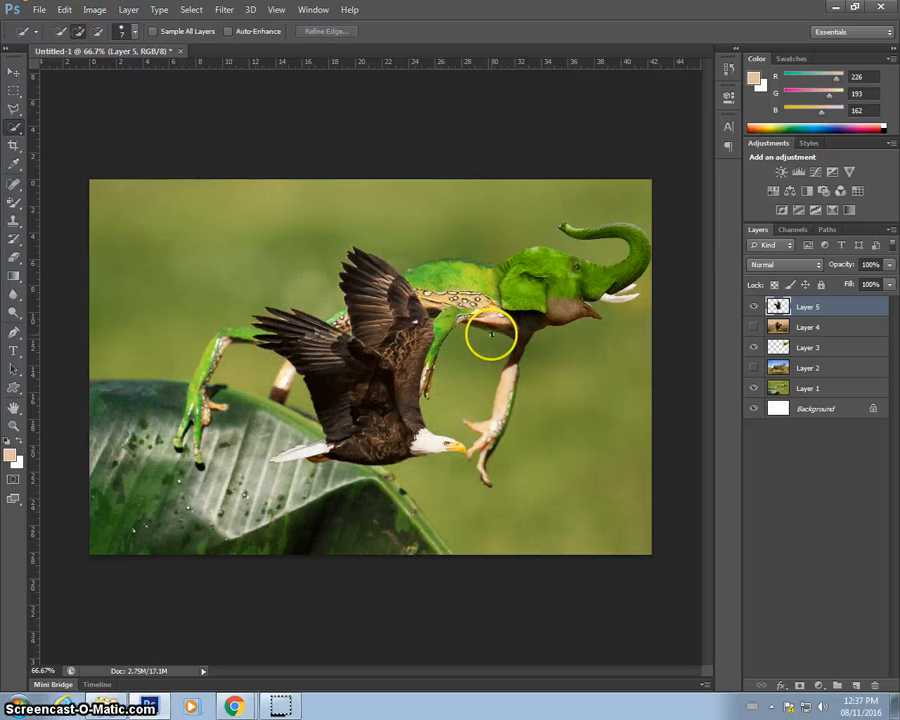
pyautogui.press('v')
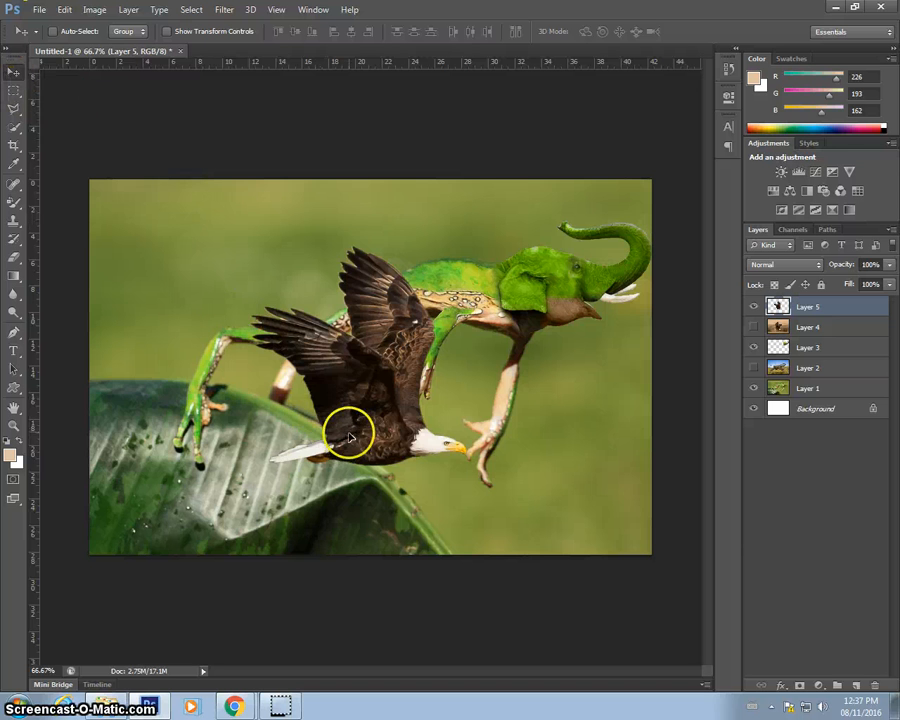
pyautogui.moveTo(347, 427); pyautogui.dragTo(316, 444)
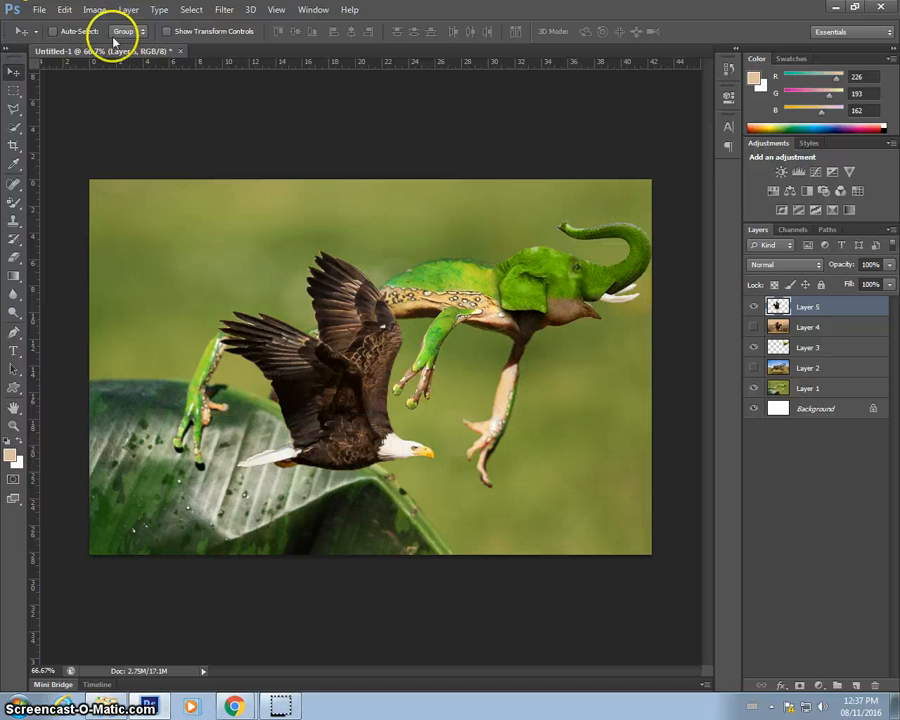
# Step: Extend the canvas upwards to a height of 1200 pixels, with the anchor at the bottom centre
pyautogui.click(93, 10)
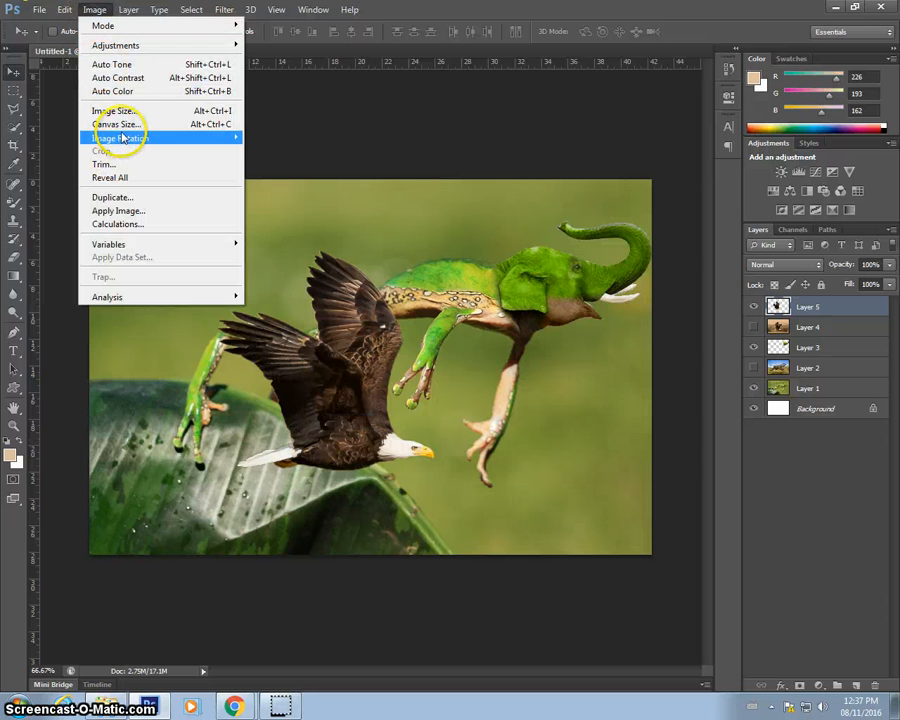
pyautogui.click(125, 126)
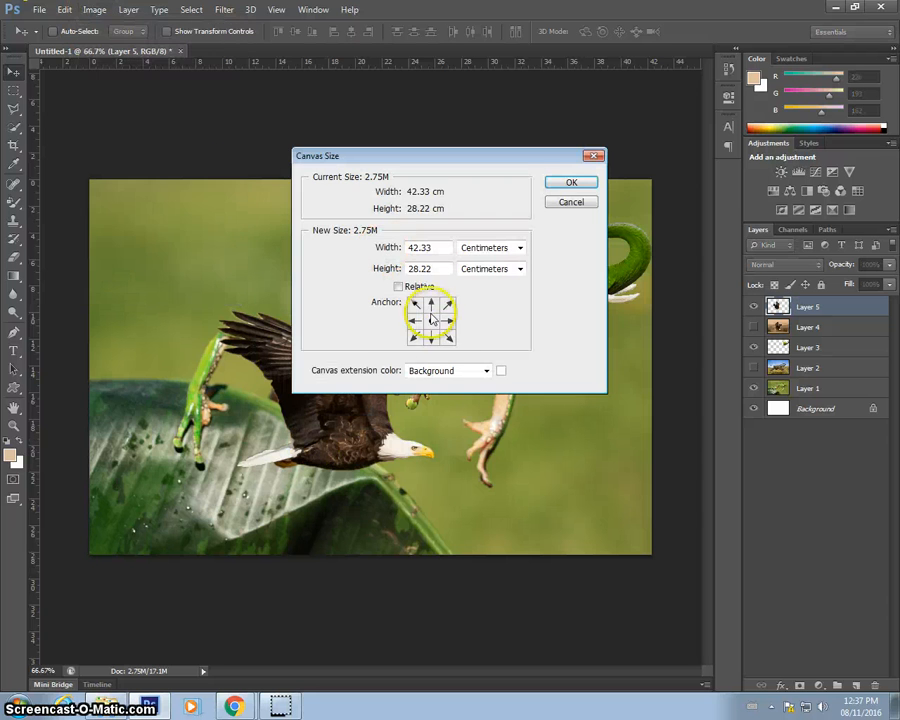
pyautogui.click(432, 338)
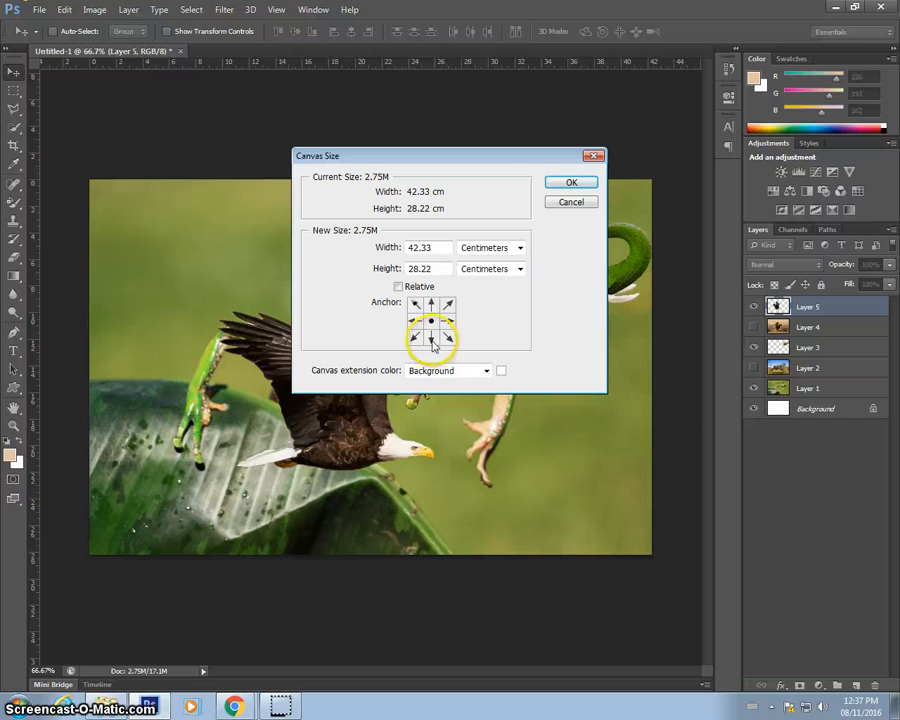
pyautogui.click(490, 270)
pyautogui.click(488, 295)
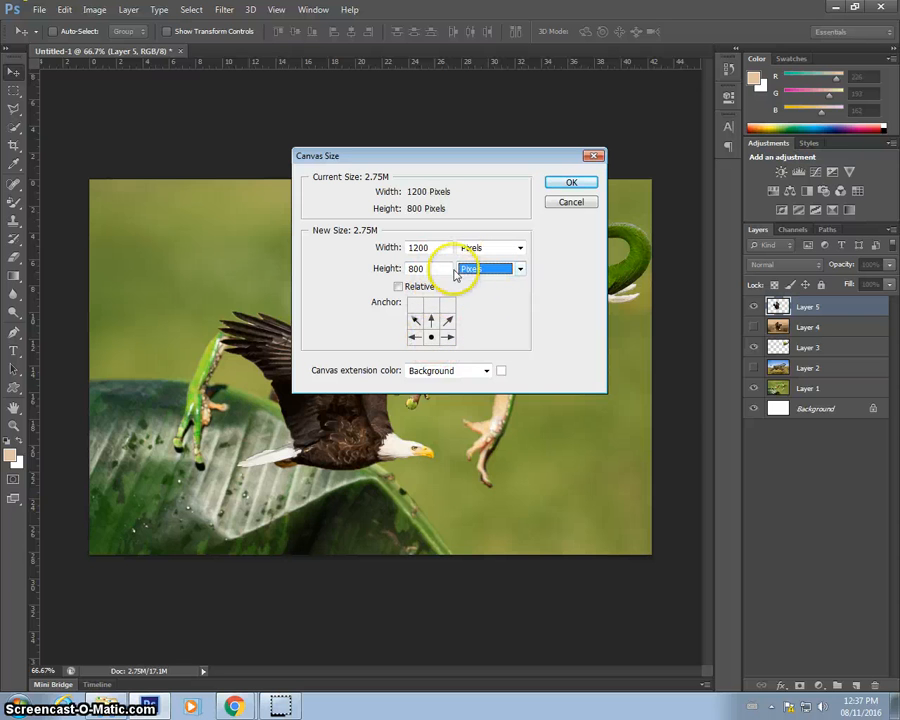
pyautogui.doubleClick(445, 267)
pyautogui.write('1200')
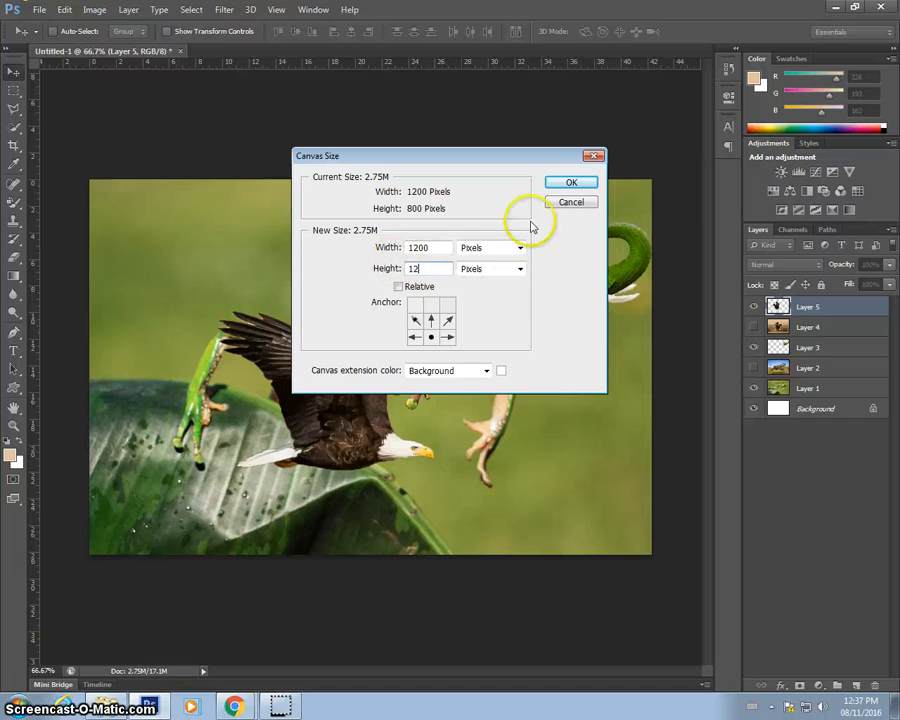
pyautogui.click(571, 182)
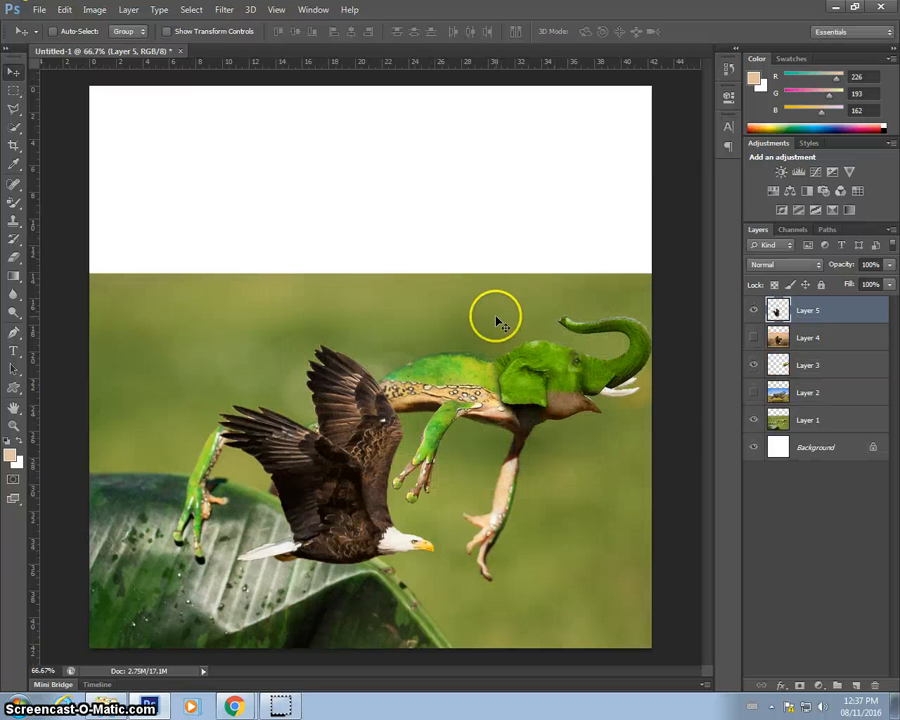
# Step: Move the eagle onto the frog's back, just behind the elephant's head, so the wings rise above the body
pyautogui.moveTo(361, 441); pyautogui.dragTo(488, 301)
pyautogui.hotkey('ctrl', '+')
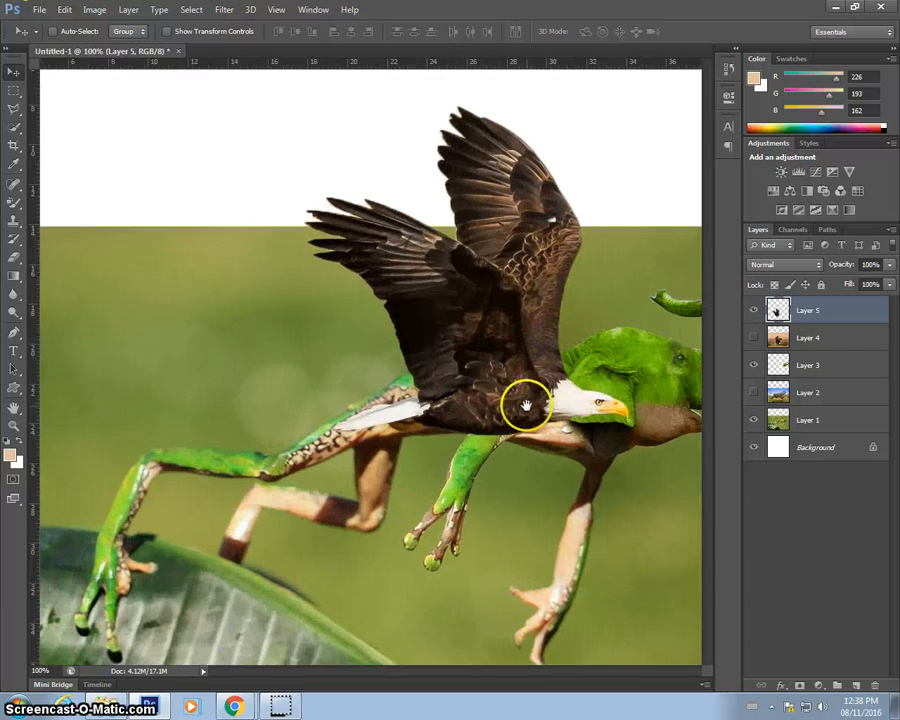
pyautogui.moveTo(475, 410); pyautogui.dragTo(388, 340)
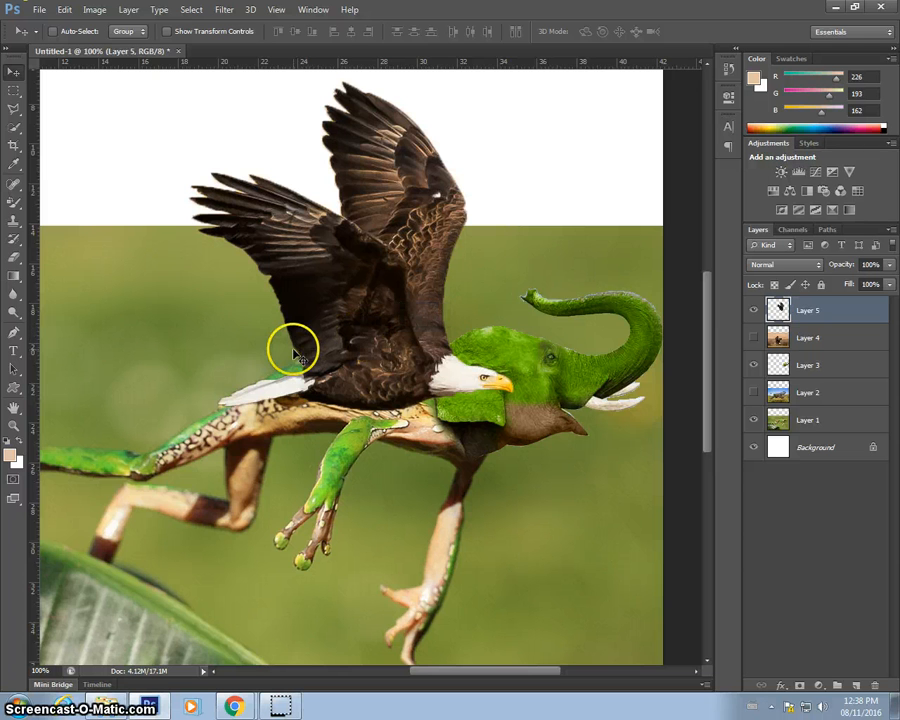
# Step: Erase the eagle's tail, head and body so only the wings remain on the frog's back, enlarging the Eraser brush to 45, 90 and 150 px
pyautogui.press('e')
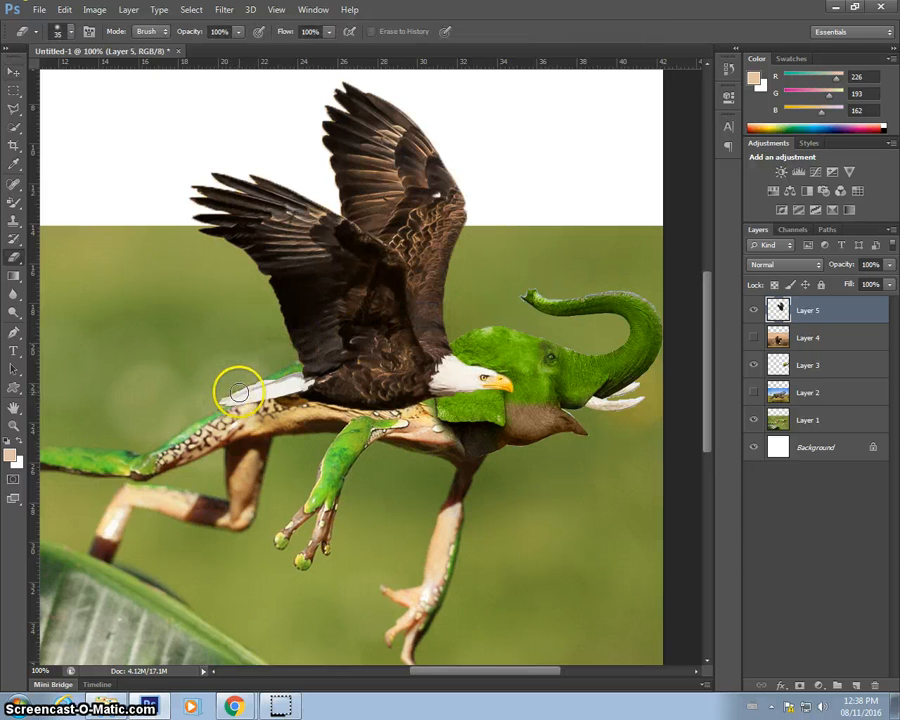
pyautogui.press('[')
pyautogui.moveTo(189, 402); pyautogui.dragTo(224, 405)
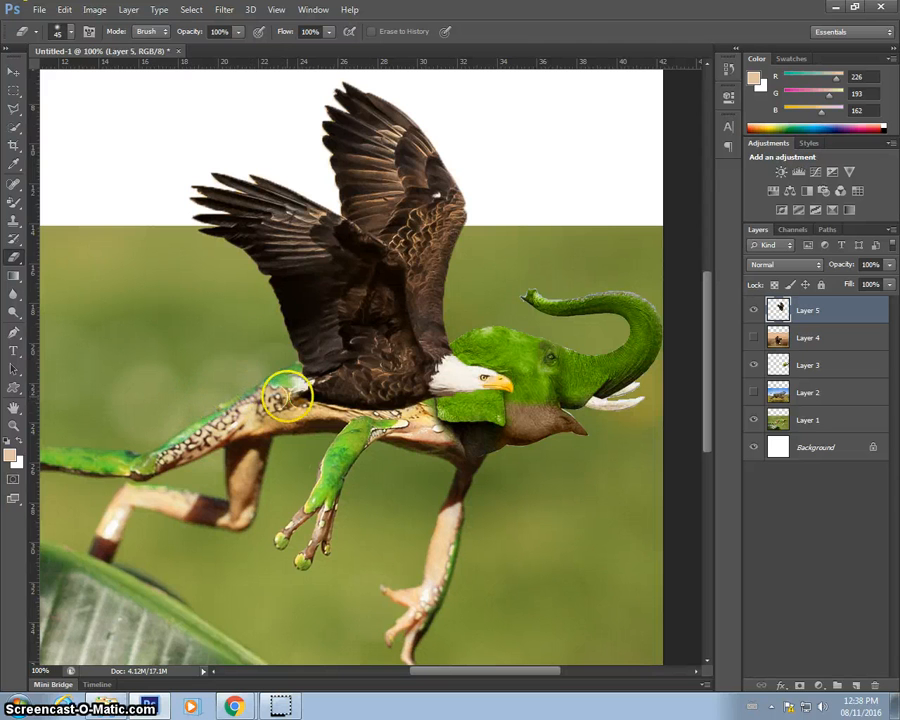
pyautogui.press(']')
pyautogui.moveTo(420, 408)
pyautogui.mouseDown()
pyautogui.moveTo(472, 371)
pyautogui.moveTo(448, 382)
pyautogui.moveTo(460, 389)
pyautogui.moveTo(440, 404)
pyautogui.moveTo(272, 415)
pyautogui.moveTo(326, 414)
pyautogui.moveTo(289, 404)
pyautogui.mouseUp()
pyautogui.press(']')
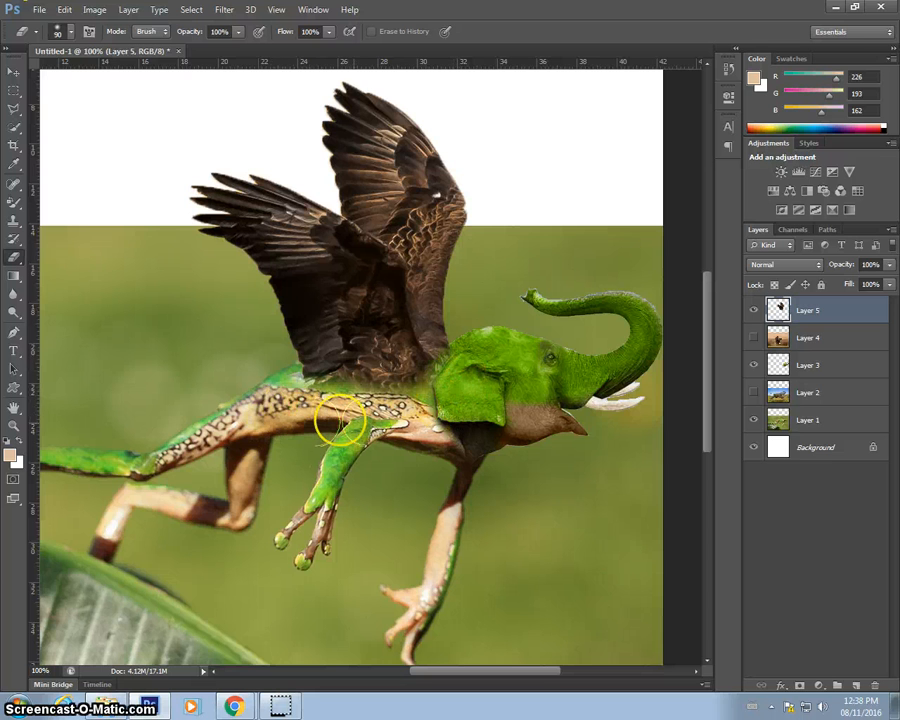
pyautogui.press(']')
pyautogui.press(']')
pyautogui.press(']')
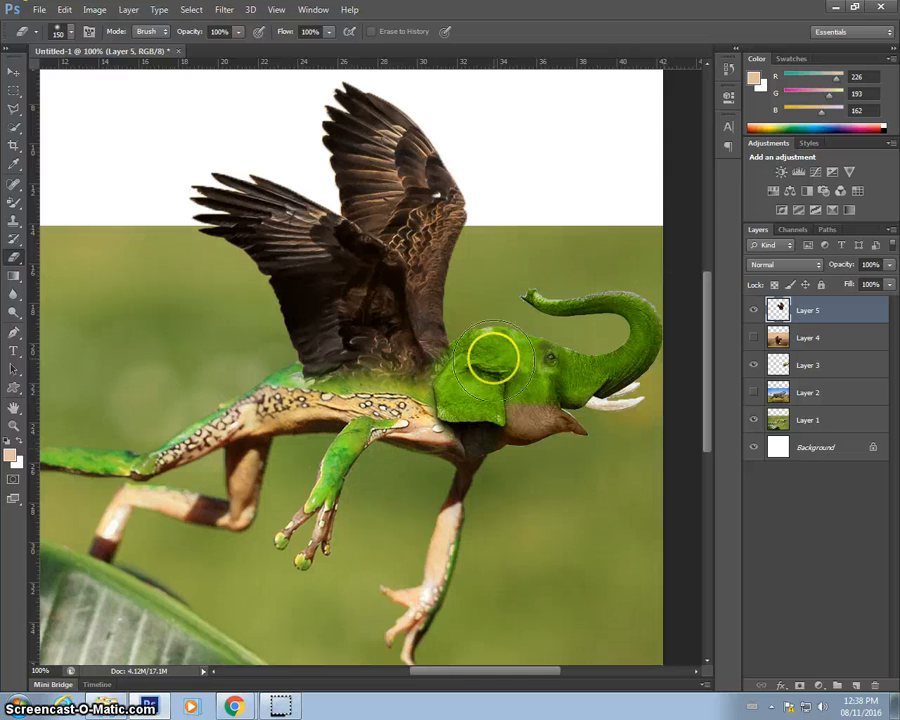
# Step: Reduce the Eraser brush to 35 px and clean up the base of the wings where they meet the elephant's head
pyautogui.press('[')
pyautogui.press('[')
pyautogui.press('[')
pyautogui.press('[')
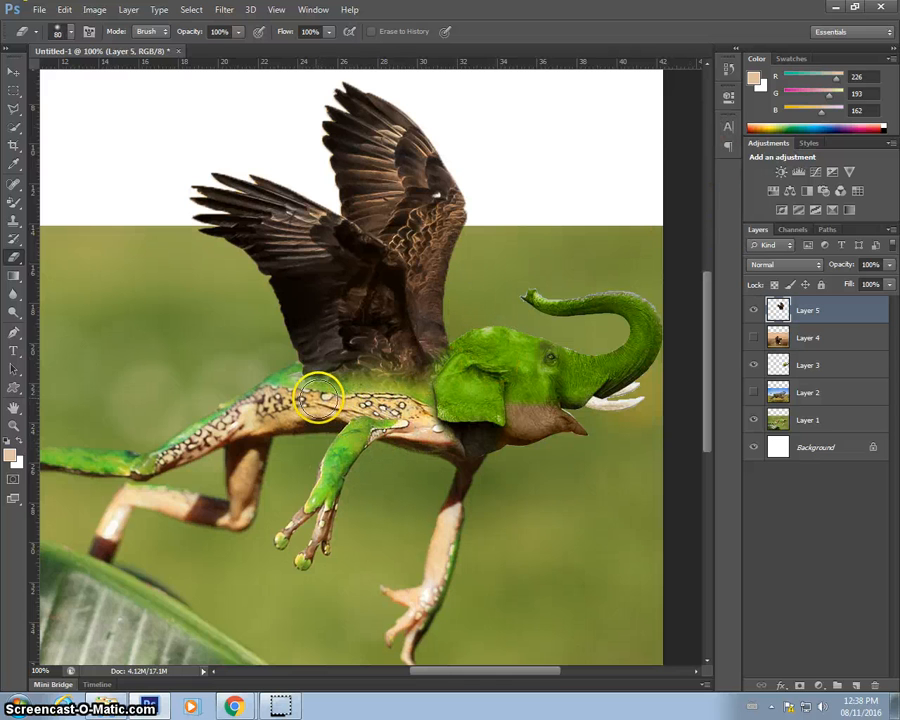
pyautogui.press('[')
pyautogui.press('[')
pyautogui.press('[')
pyautogui.press('[')
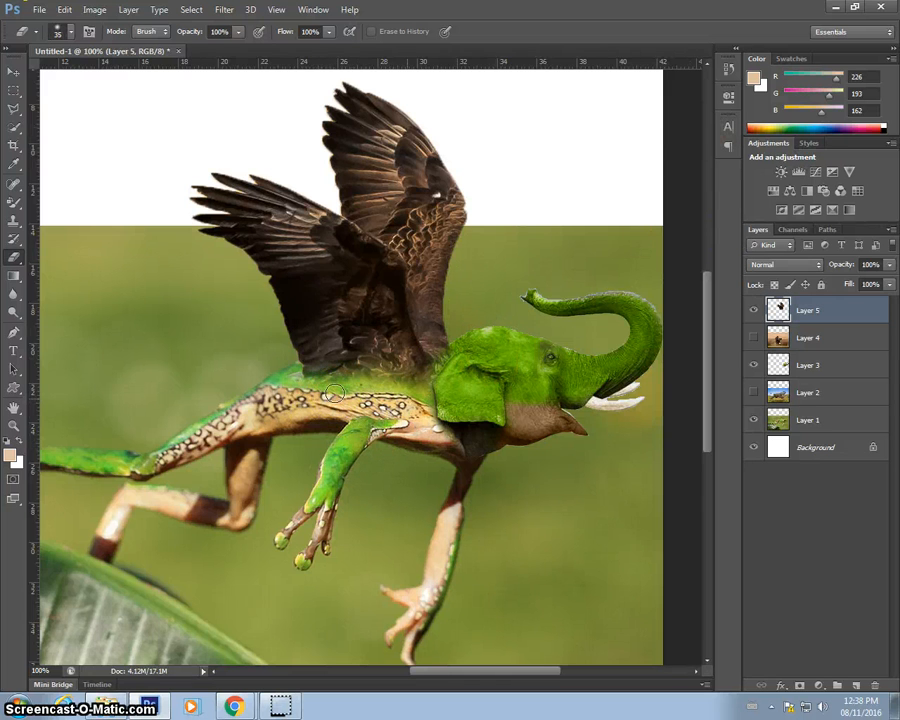
pyautogui.click(445, 358)
pyautogui.moveTo(445, 358); pyautogui.dragTo(521, 353)
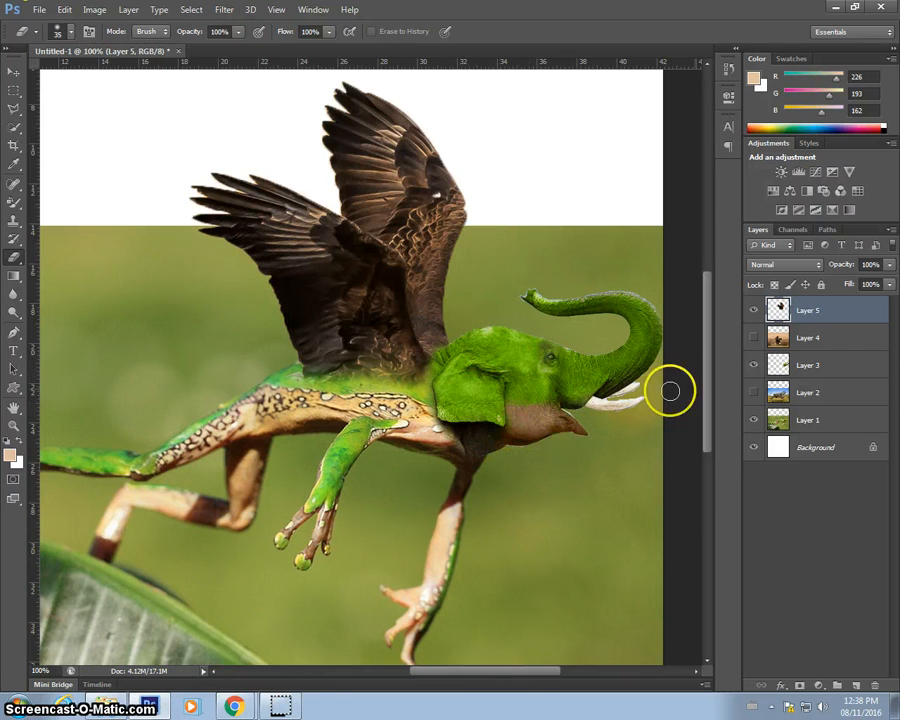
# Step: Recolour both wings with the Color Replacement tool, using green sampled from the frog's front leg and a brush enlarged to 70 px
pyautogui.press('b')
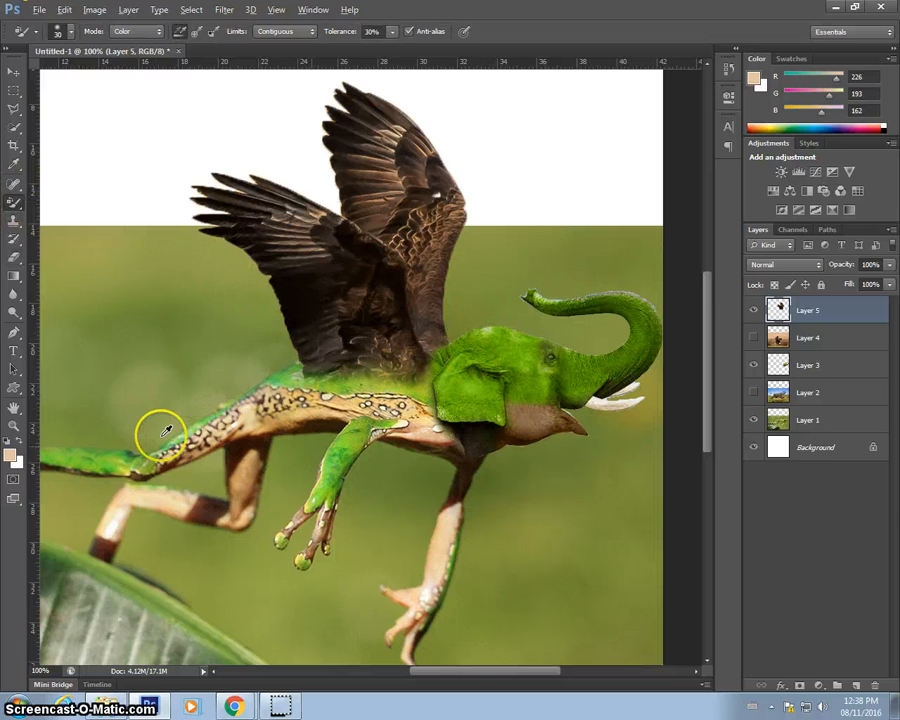
pyautogui.keyDown('alt'); pyautogui.click(346, 448); pyautogui.keyUp('alt')
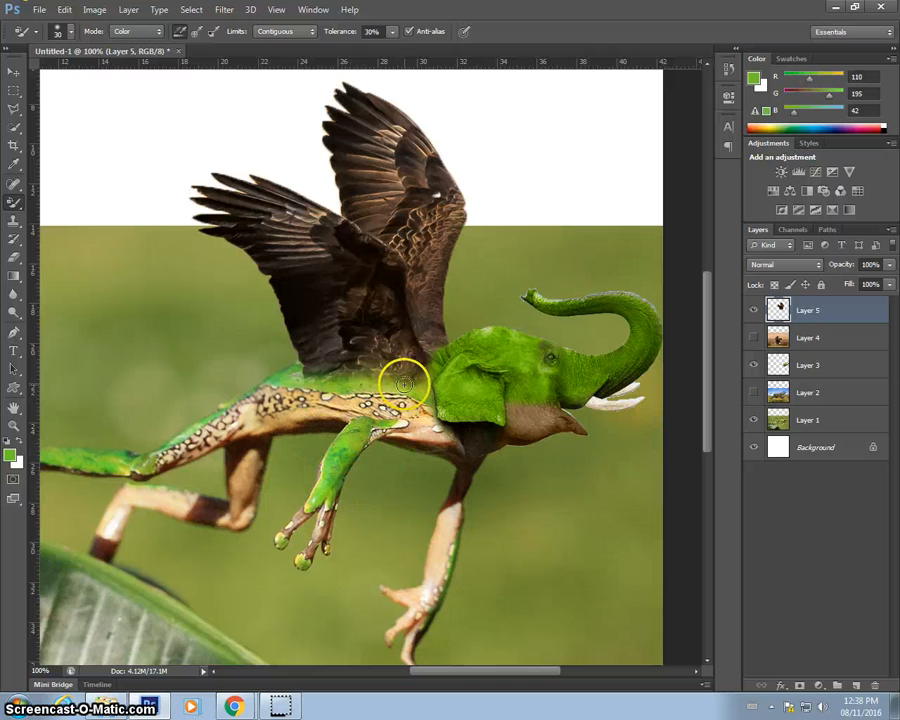
pyautogui.press(']')
pyautogui.press(']')
pyautogui.press(']')
pyautogui.press(']')
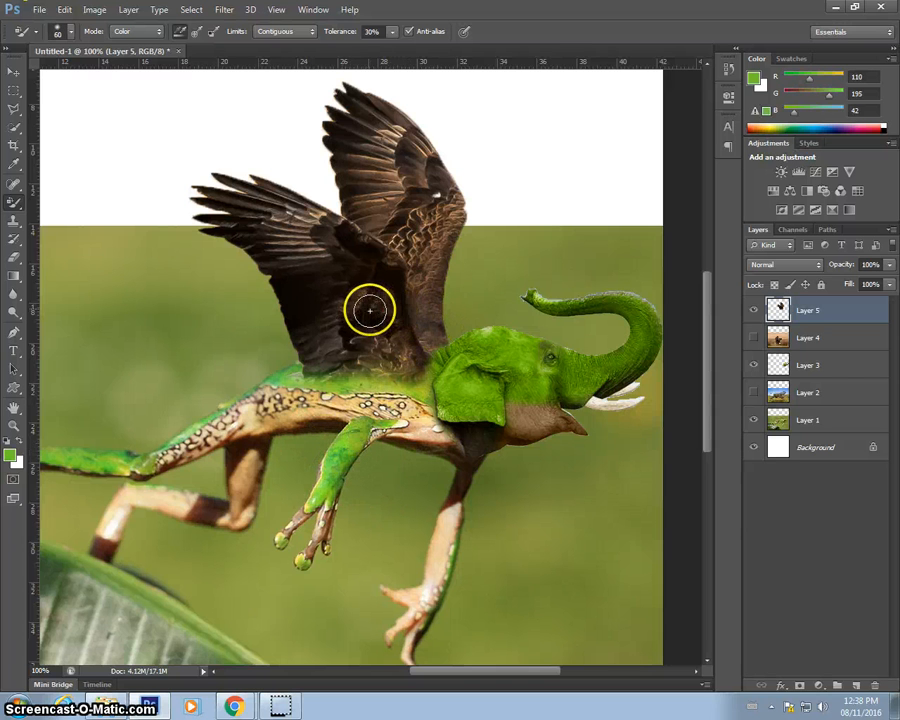
pyautogui.moveTo(380, 321); pyautogui.dragTo(407, 376)
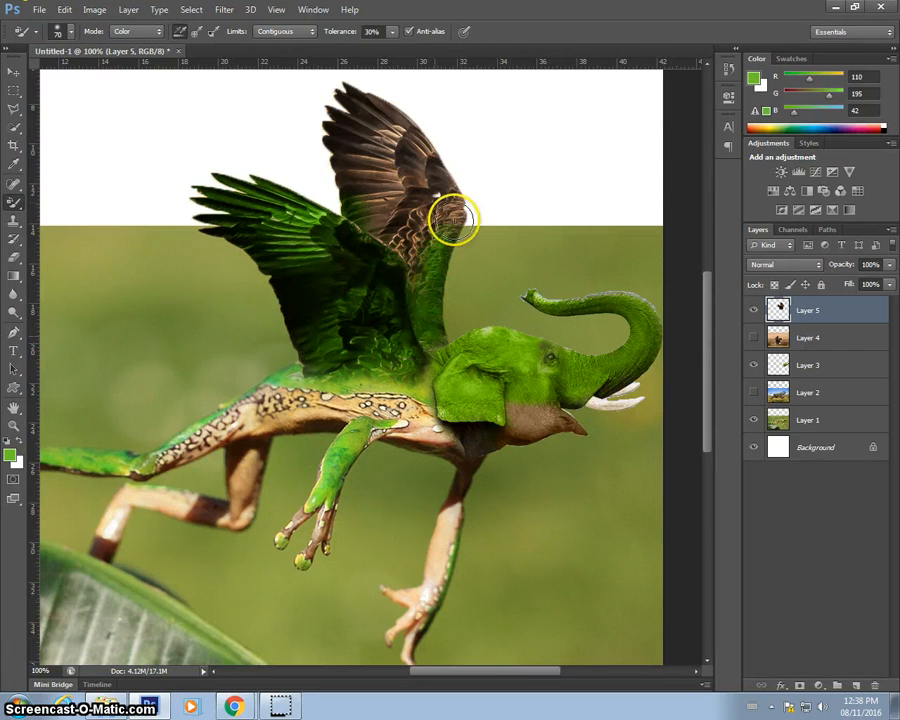
pyautogui.moveTo(453, 220)
pyautogui.mouseDown()
pyautogui.moveTo(458, 148)
pyautogui.moveTo(405, 245)
pyautogui.moveTo(370, 204)
pyautogui.moveTo(388, 107)
pyautogui.moveTo(336, 124)
pyautogui.mouseUp()
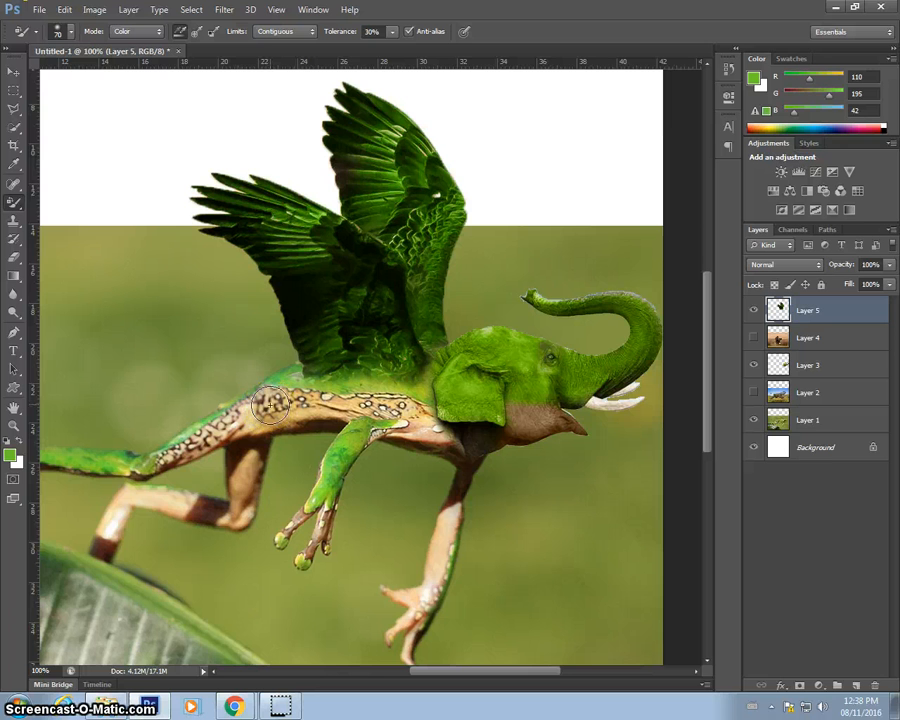
# Step: Raise the brightness of the green wings to 139 with a Brightness/Contrast adjustment
pyautogui.scroll(-1, 442, 354)
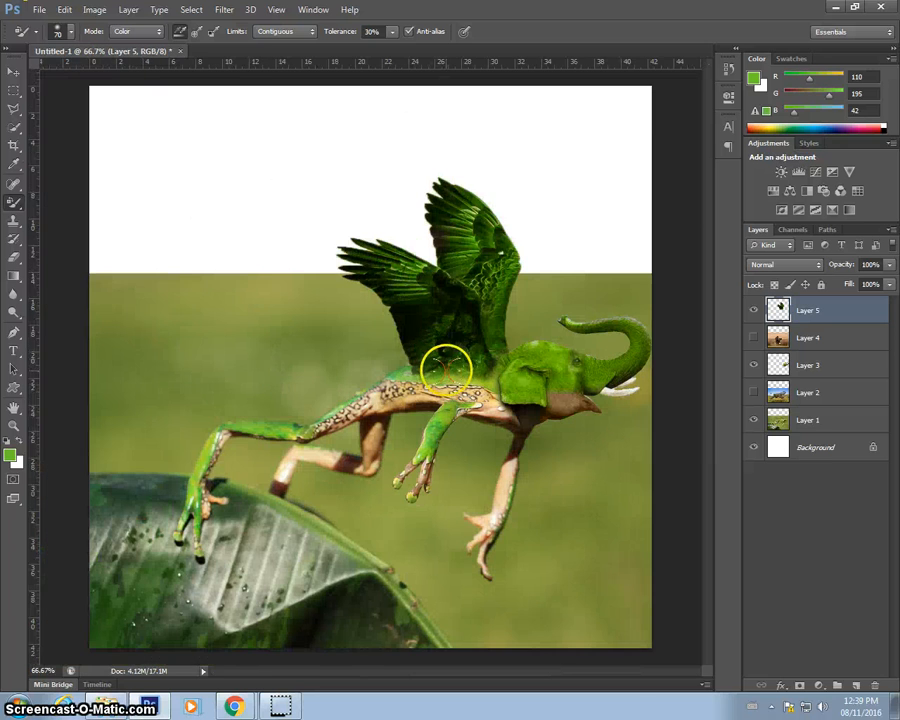
pyautogui.click(94, 10)
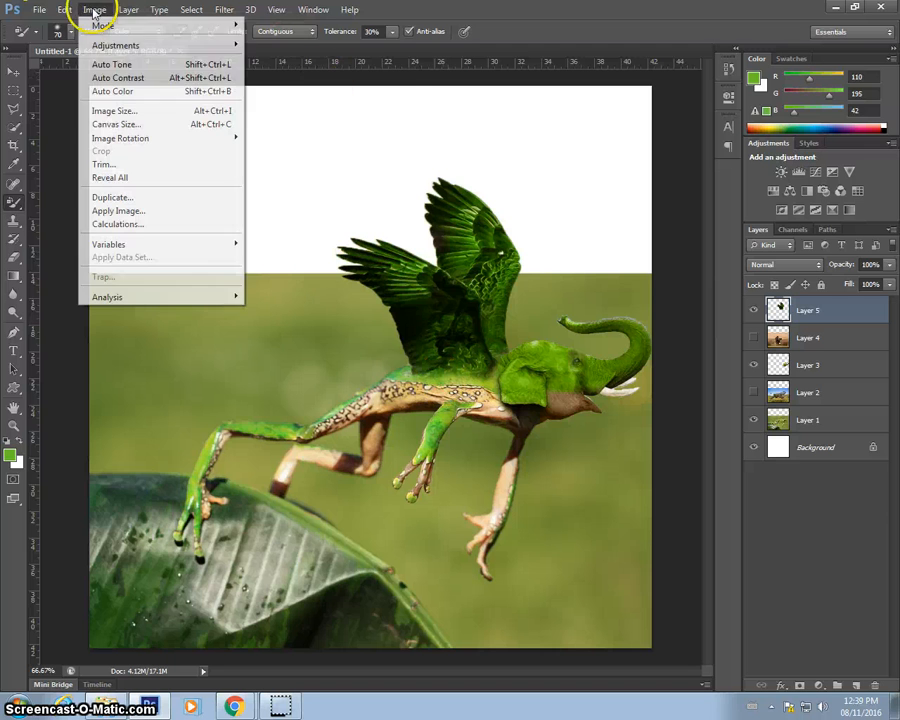
pyautogui.moveTo(117, 46)
pyautogui.click(312, 45)
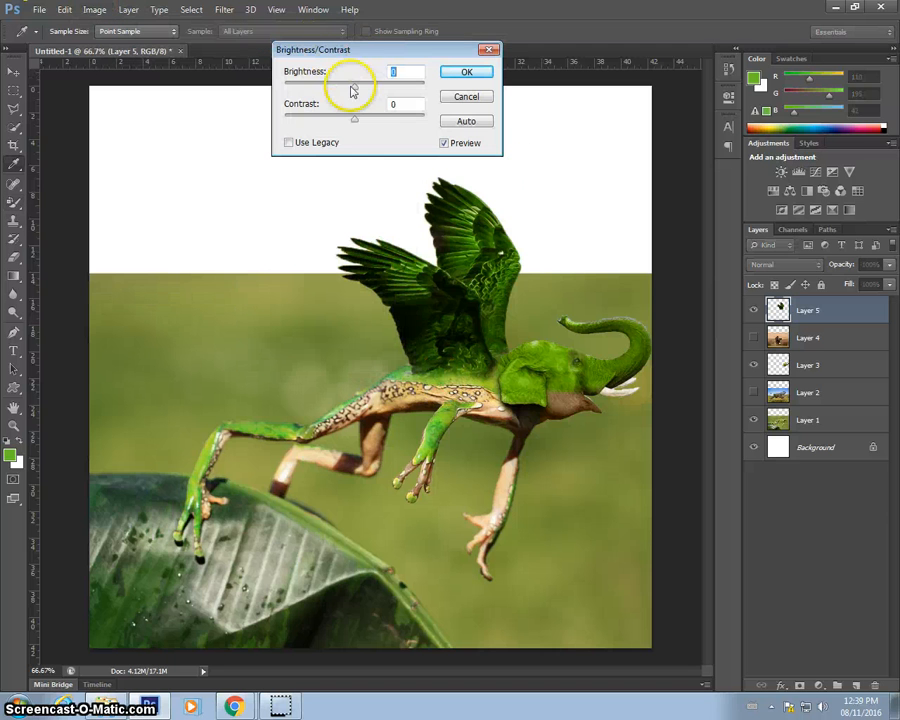
pyautogui.moveTo(352, 88); pyautogui.dragTo(413, 90)
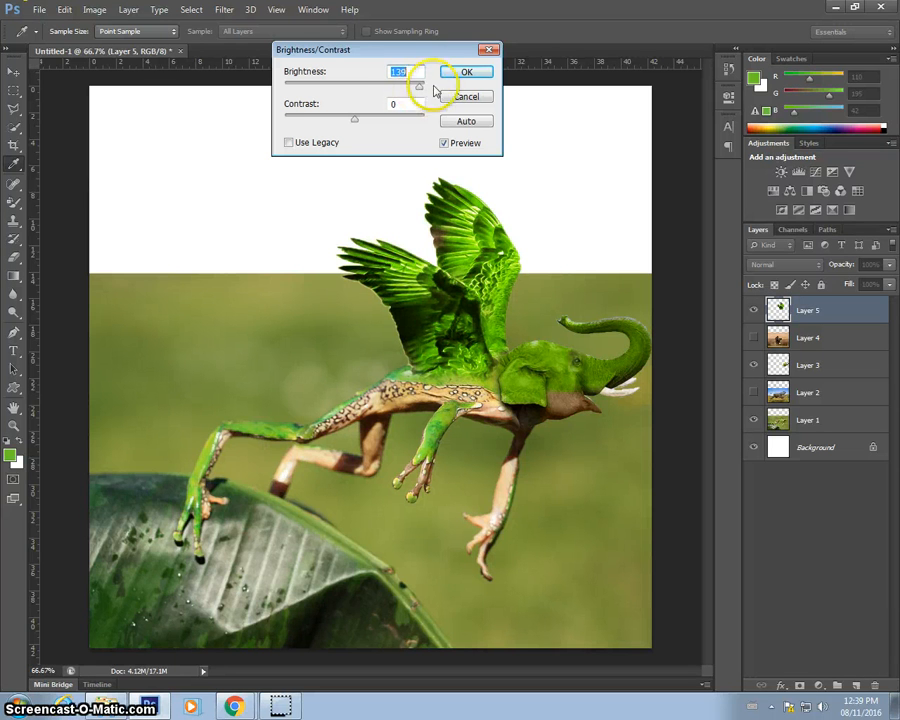
pyautogui.click(472, 70)
pyautogui.press('b')
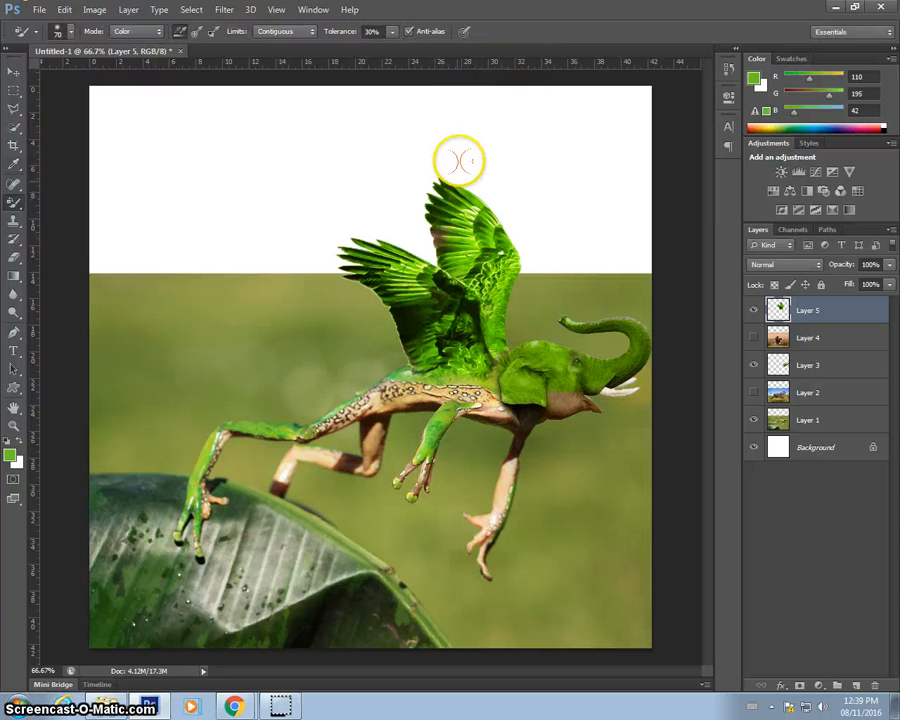
# Step: Hide the wings and elephant-head layers, and on Layer 1 select a full-width rectangular strip across the upper edge of the frog photo's background
pyautogui.hotkey('ctrl', '-')
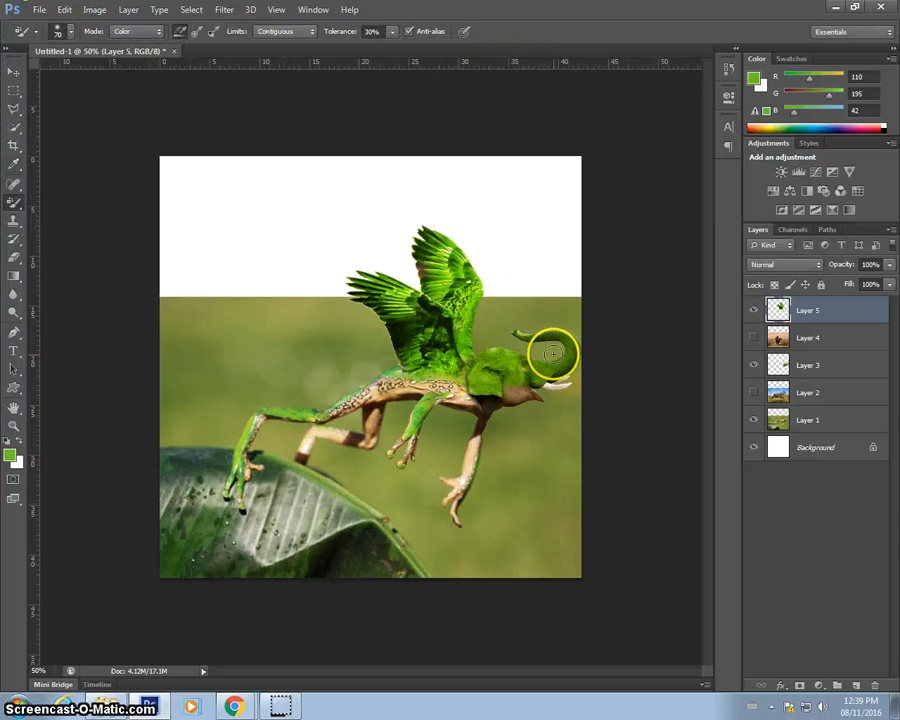
pyautogui.click(754, 310)
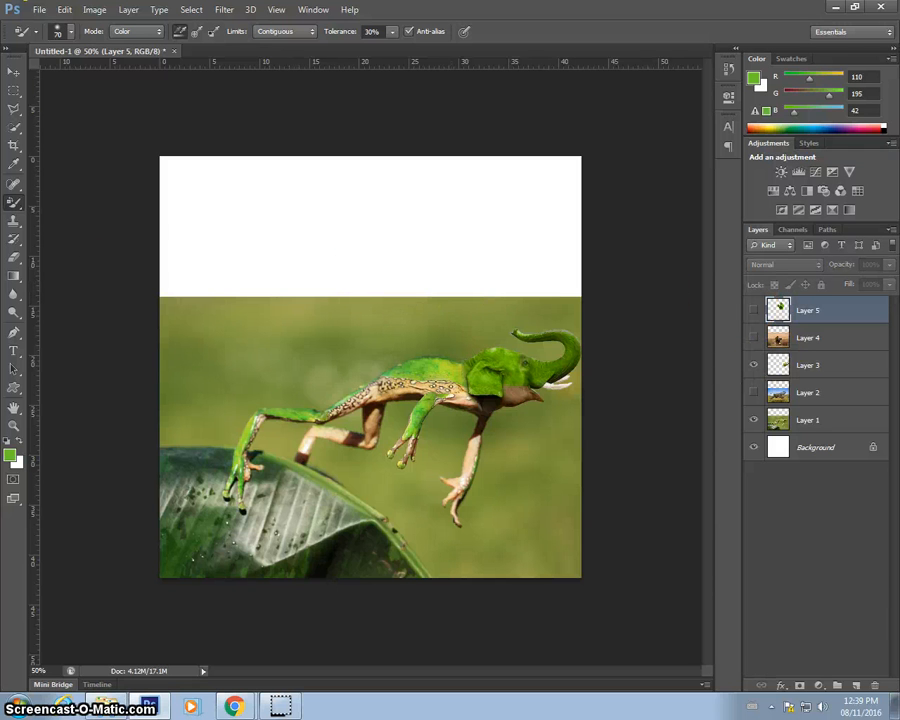
pyautogui.click(16, 92)
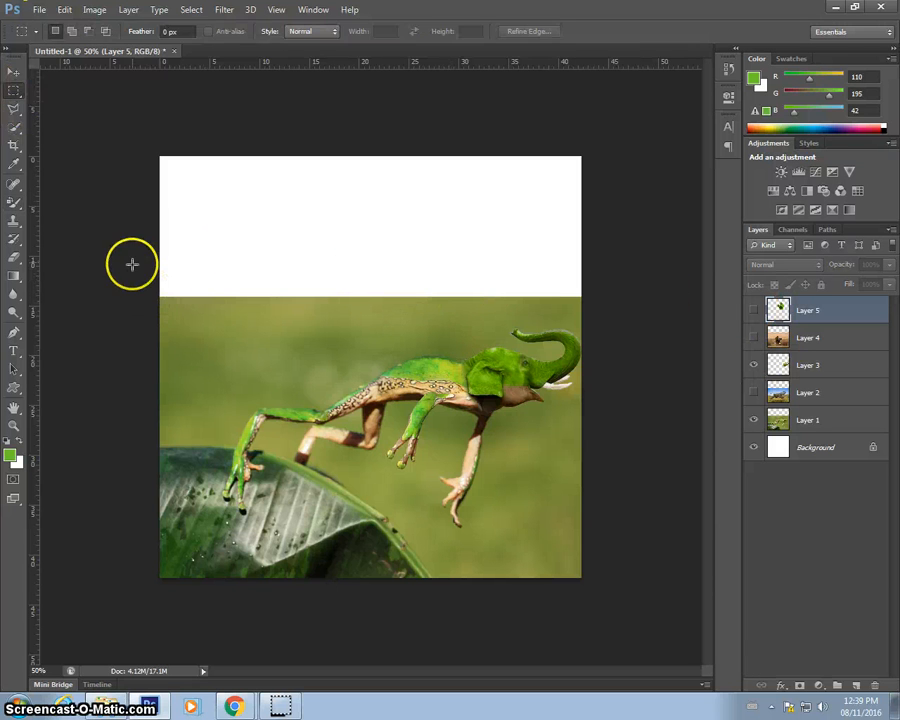
pyautogui.moveTo(129, 247); pyautogui.dragTo(530, 277)
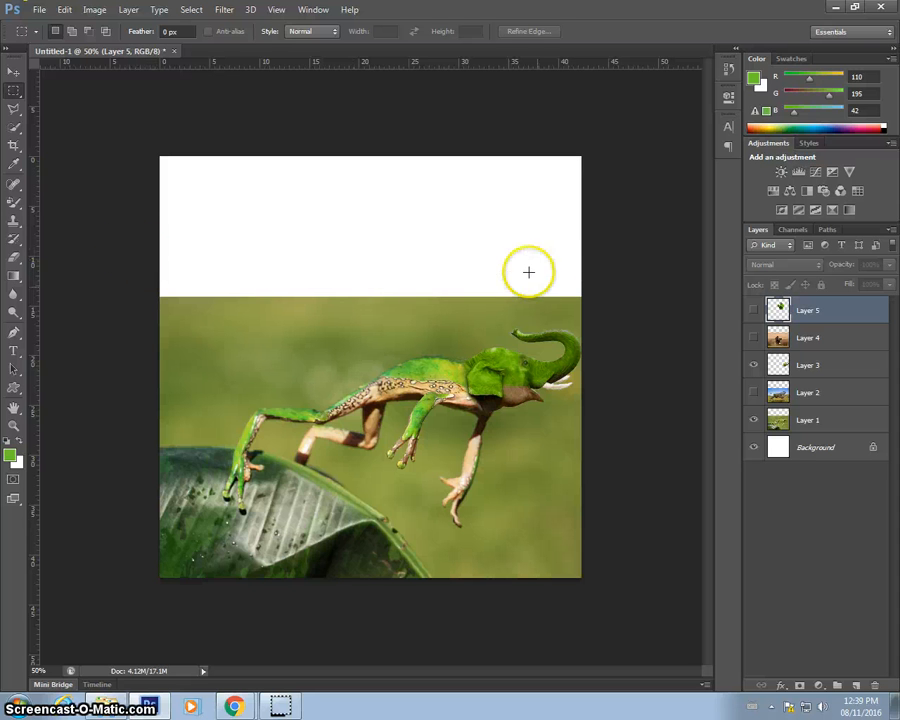
pyautogui.moveTo(631, 272); pyautogui.dragTo(209, 309)
pyautogui.click(823, 418)
pyautogui.click(756, 368)
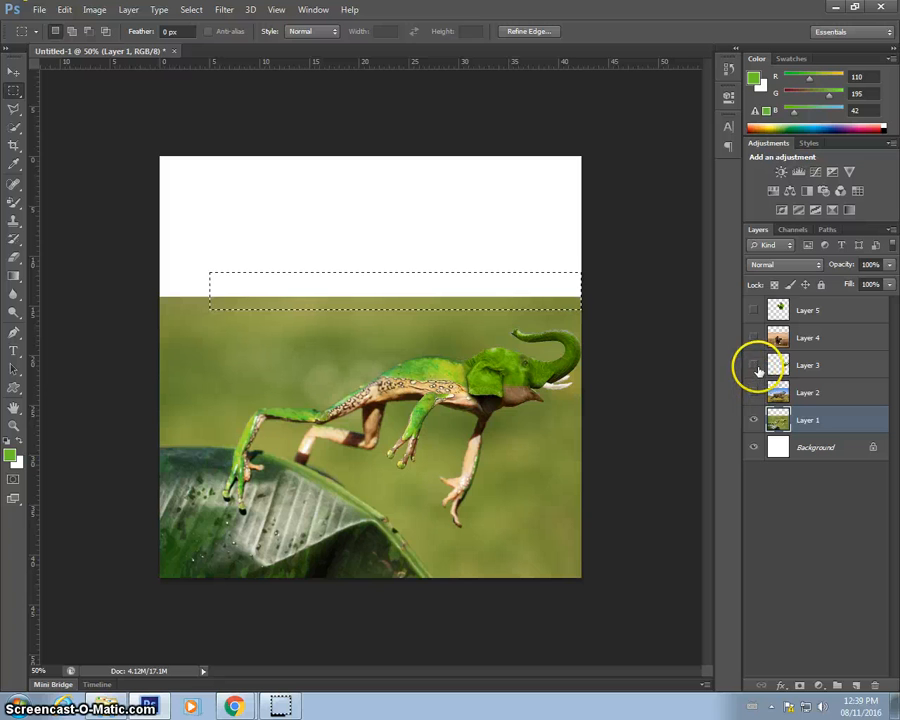
pyautogui.click(587, 291)
pyautogui.moveTo(588, 277); pyautogui.dragTo(140, 350)
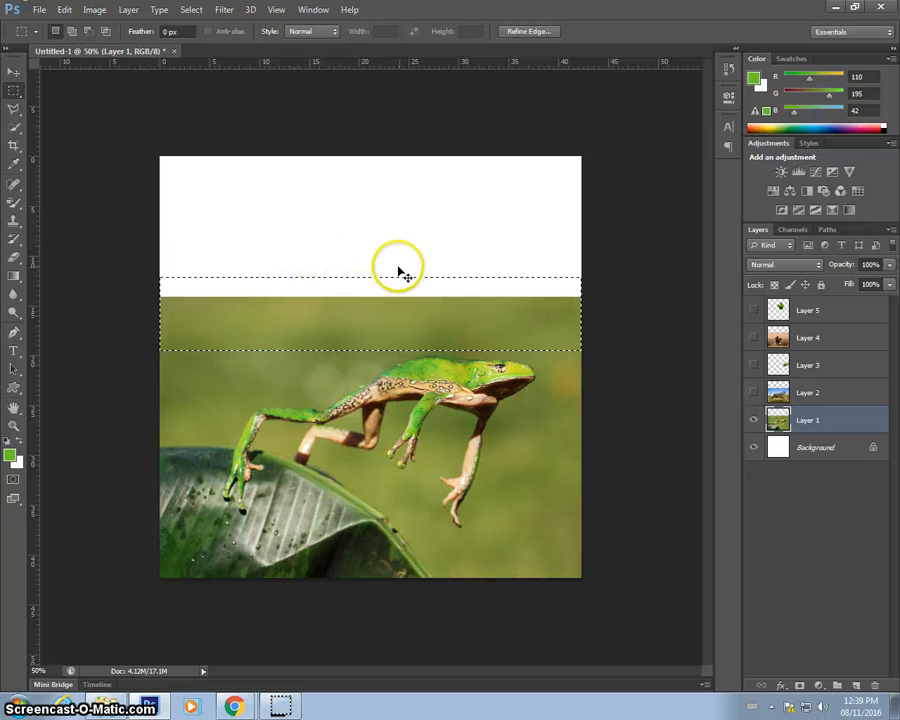
# Step: Stretch the selected background strip upwards to cover the white canvas area, deselect it, and show the elephant-head and wings layers again
pyautogui.hotkey('ctrl', 't')
pyautogui.moveTo(370, 276); pyautogui.dragTo(371, 112)
pyautogui.press('Return')
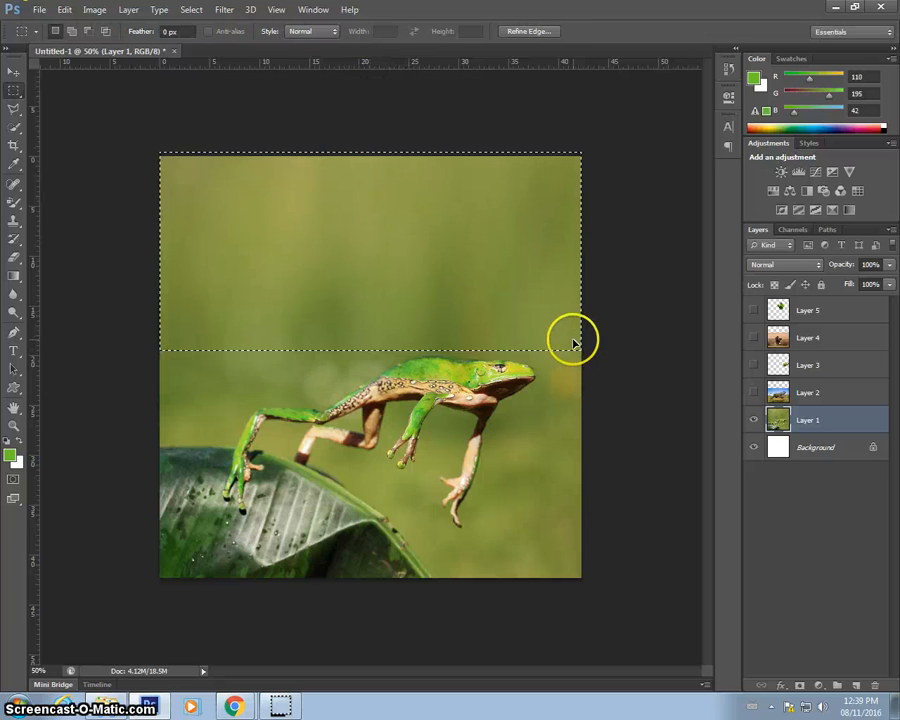
pyautogui.click(635, 293)
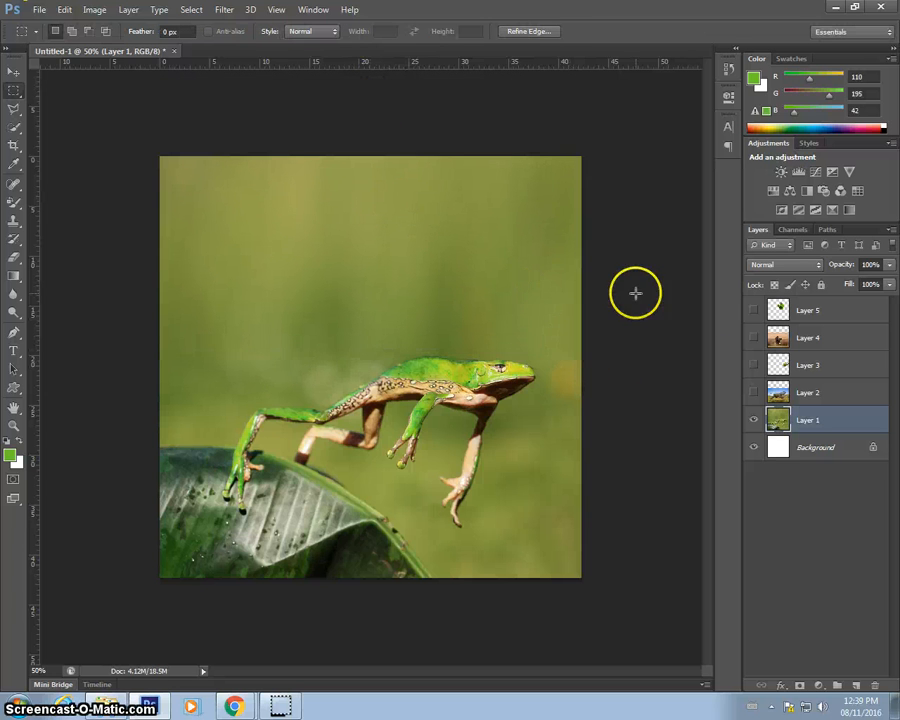
pyautogui.click(754, 366)
pyautogui.click(754, 310)
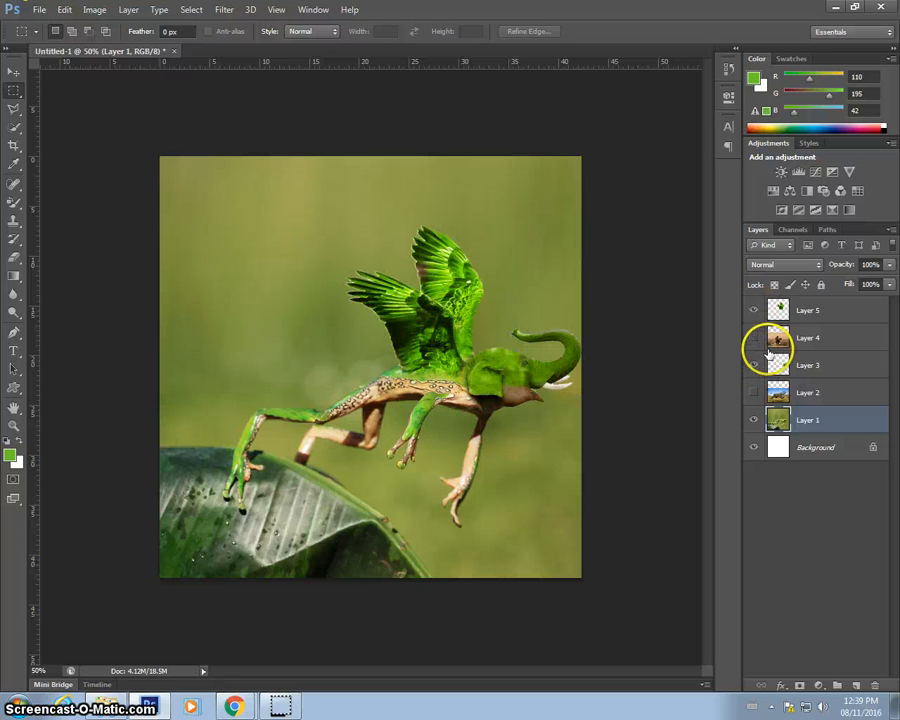